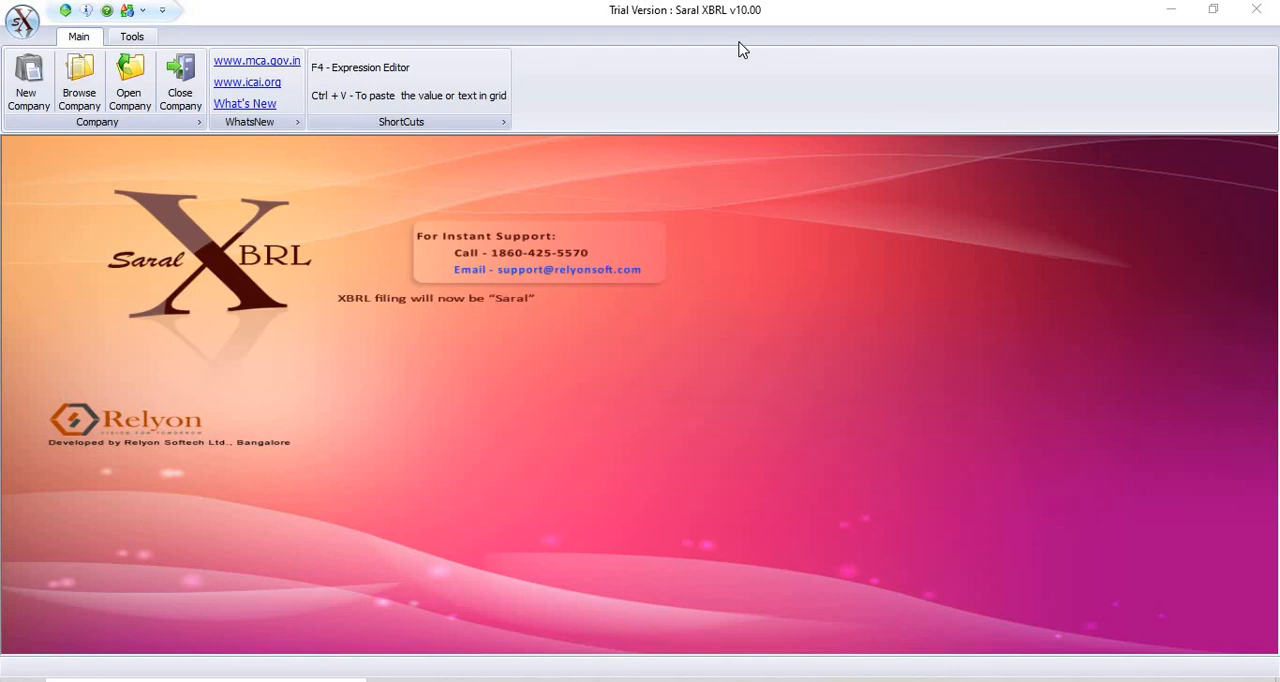
Check the Relyon update server for product updates and close the web updater.
click(134, 38)
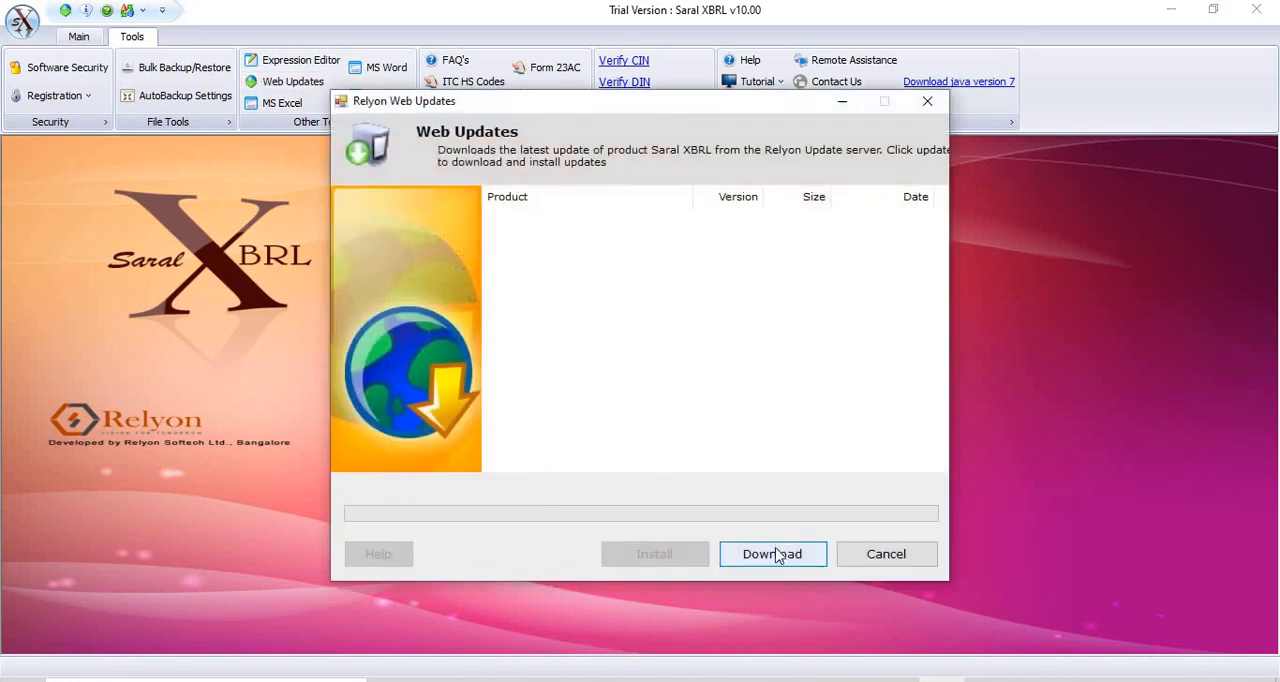
click(776, 555)
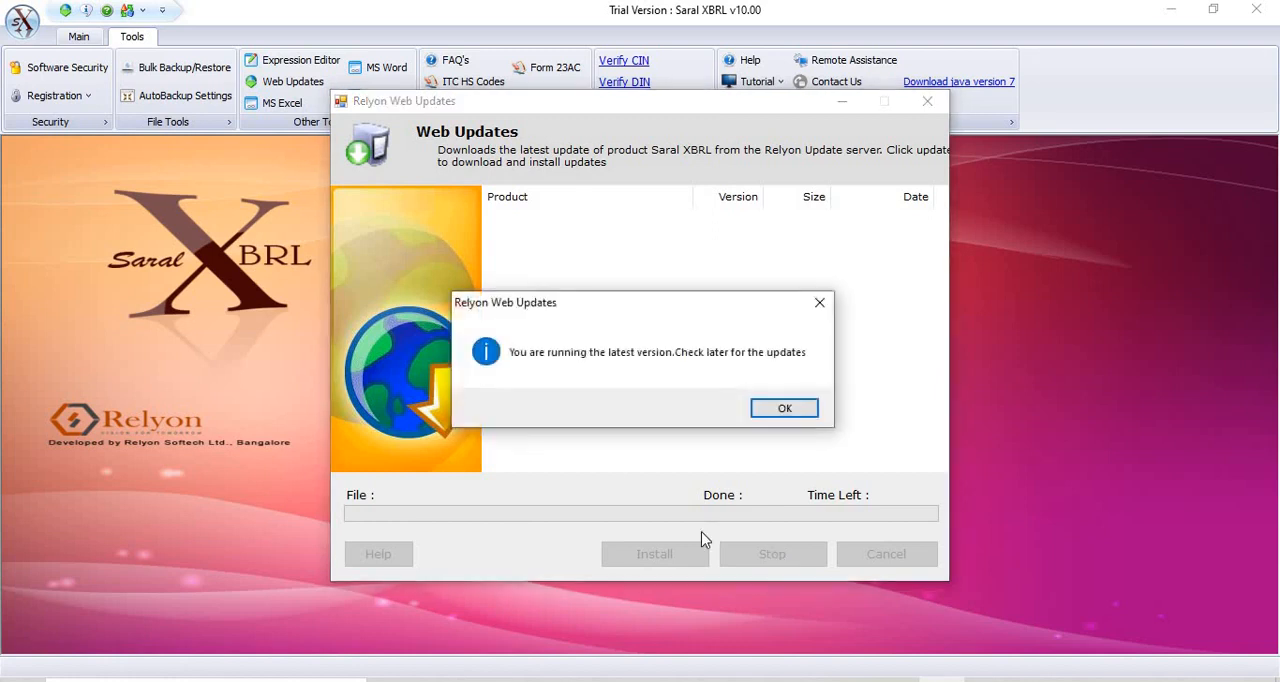
click(779, 409)
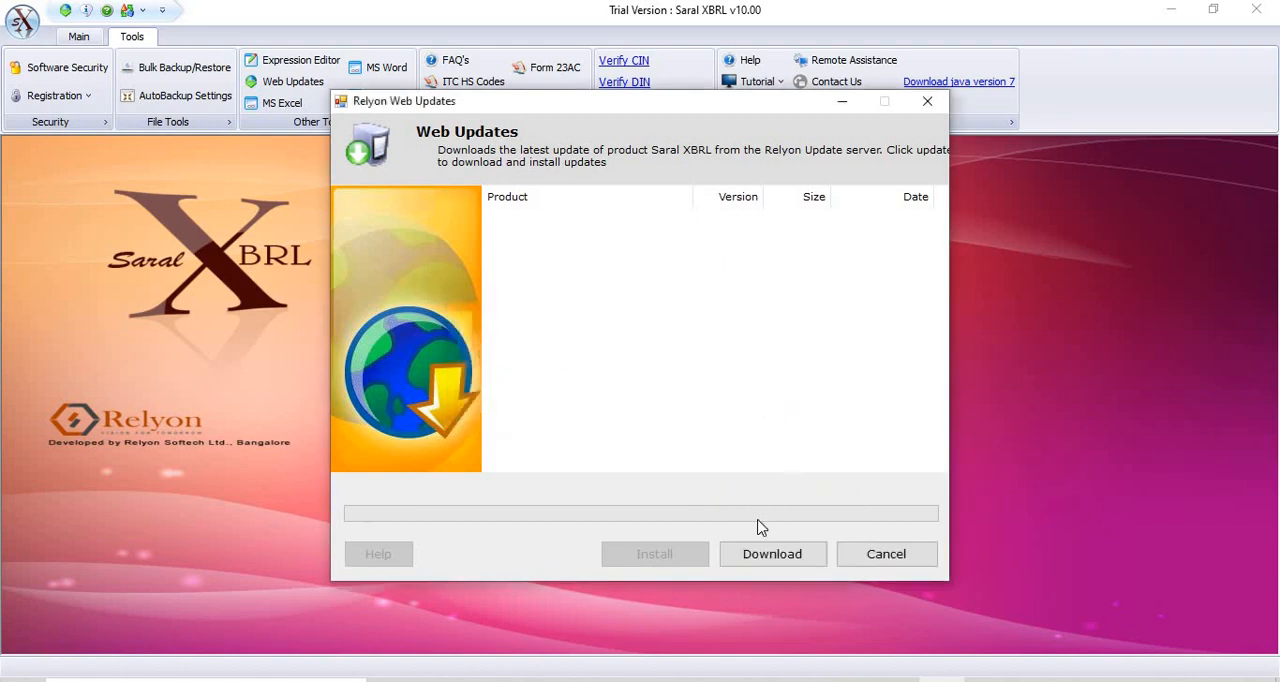
click(862, 558)
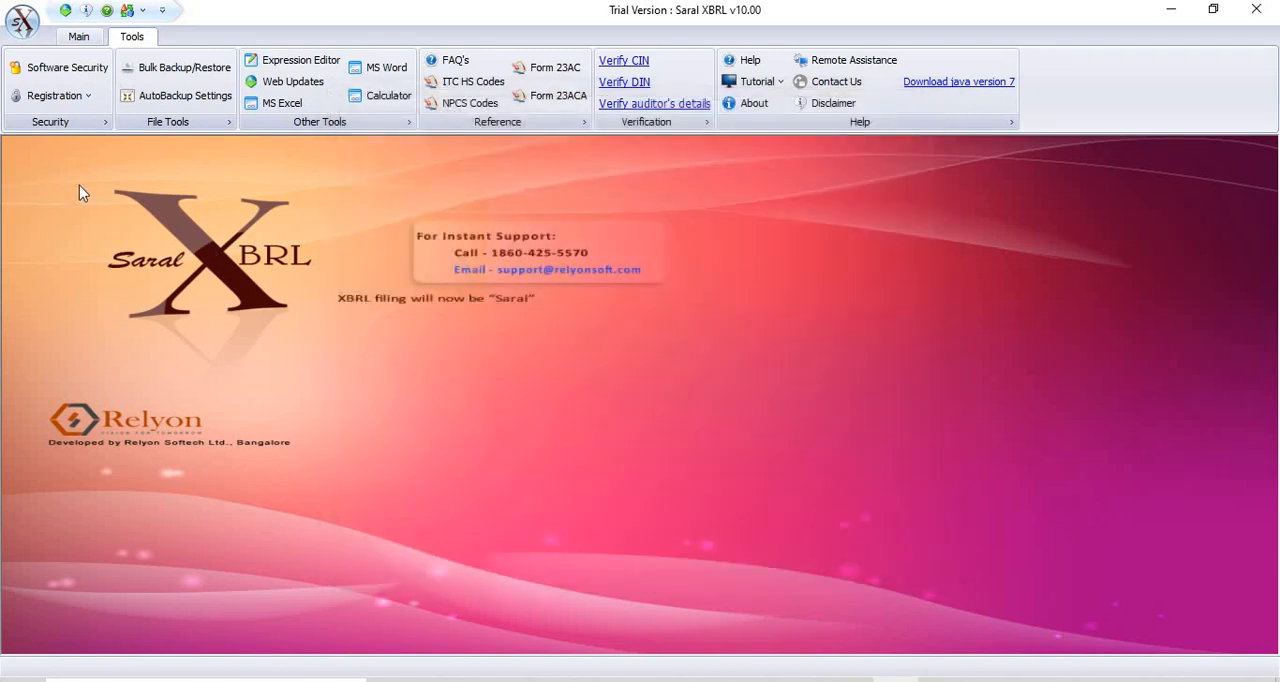
Bring up the new company file form and examine its financial year, taxonomy and IND-AS options.
click(82, 38)
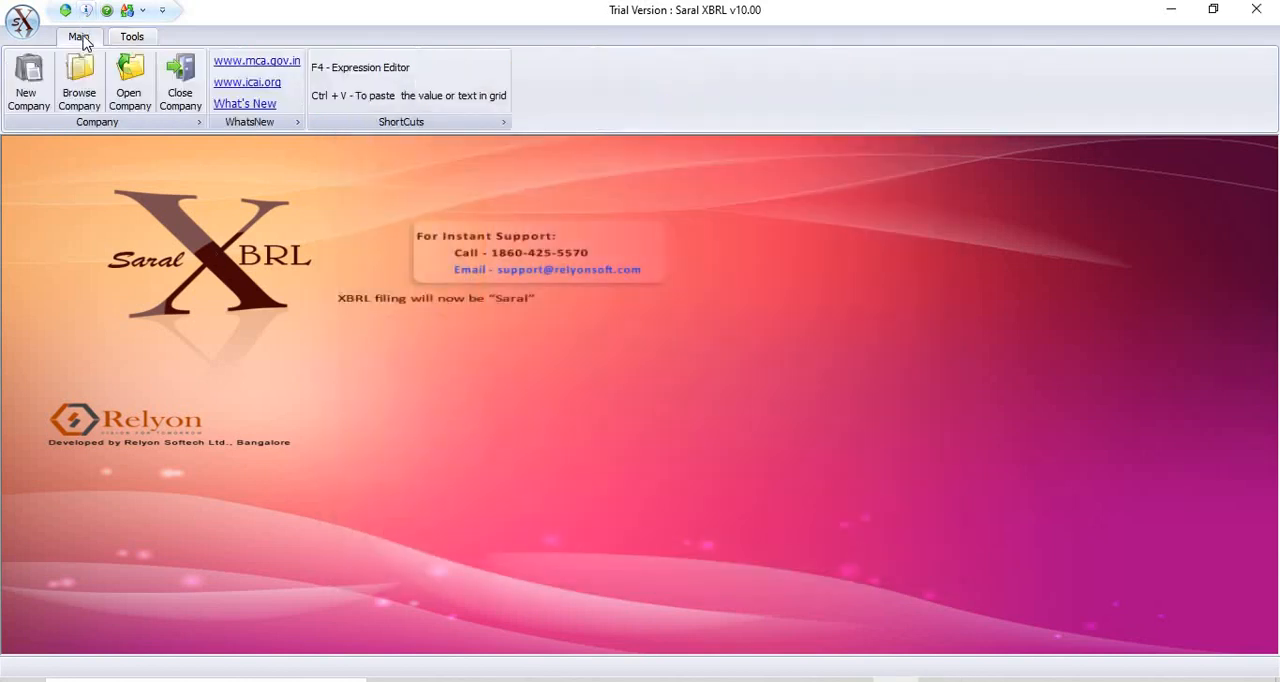
click(28, 86)
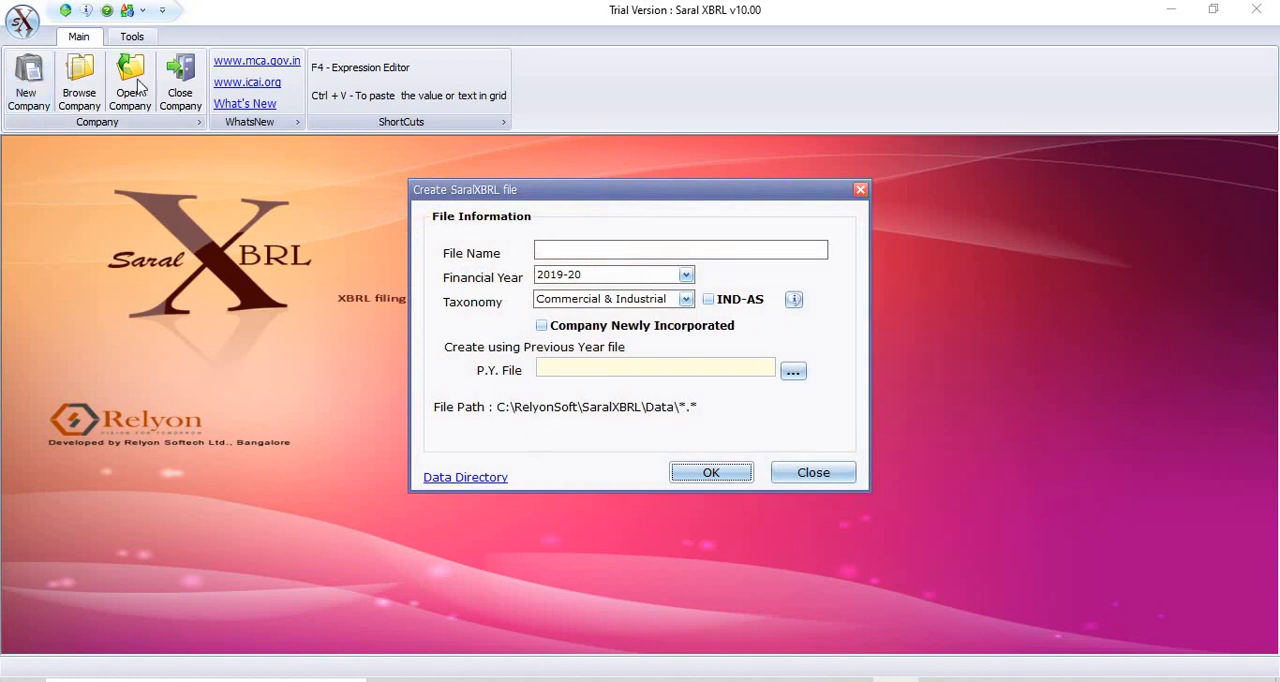
click(606, 256)
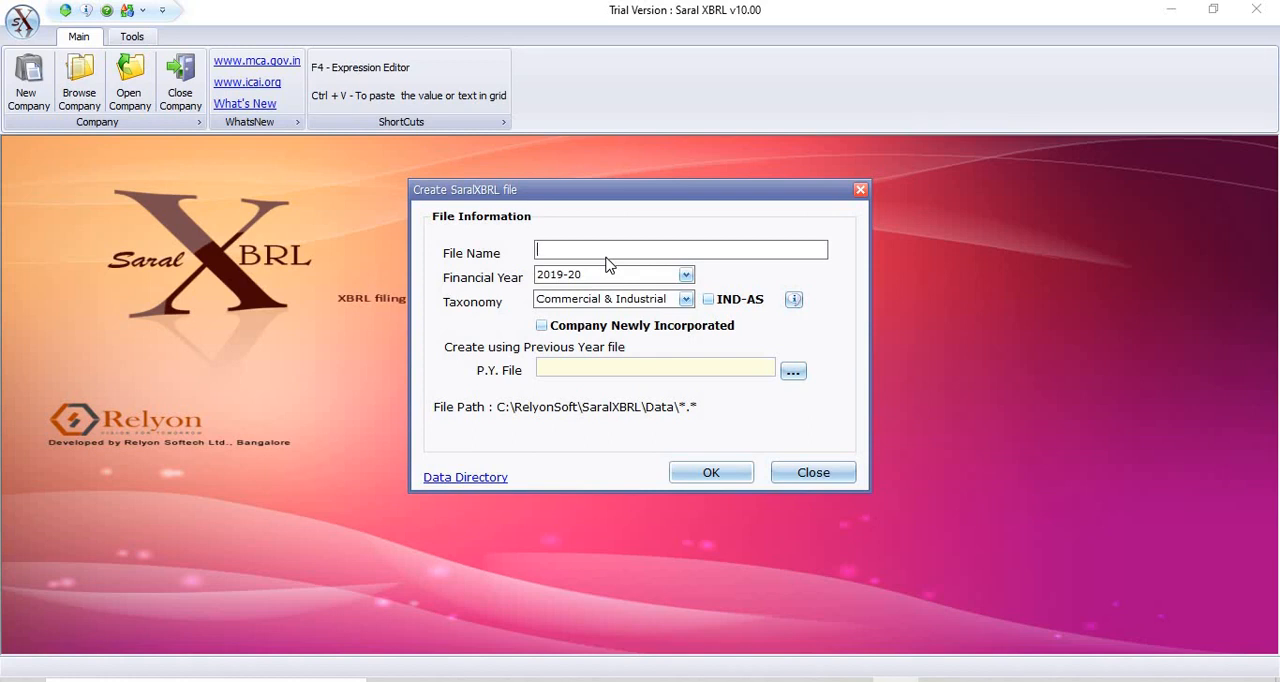
click(684, 276)
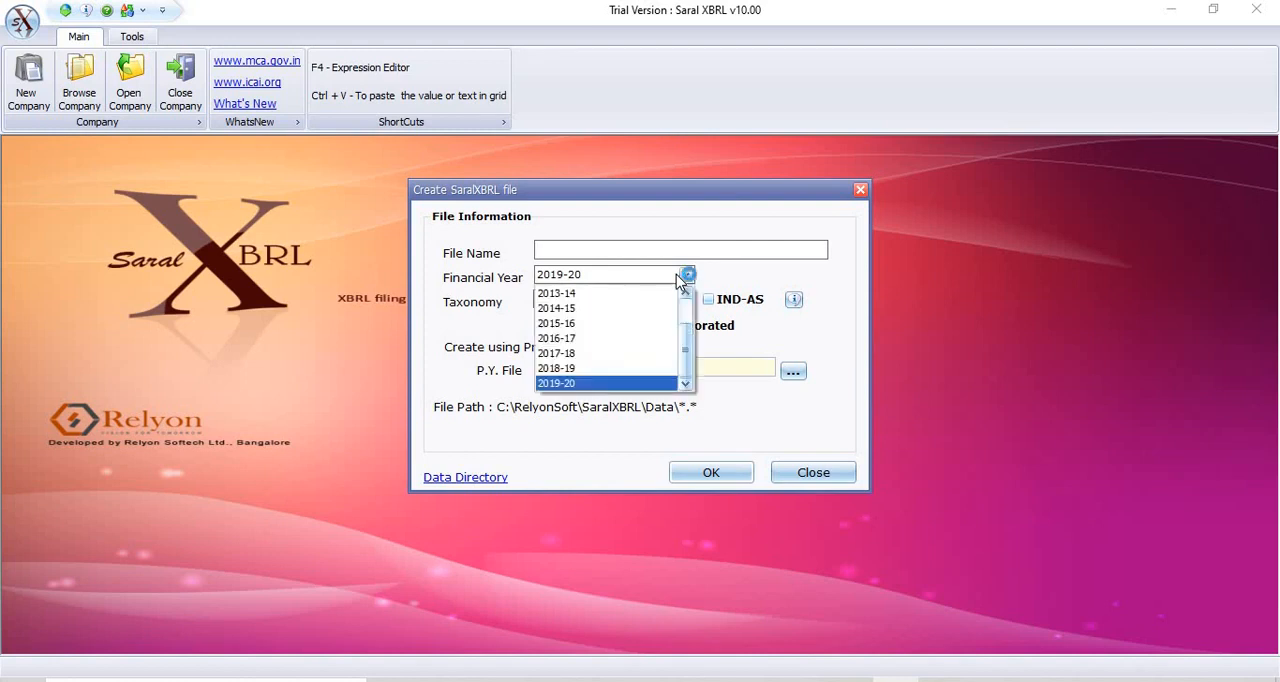
click(682, 277)
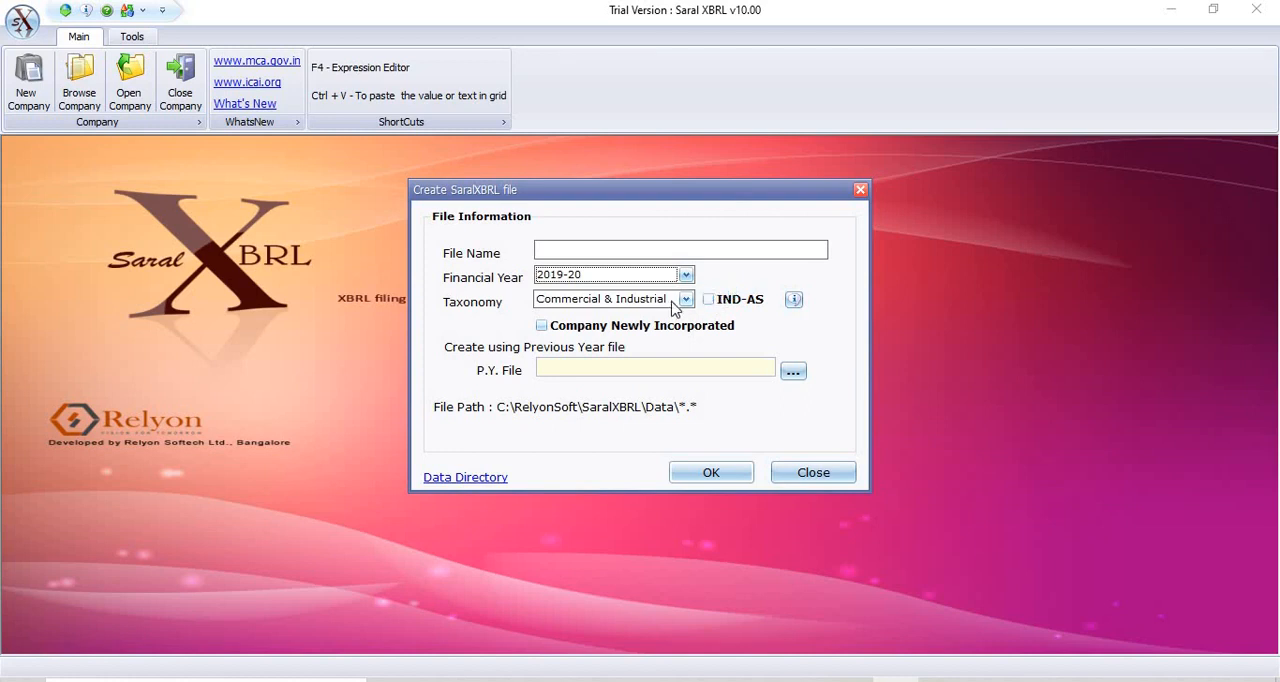
click(687, 302)
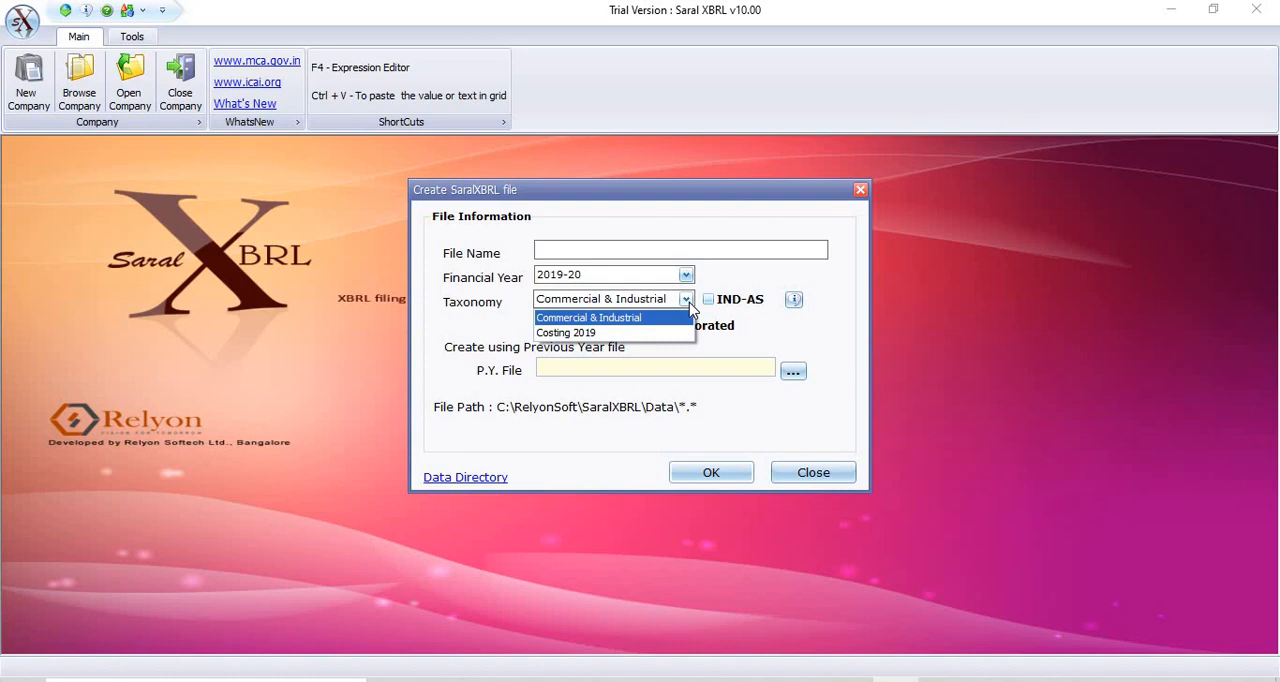
click(688, 304)
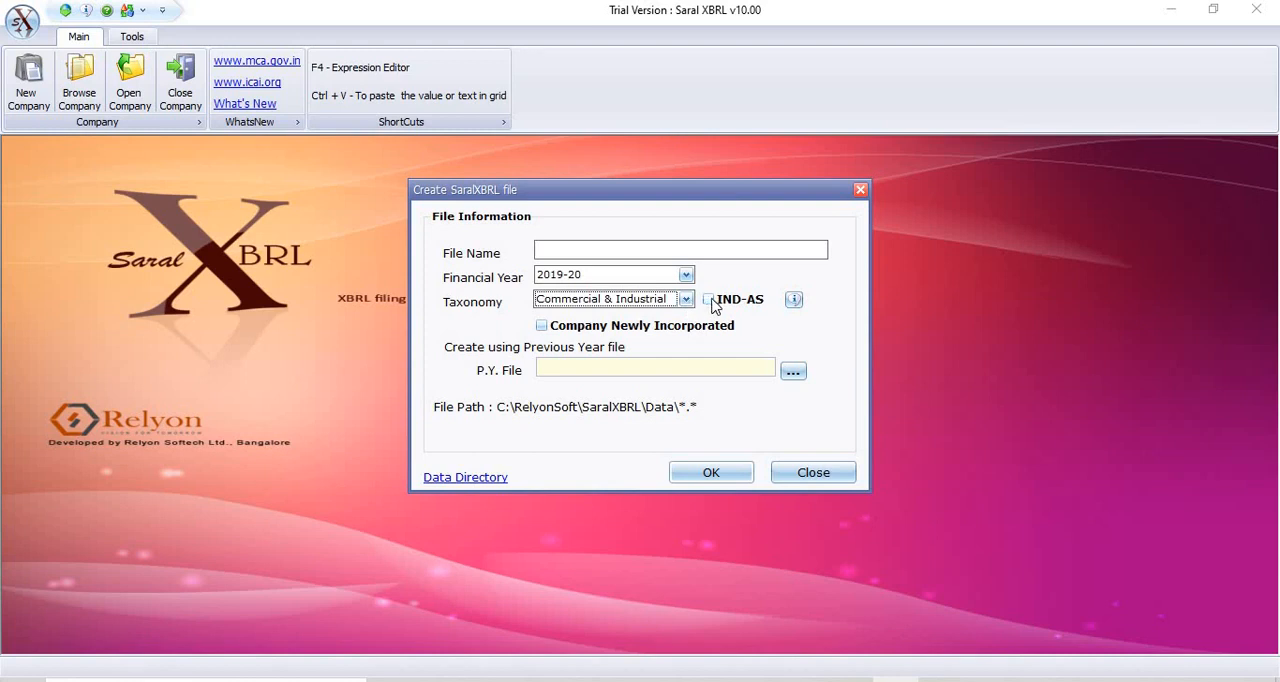
click(710, 301)
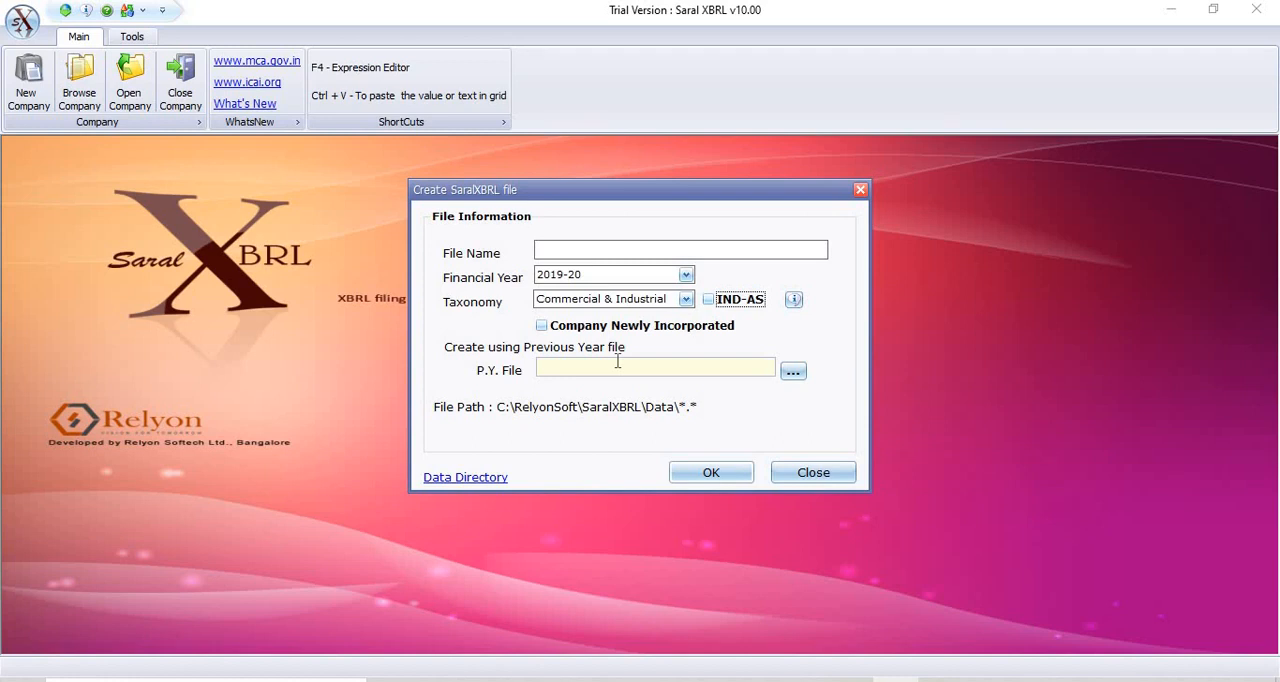
Examine the previous-year file selection and data directory setting, and close the new company form without creating a file.
click(796, 375)
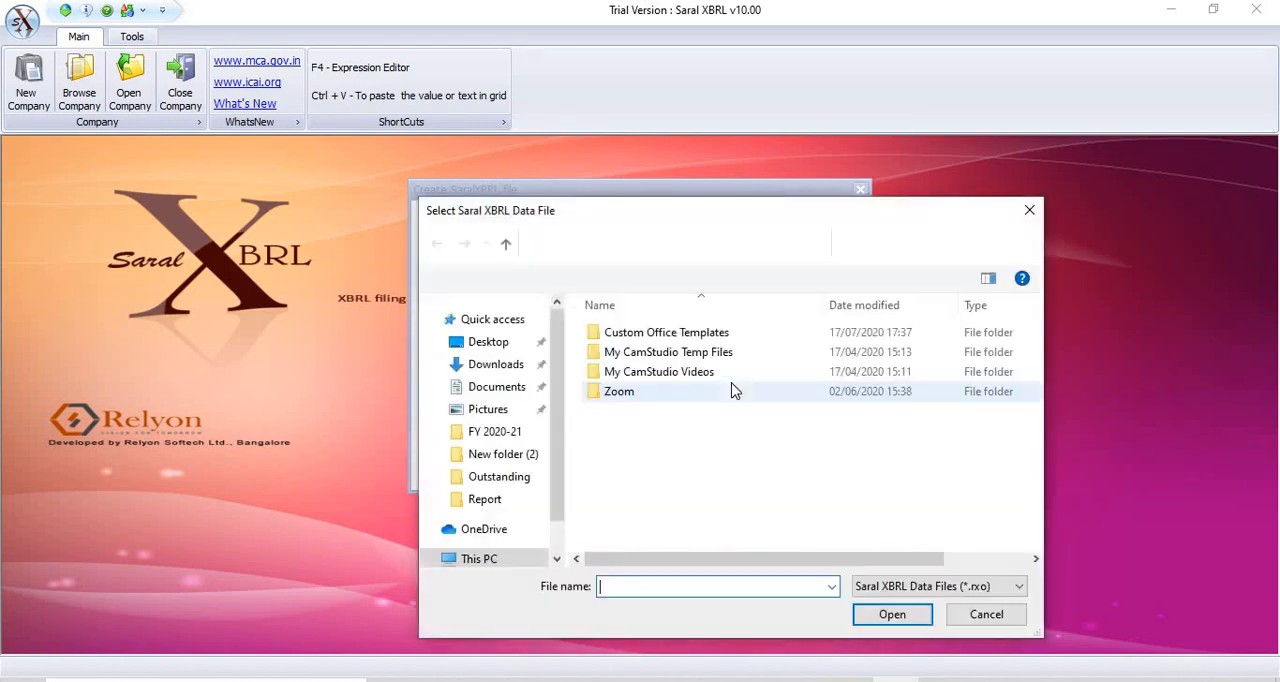
click(1018, 617)
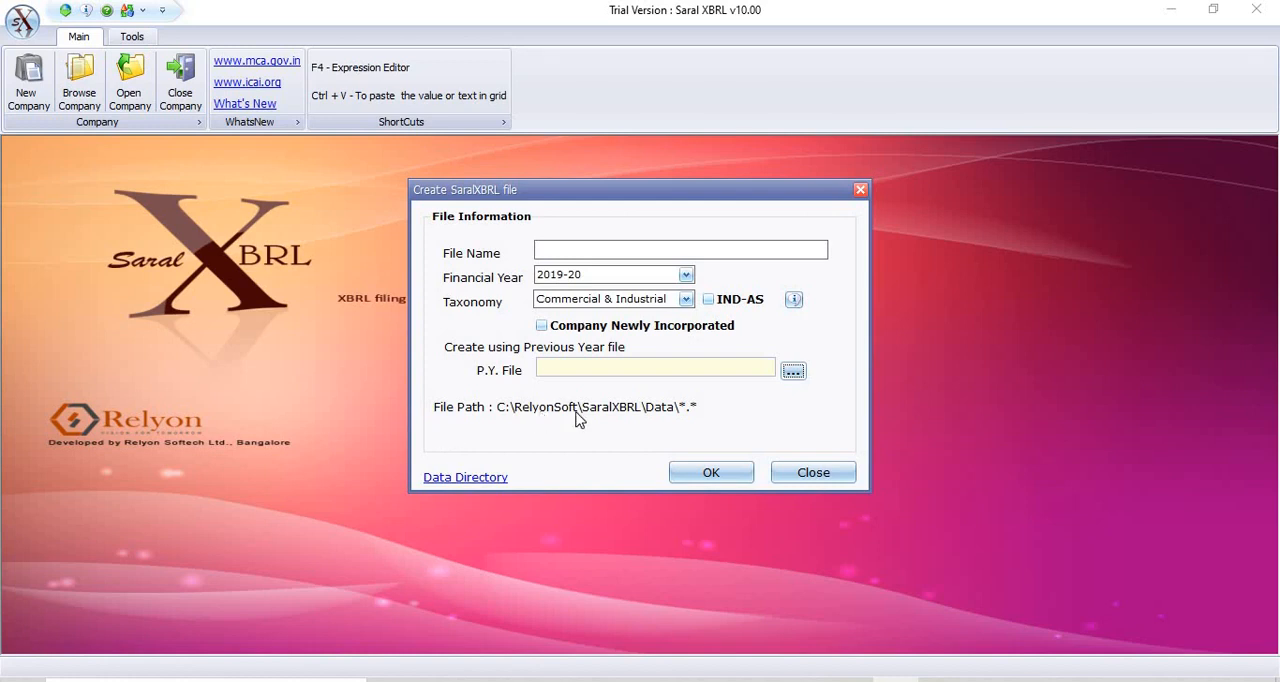
click(466, 478)
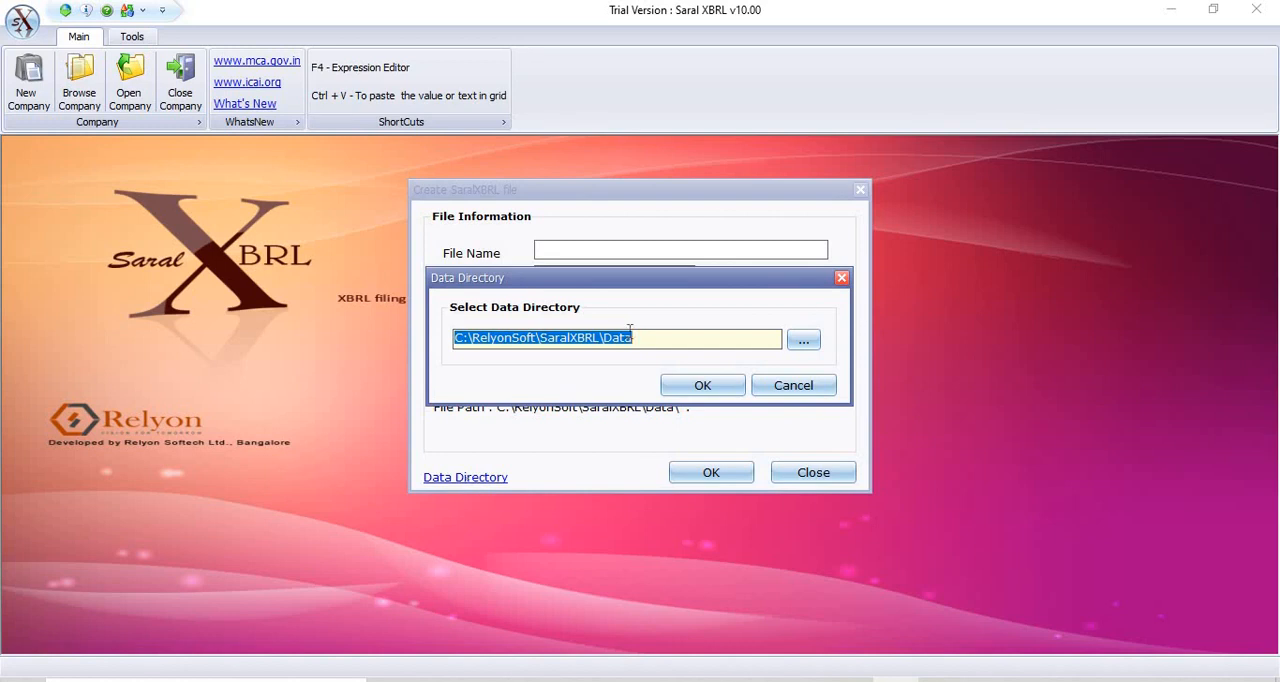
click(781, 384)
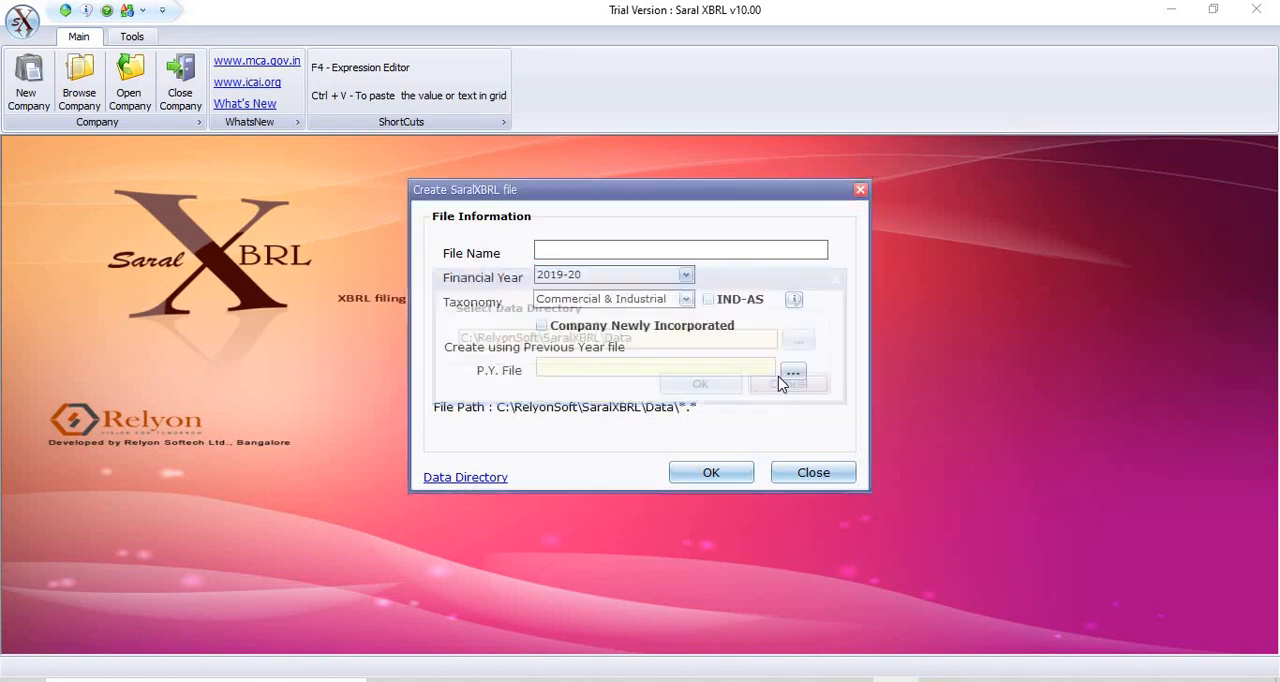
click(808, 478)
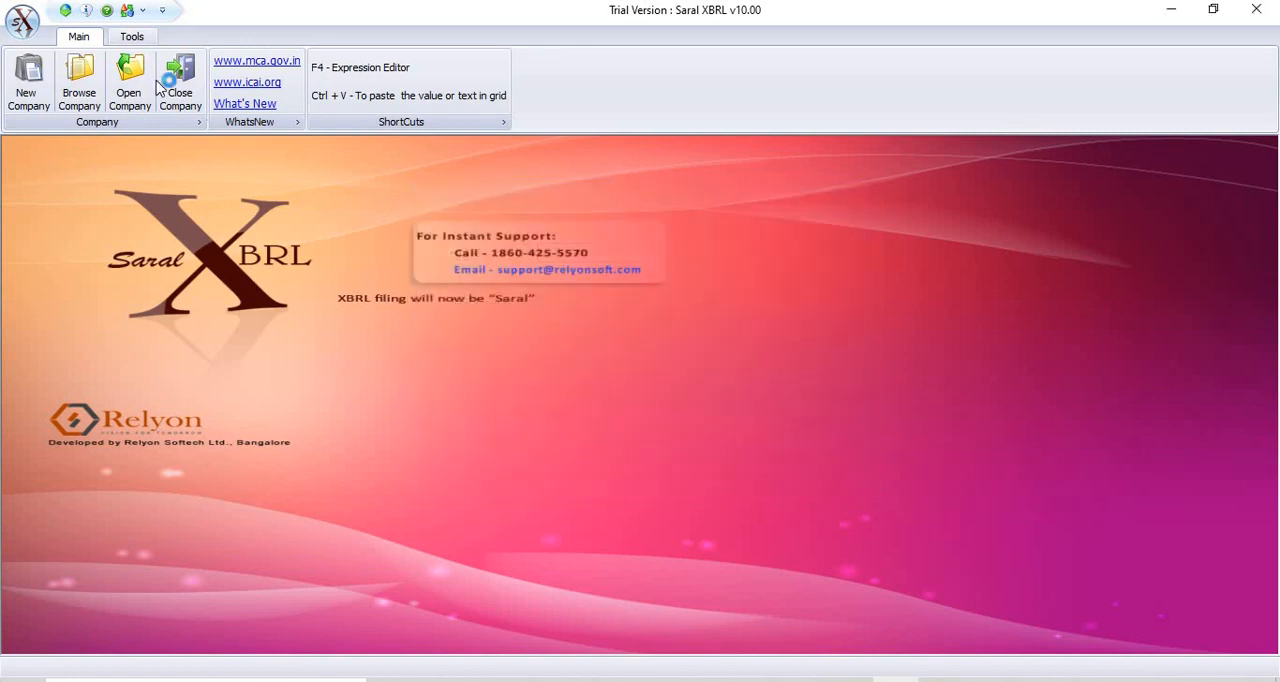
Browse for the existing company file RELYON SOFTECH.RXO in the Data folder and open it.
click(80, 92)
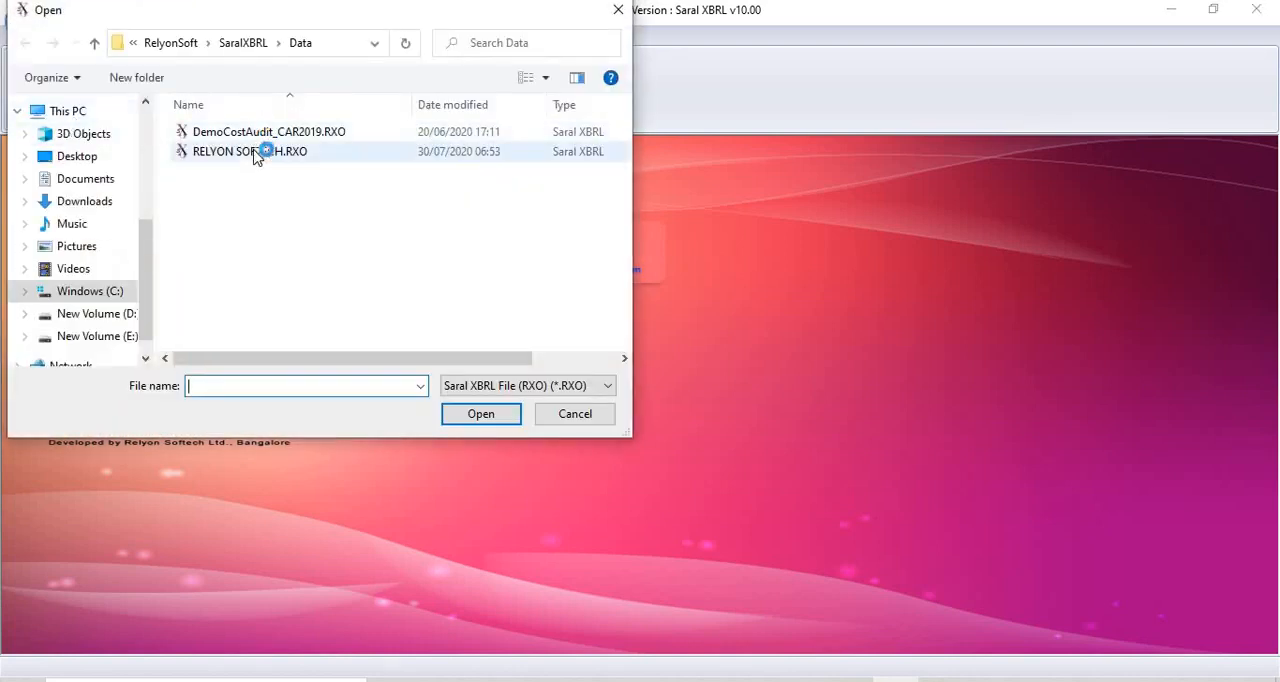
click(255, 152)
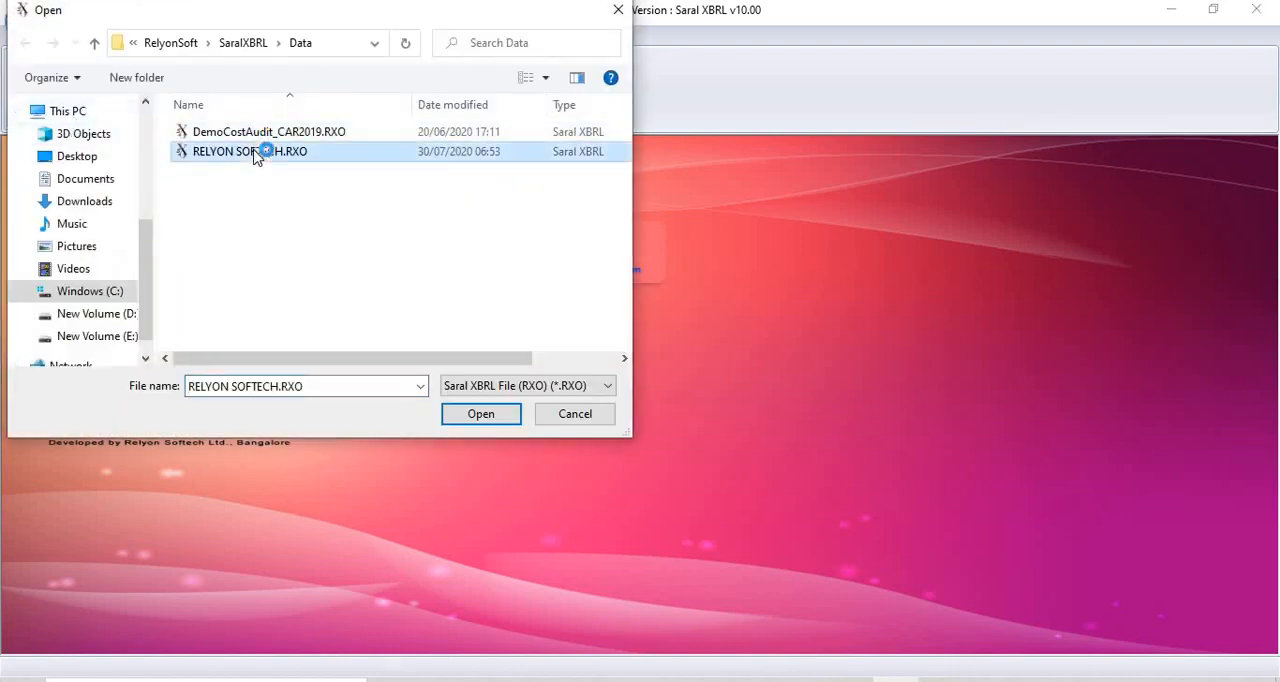
click(481, 414)
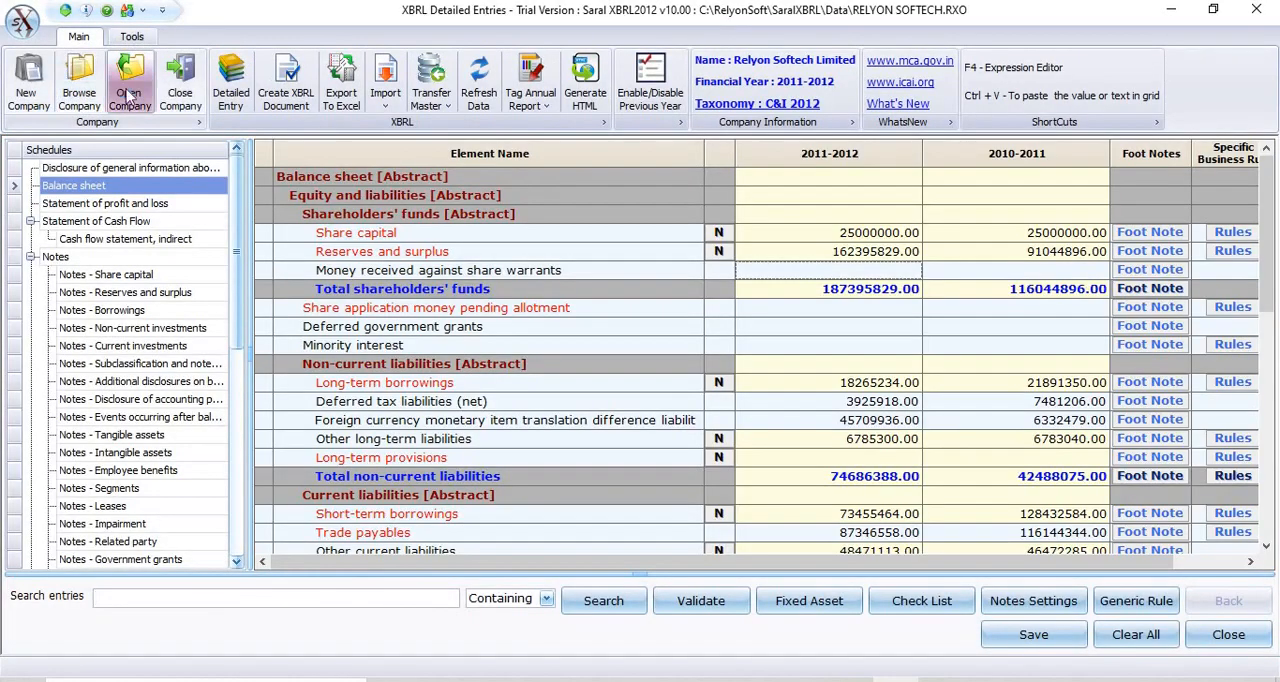
View the file information of RELYON SOFTECH.RXO in the list of existing company files and close the list.
click(128, 93)
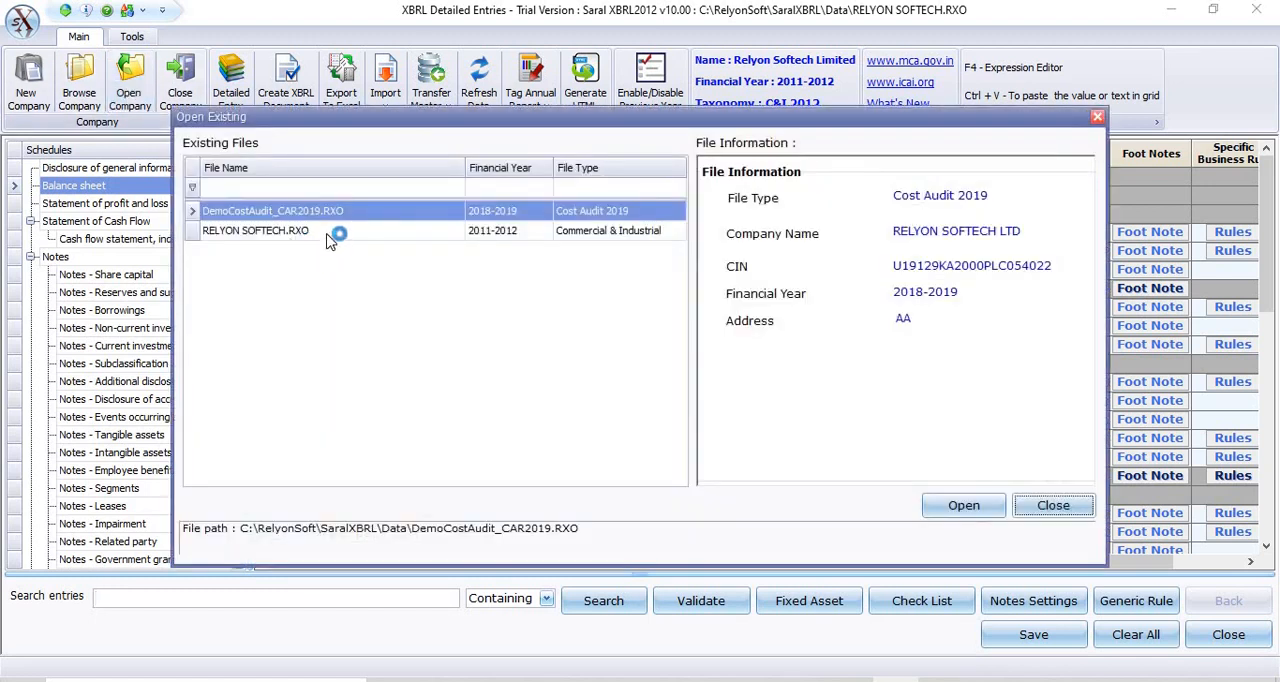
click(331, 236)
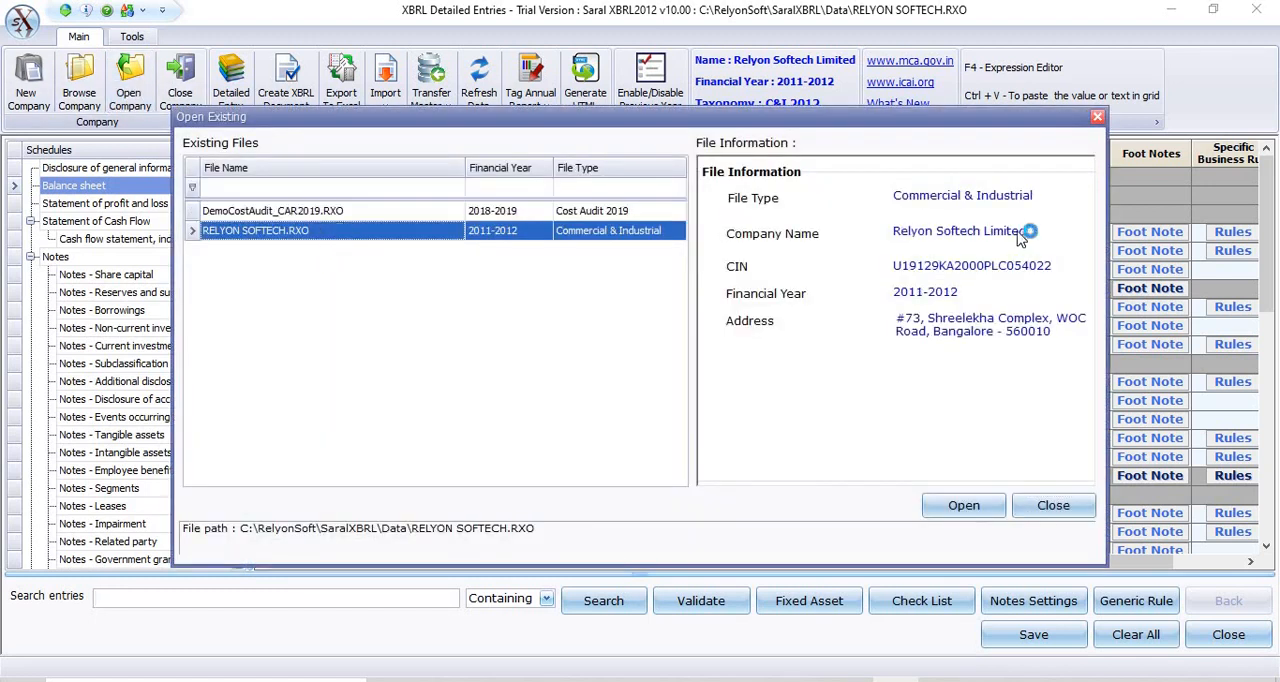
click(1051, 506)
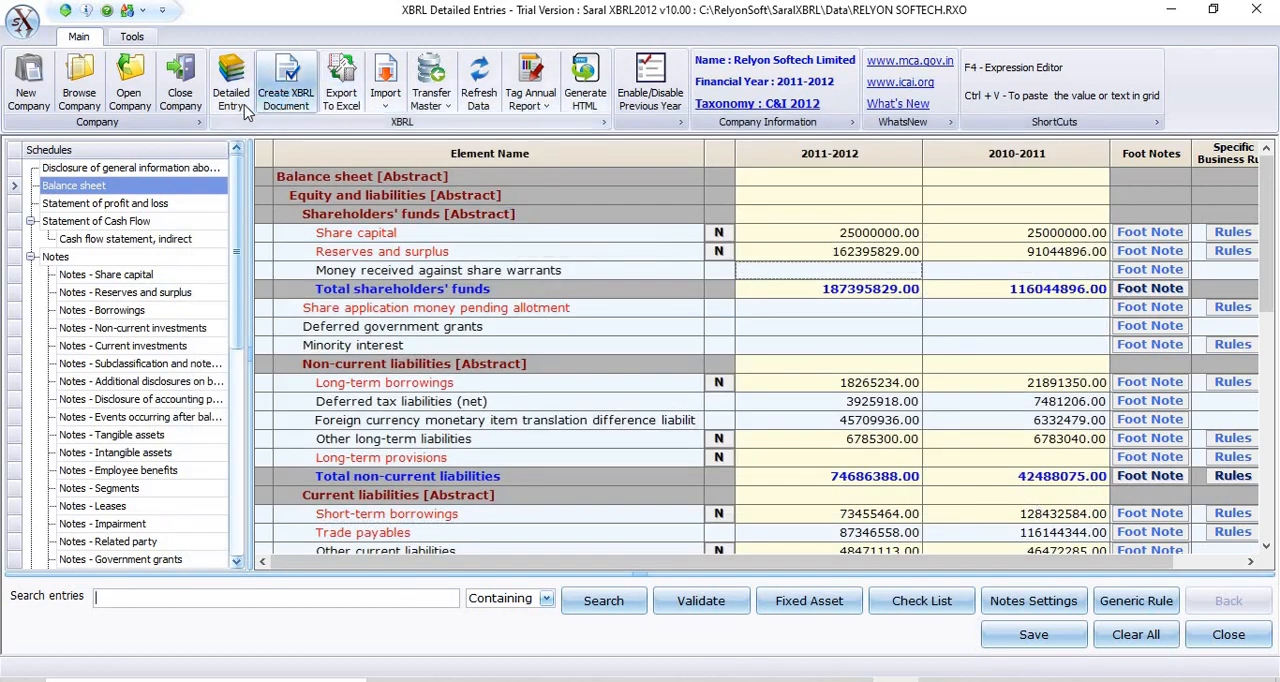
Open the Disclosure of general information schedule and bring up the detailed text entry for Name of company.
click(157, 170)
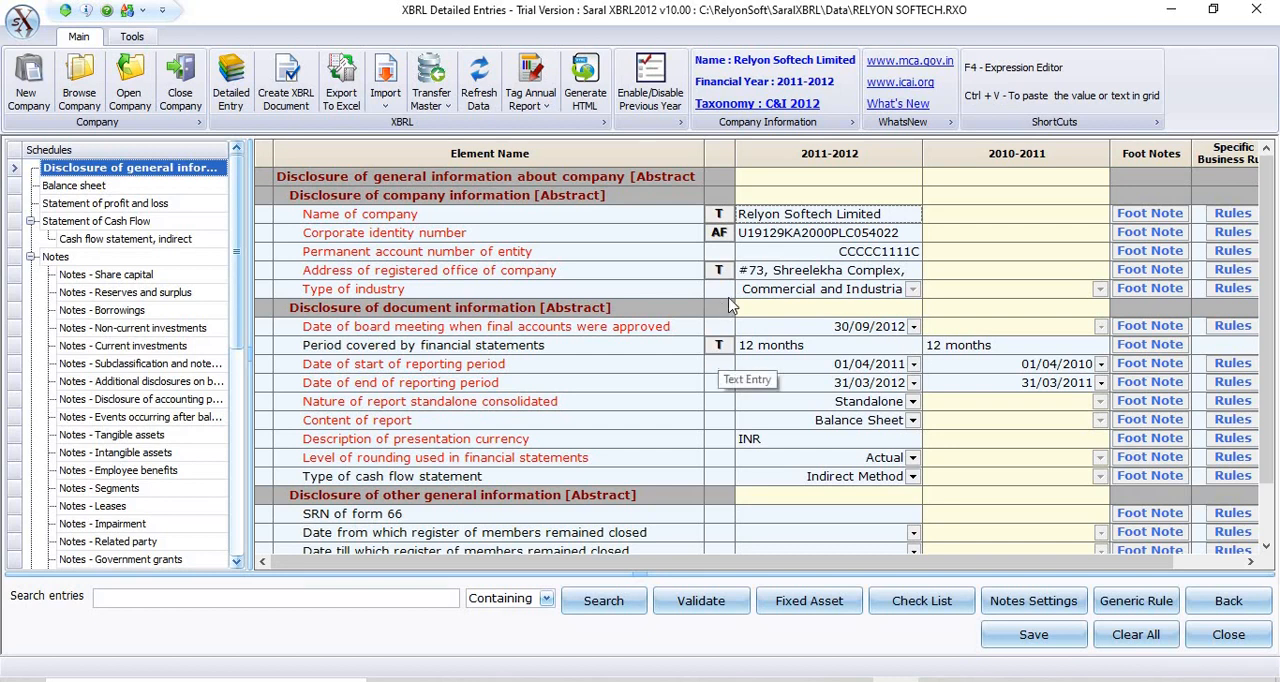
click(719, 215)
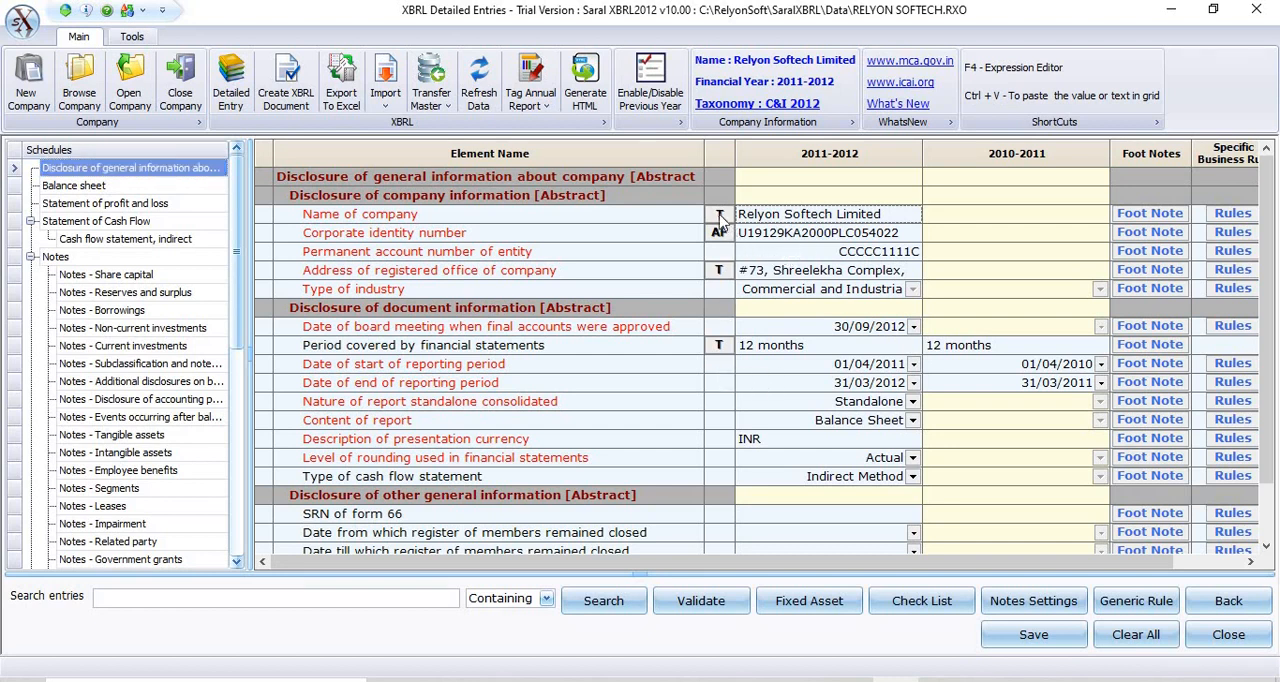
click(719, 215)
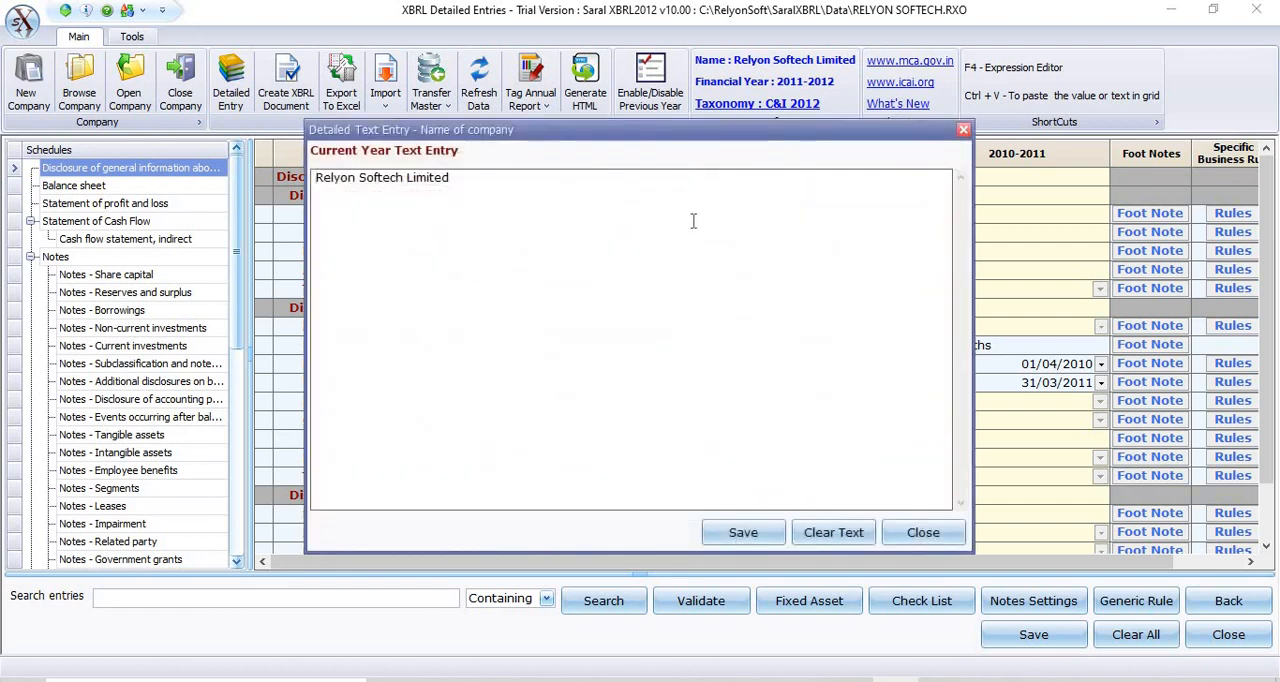
Try adding sample text to the current-year Name of company entry, remove it and close the entry without saving.
text(jhighihg)
key(BackSpace)
key(BackSpace)
key(BackSpace)
key(BackSpace)
key(BackSpace)
key(BackSpace)
key(BackSpace)
key(BackSpace)
click(948, 537)
click(659, 370)
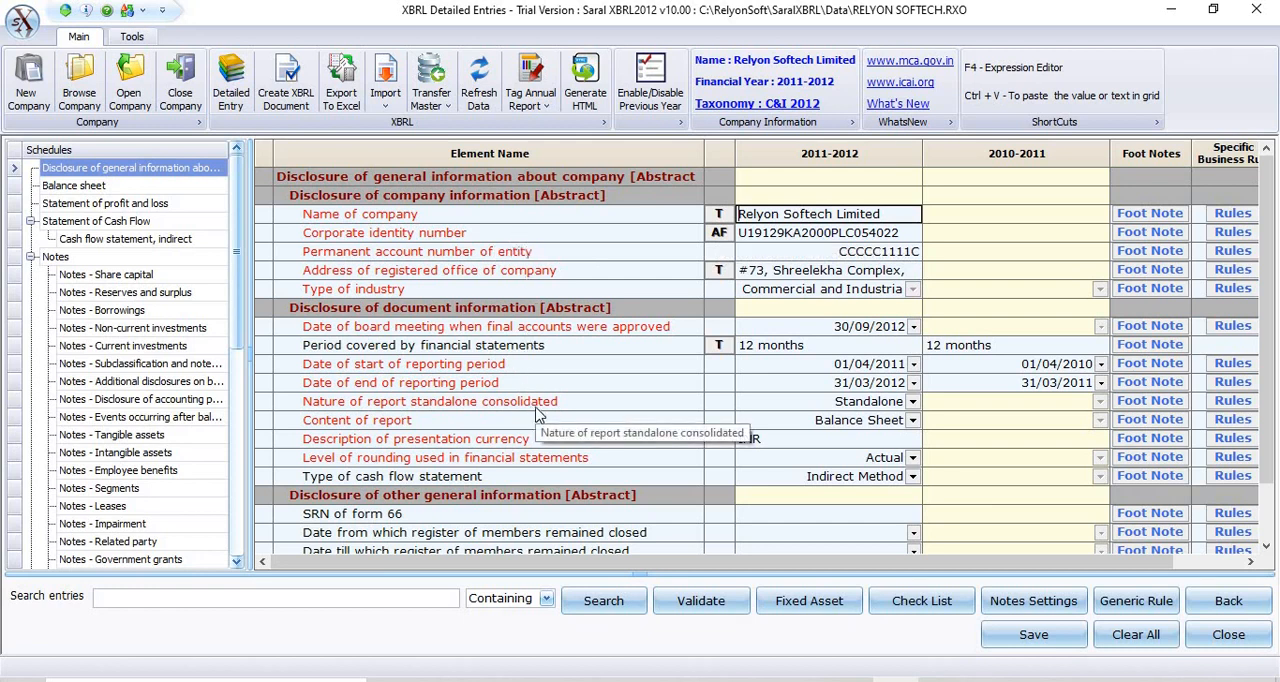
Open the foot note for Date of end of reporting period and paste the clipboard content as formatted text for the current year.
click(1140, 380)
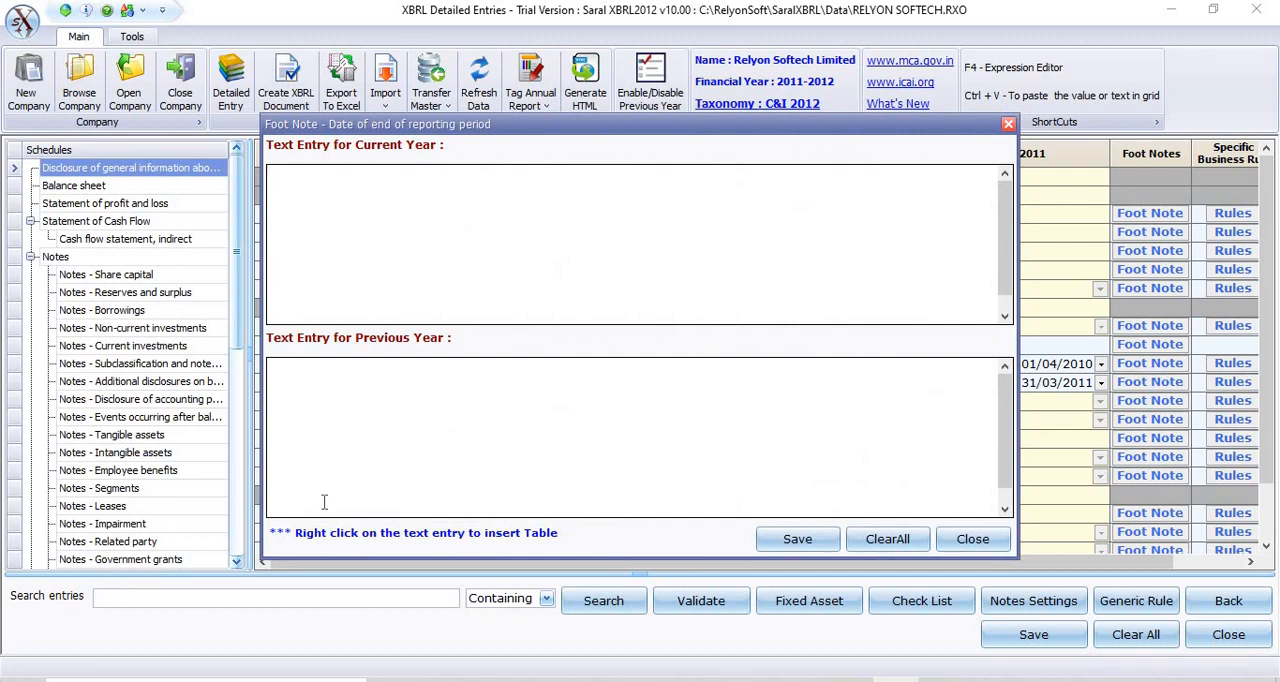
right_click(359, 241)
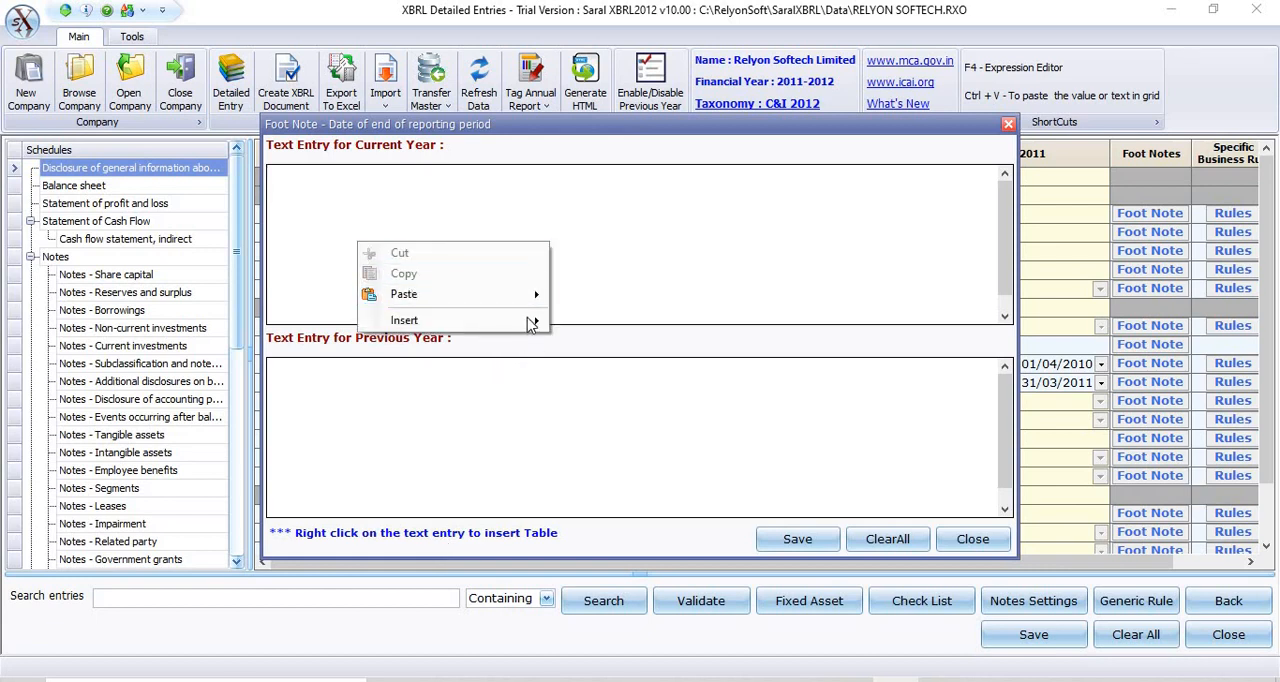
mouse_move(531, 321)
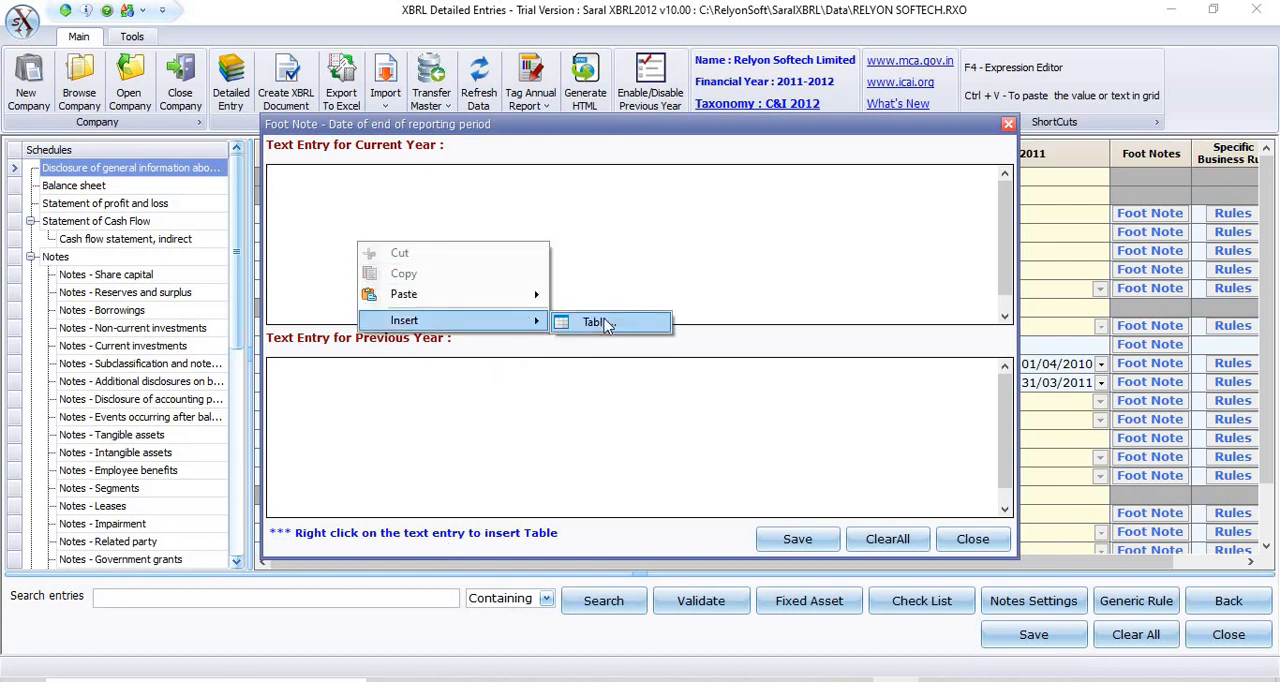
mouse_move(467, 299)
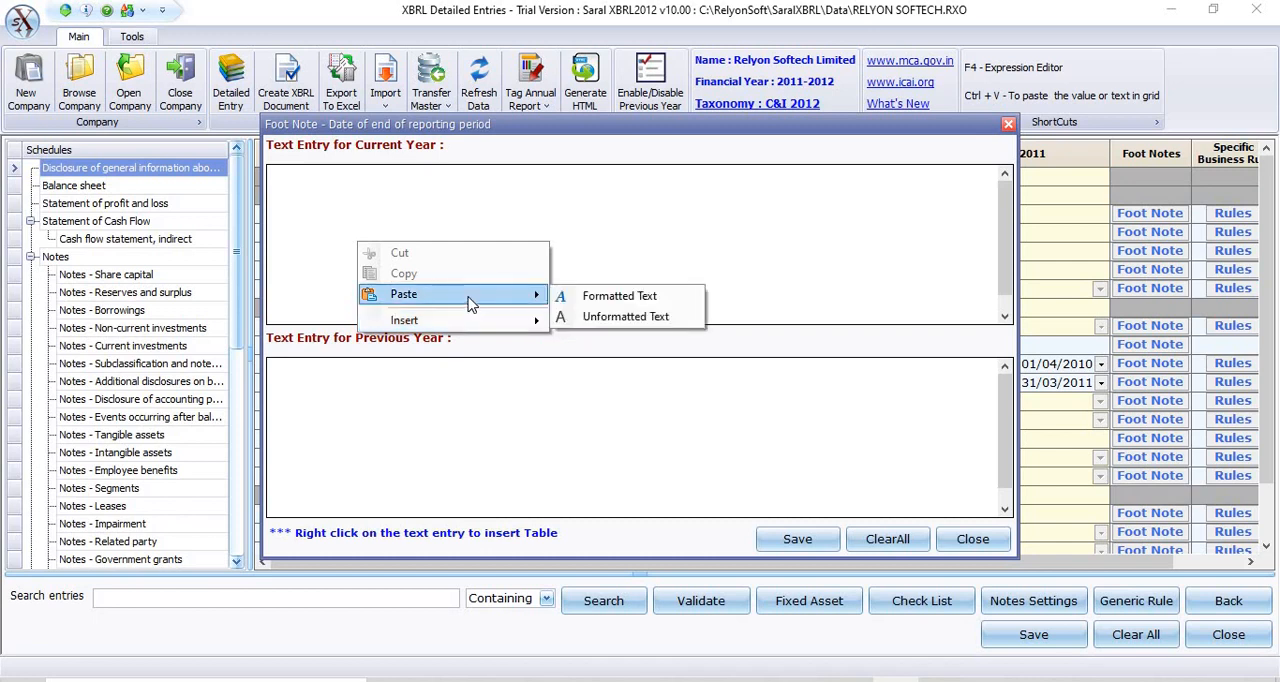
click(434, 183)
right_click(432, 183)
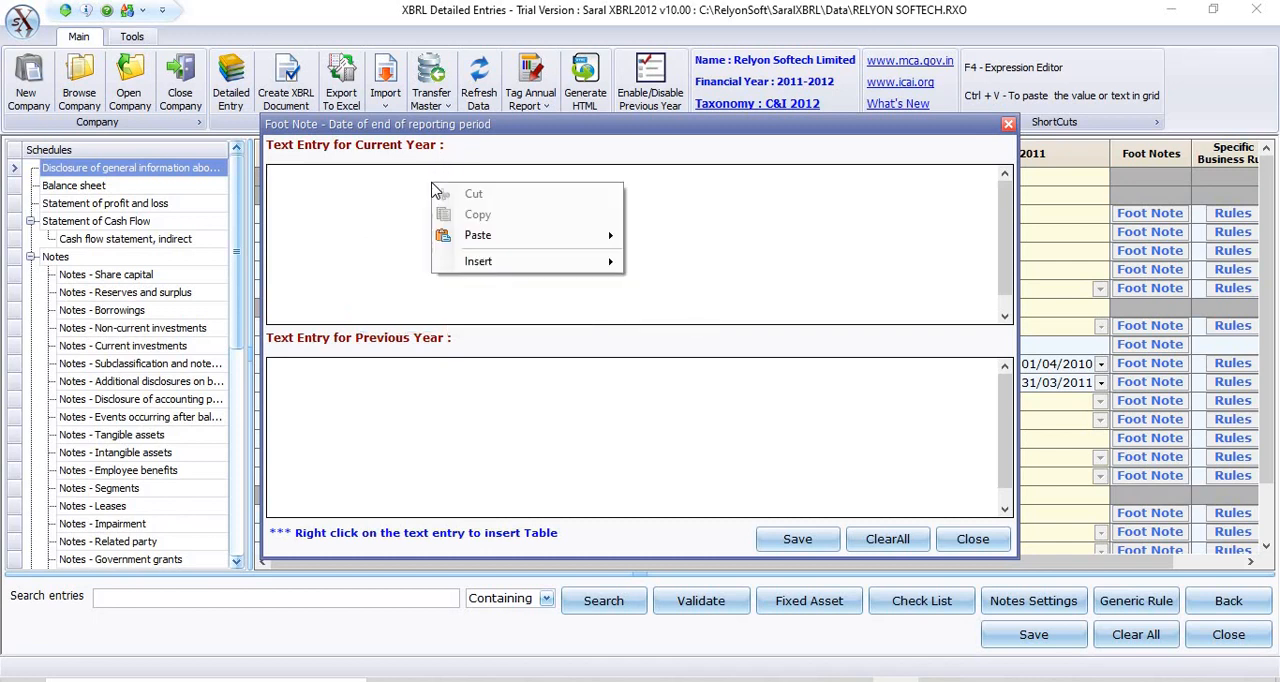
mouse_move(560, 235)
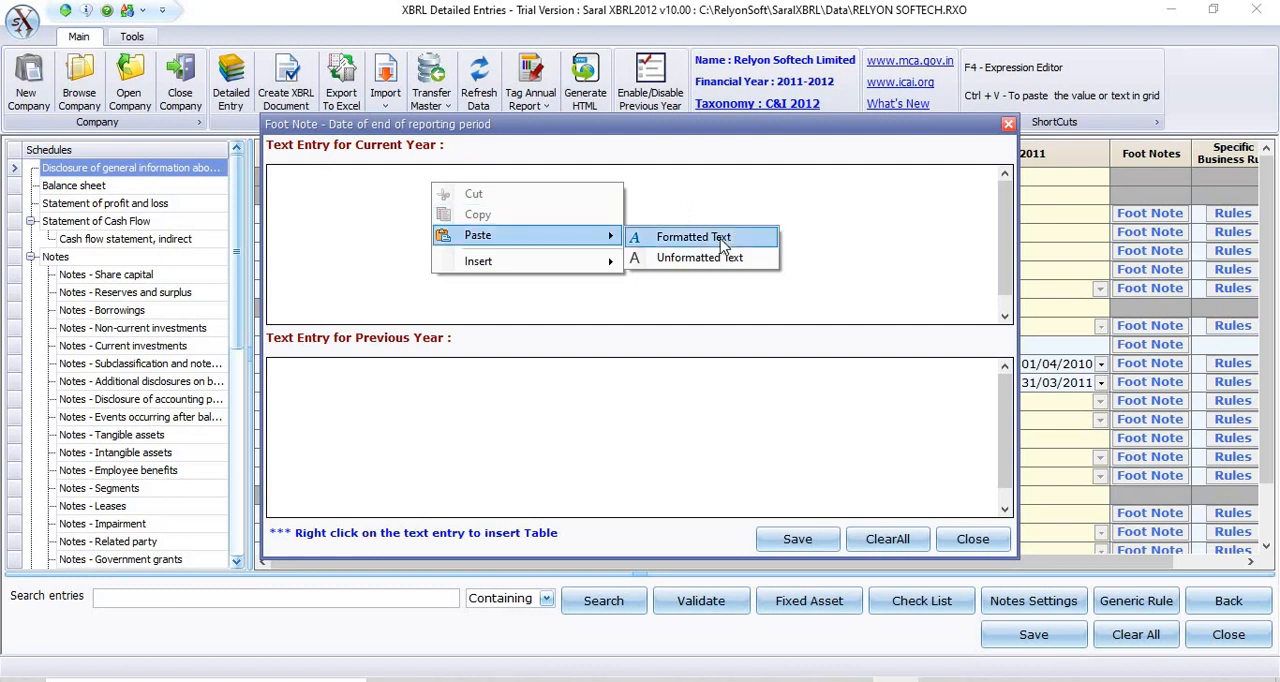
click(721, 238)
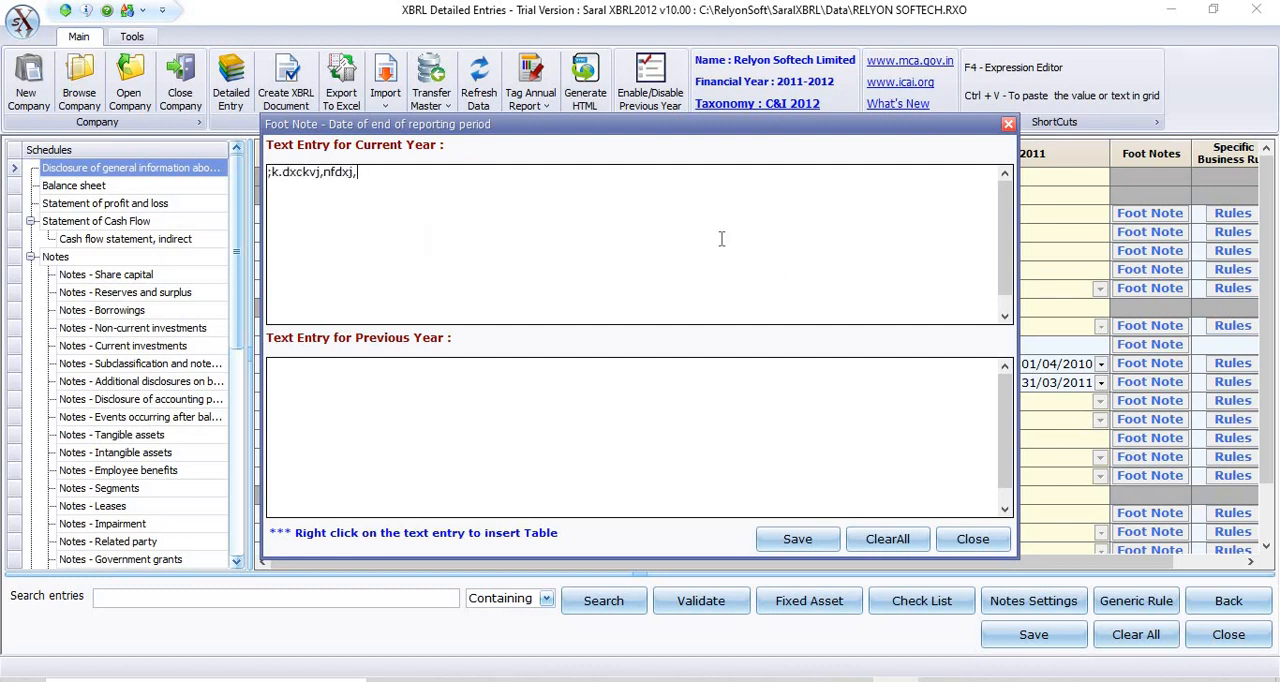
Clear all text from the Date of end of reporting period foot note and close it without saving the changes.
click(913, 541)
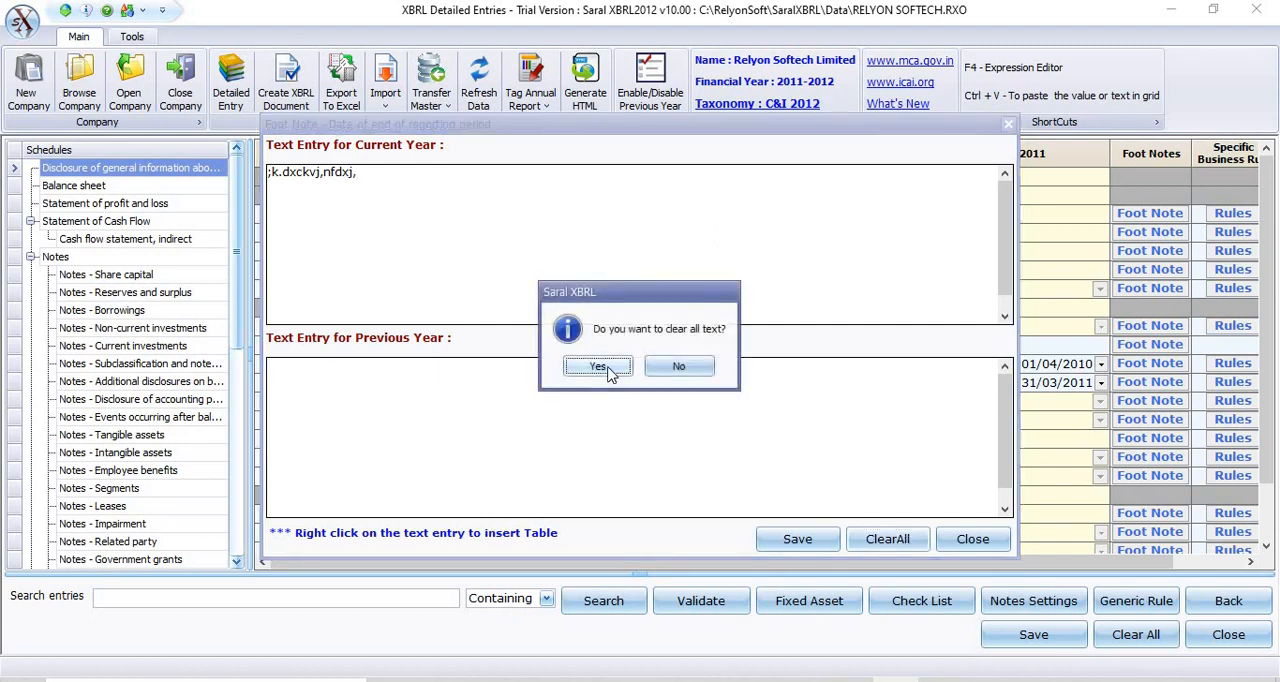
click(598, 367)
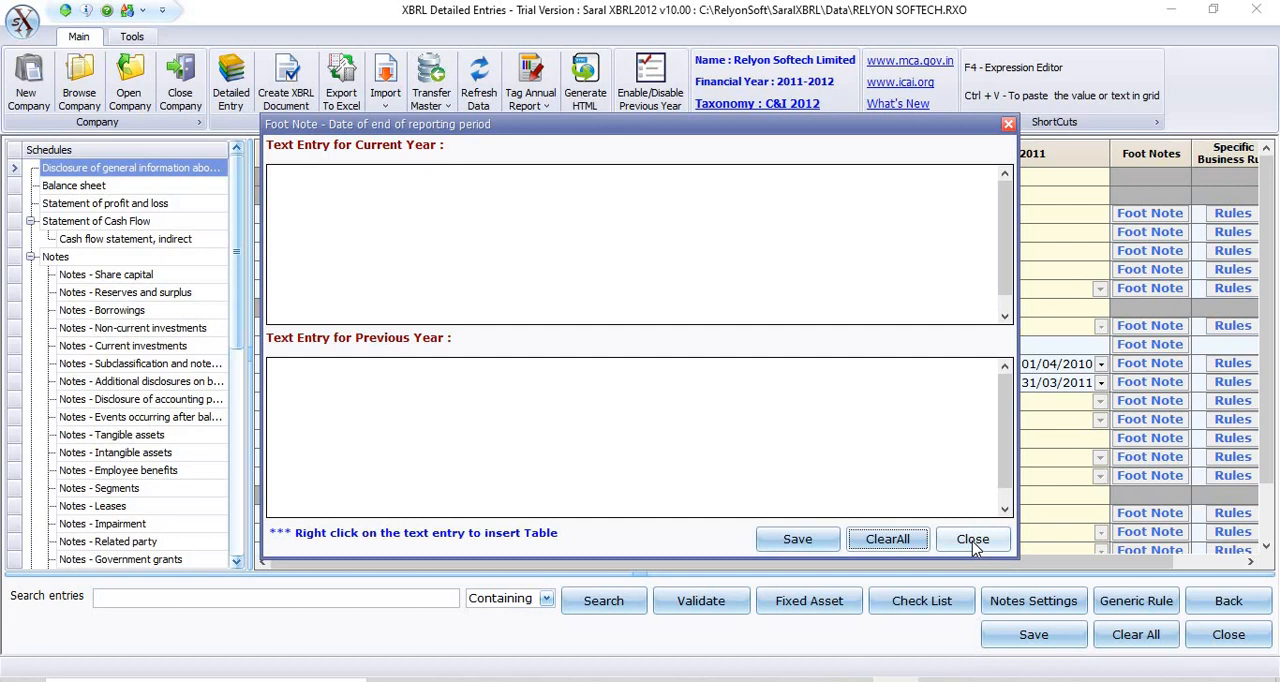
click(972, 540)
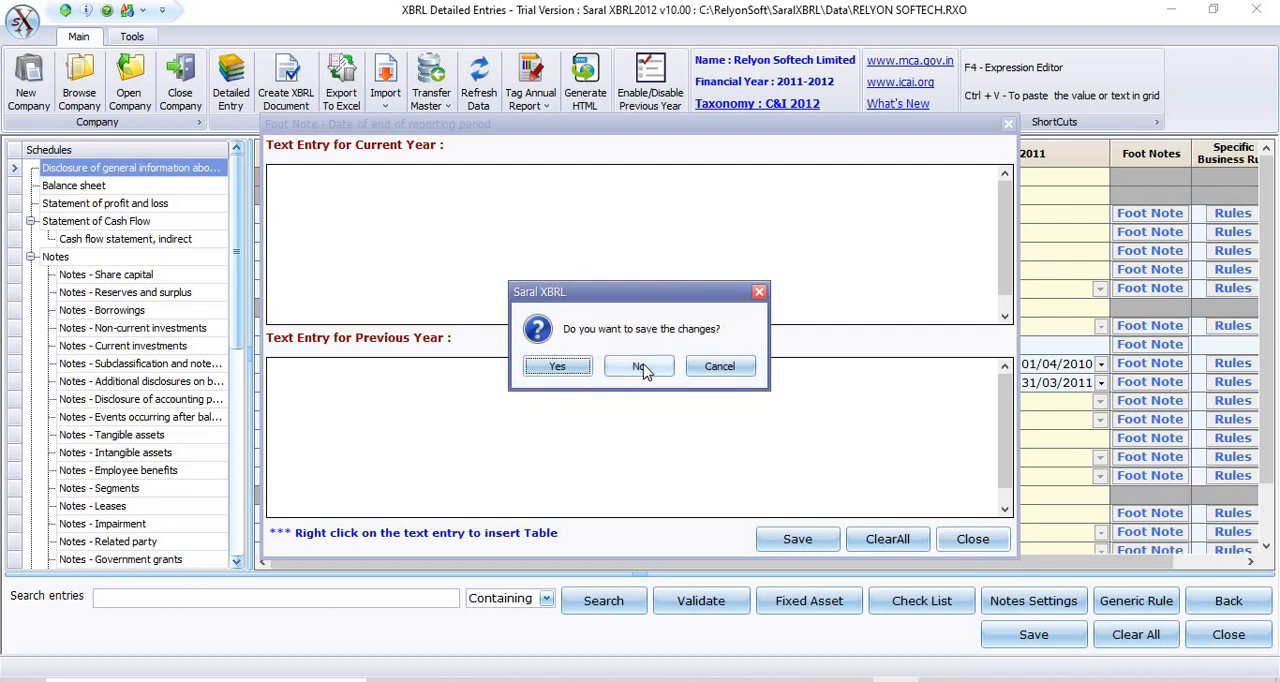
click(641, 367)
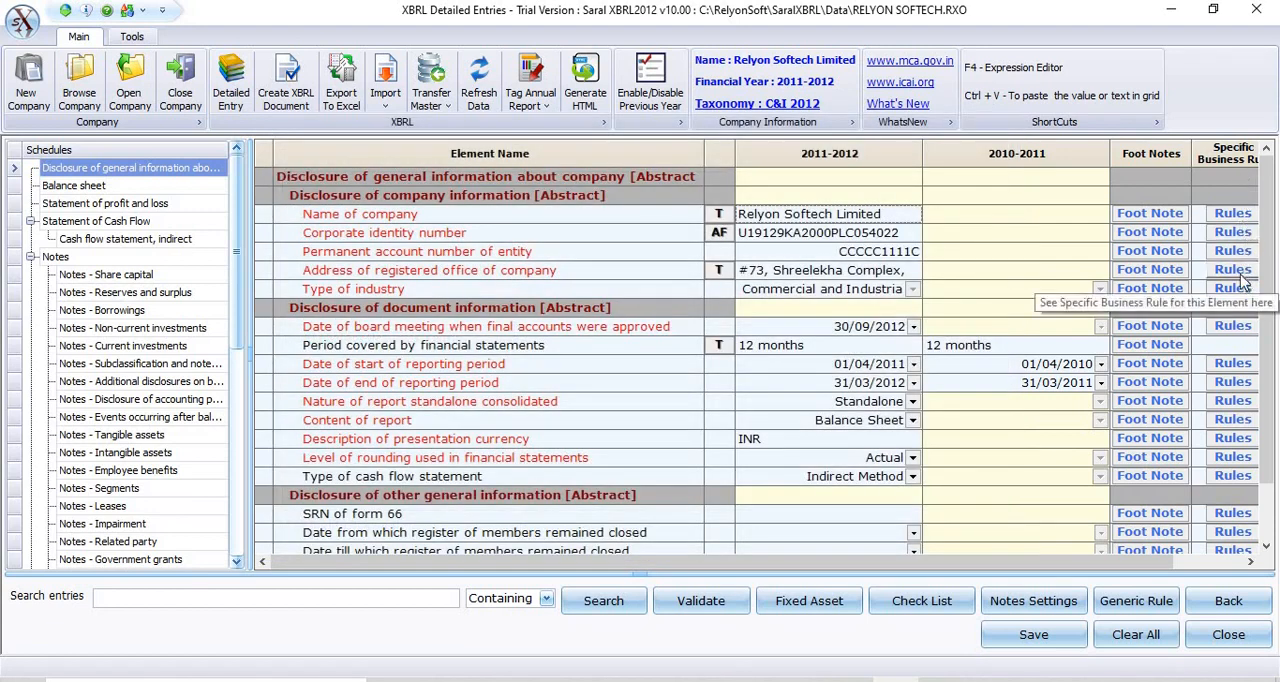
View the specific business rules for Address of registered office of company and for Date of end of reporting period.
click(1238, 272)
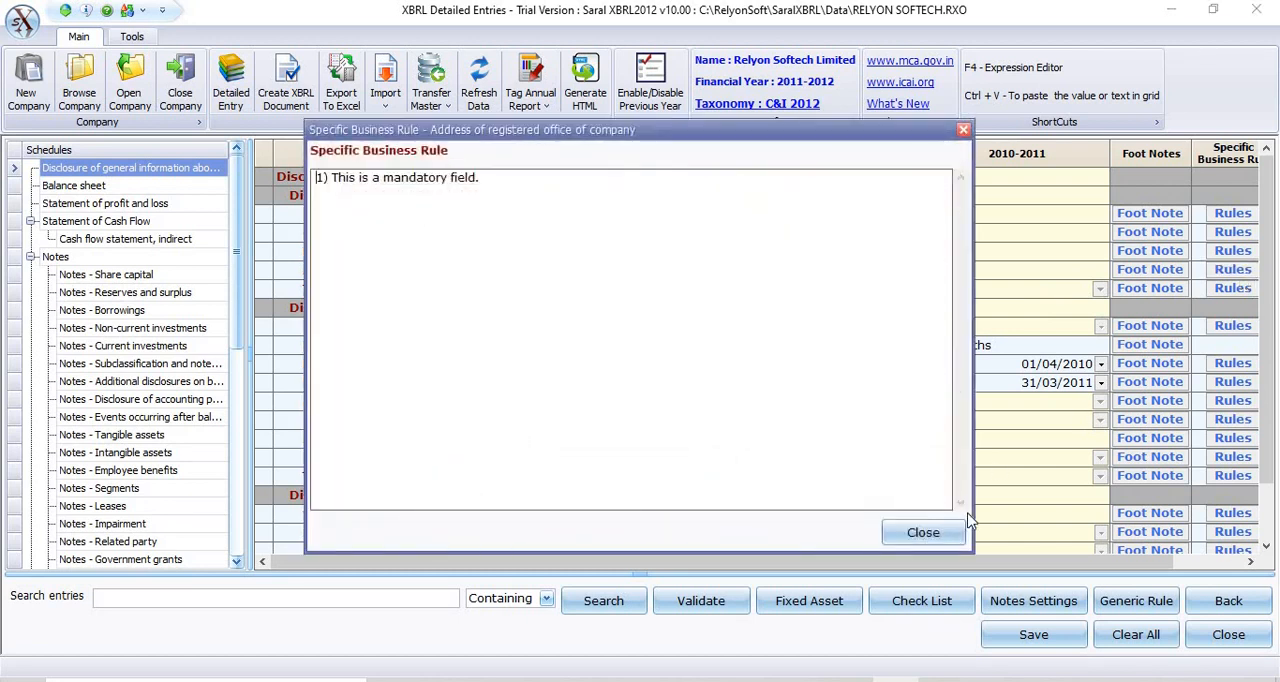
click(922, 532)
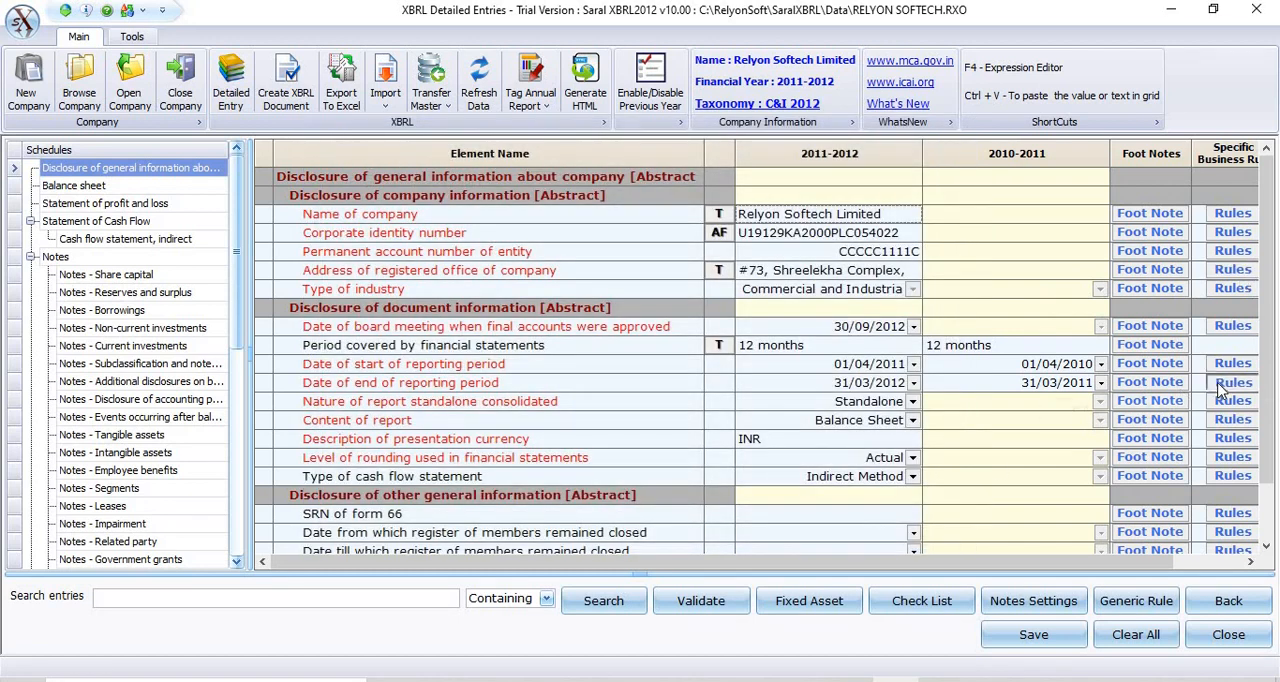
click(1232, 383)
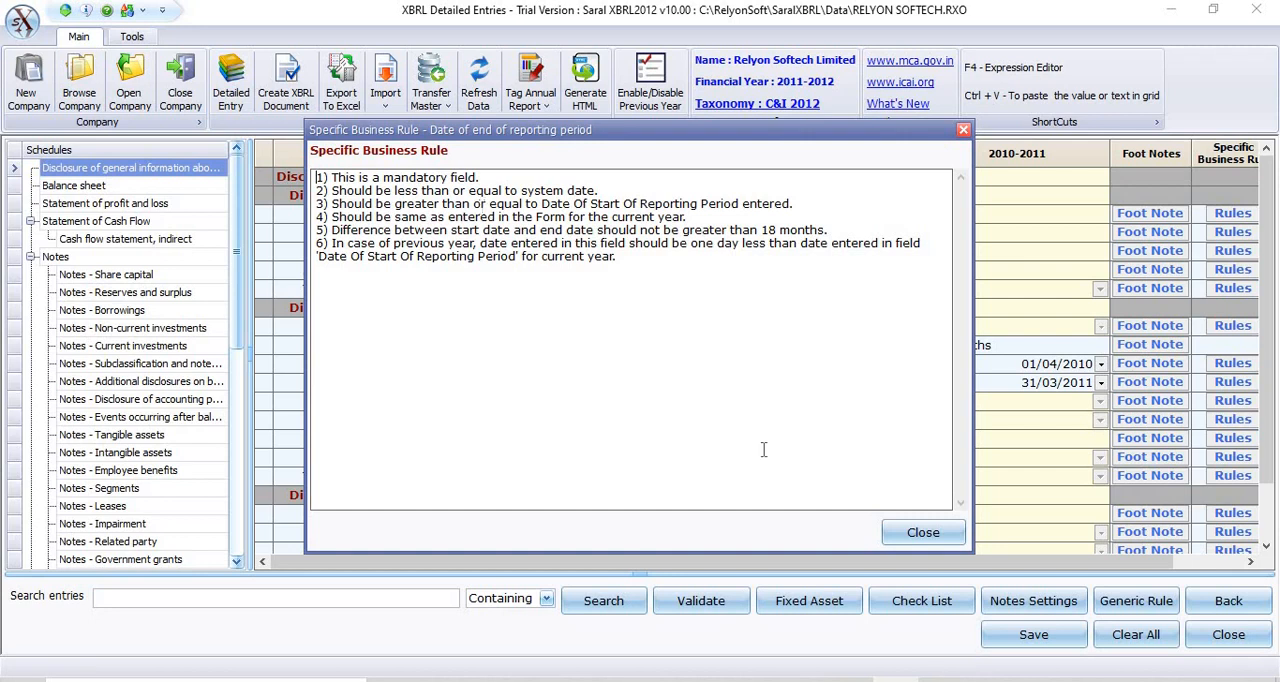
click(933, 538)
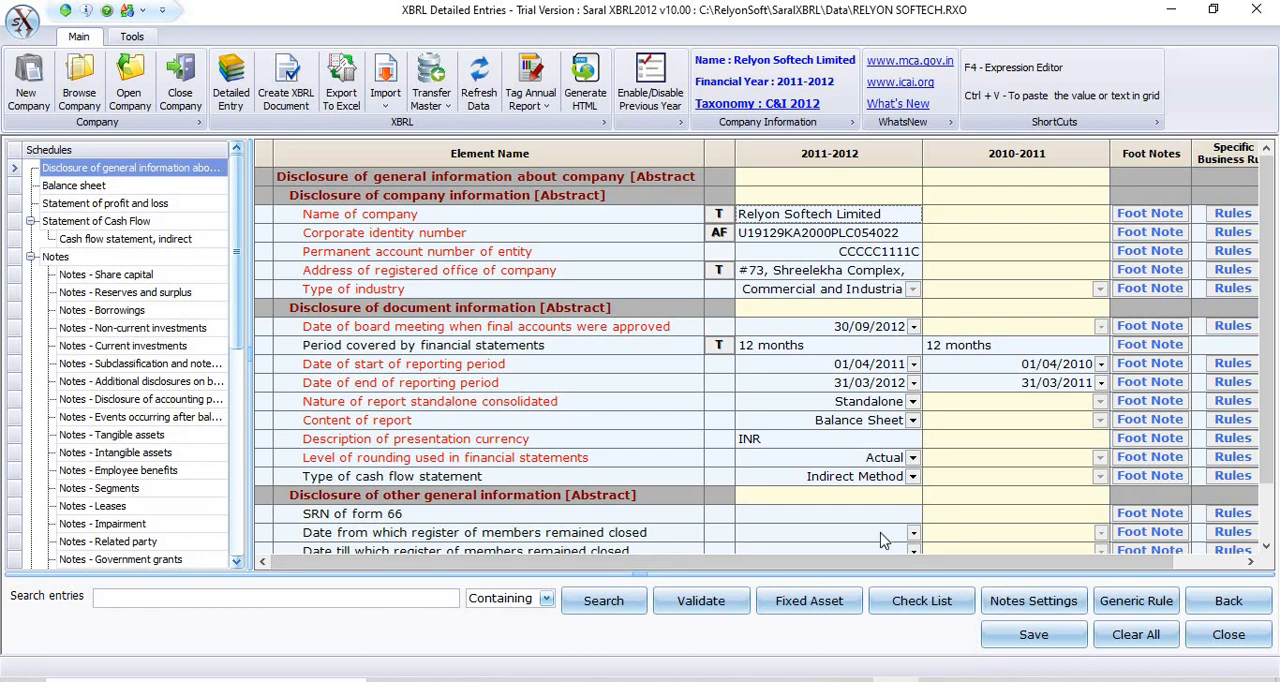
Check the applicability options for Notes - Segments in the Notes Settings without changing them, and view the Generic Business Rules.
click(1022, 602)
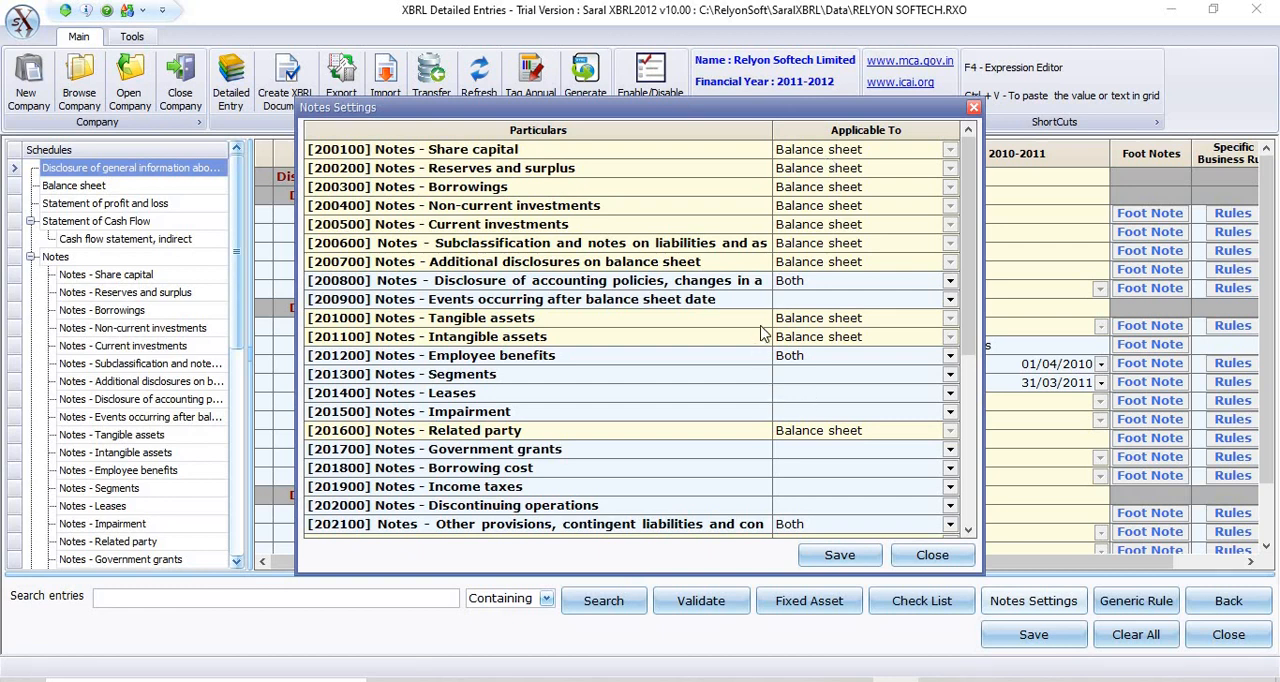
click(951, 378)
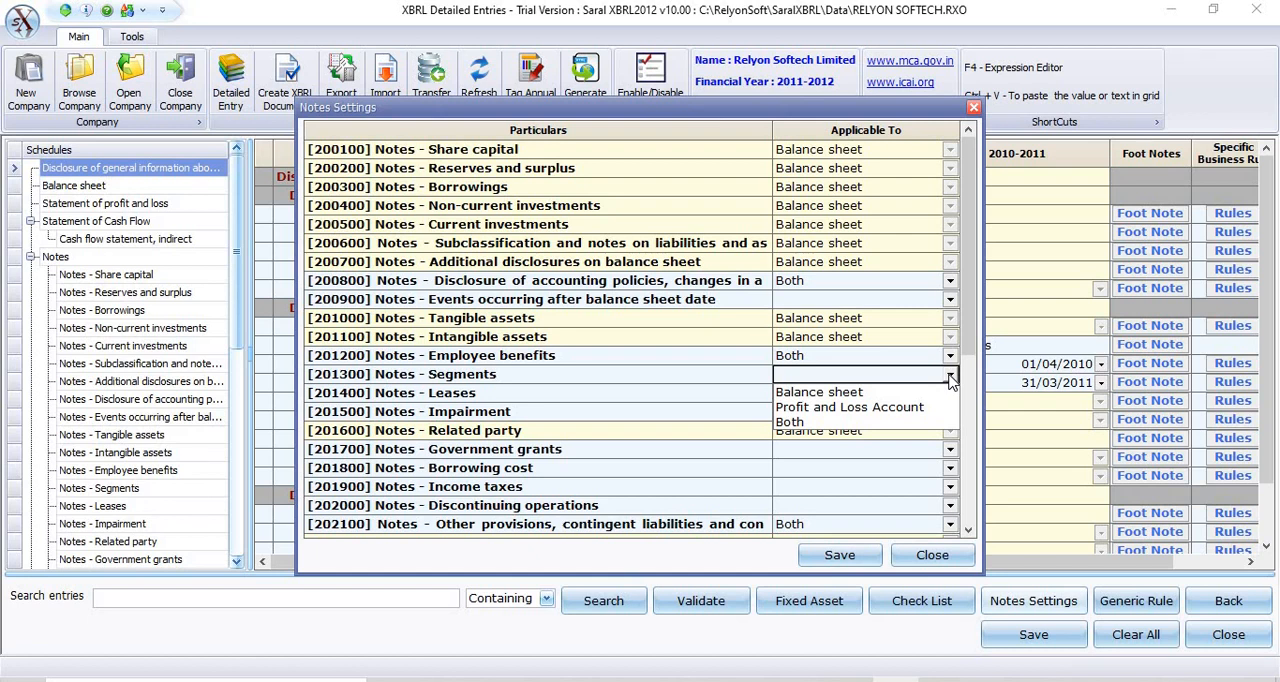
click(932, 555)
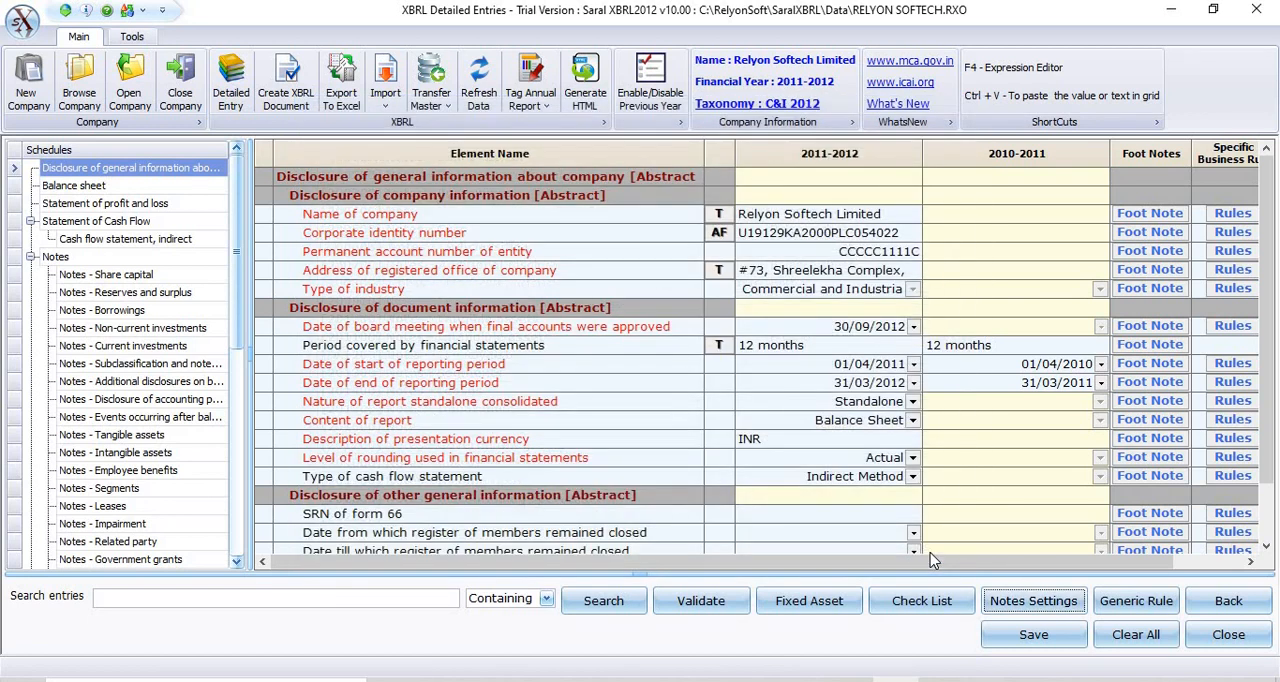
click(1130, 605)
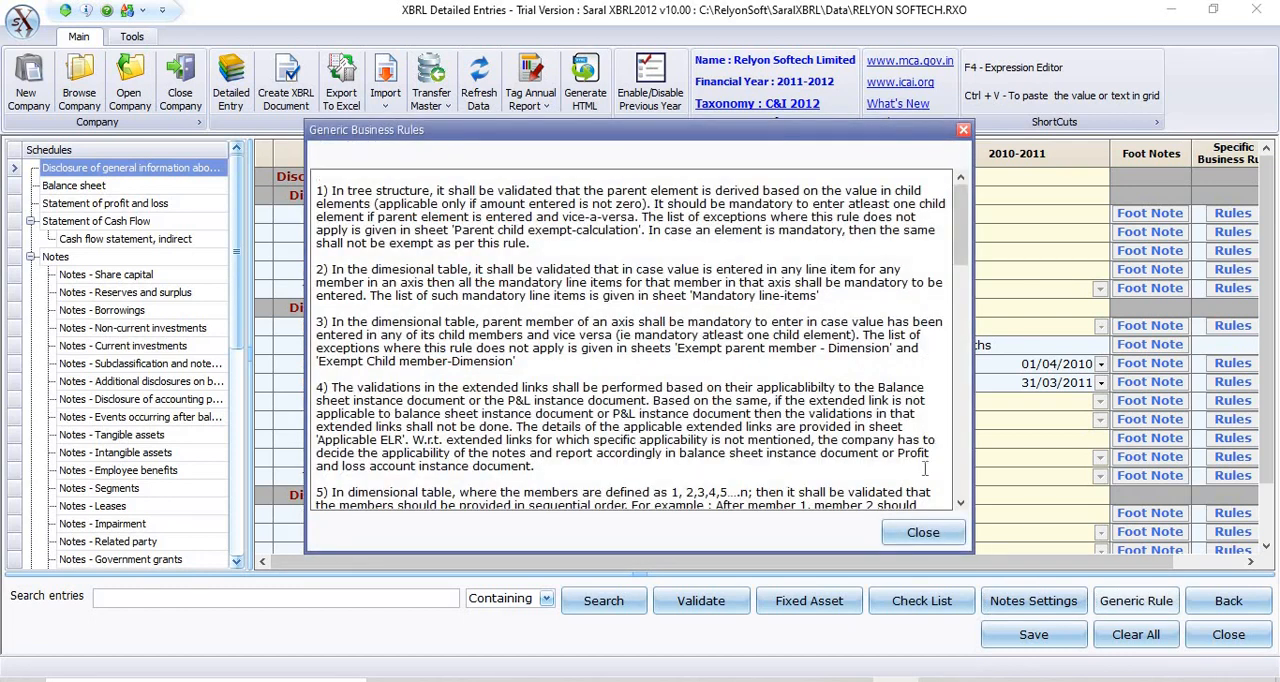
click(923, 534)
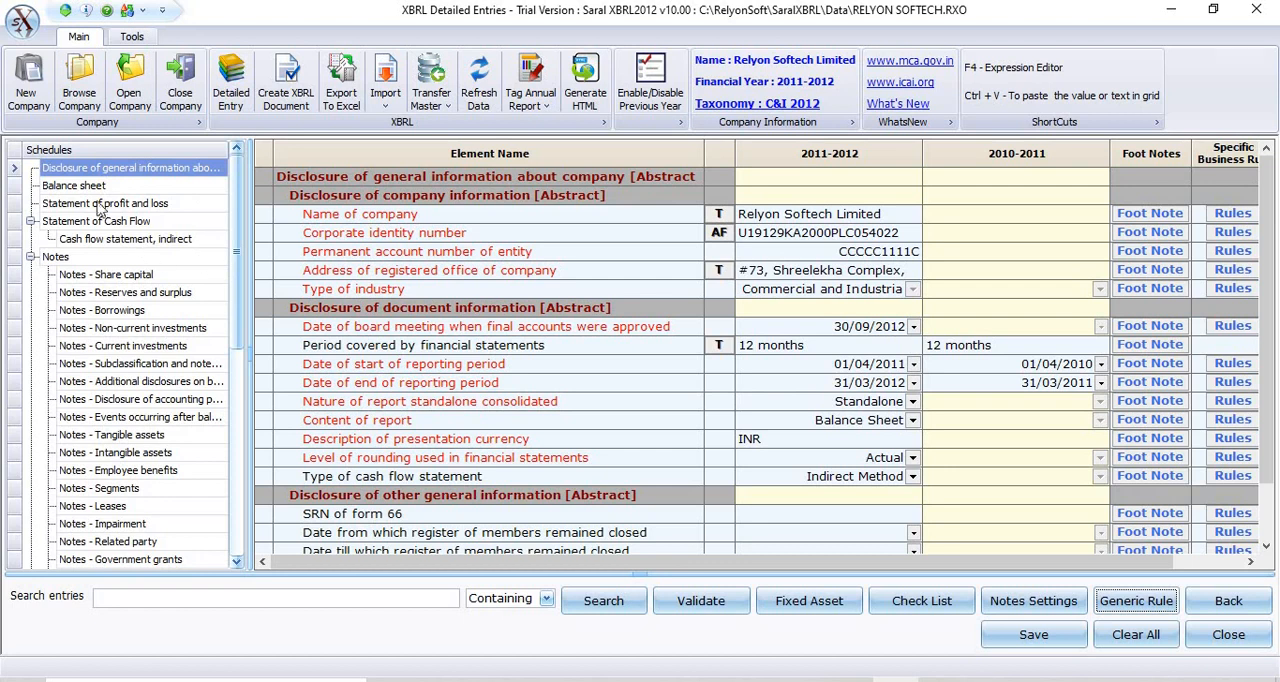
View the Balance sheet schedule, and open the attachment entry for the share capital explanatory text block in Notes - Share capital.
click(54, 190)
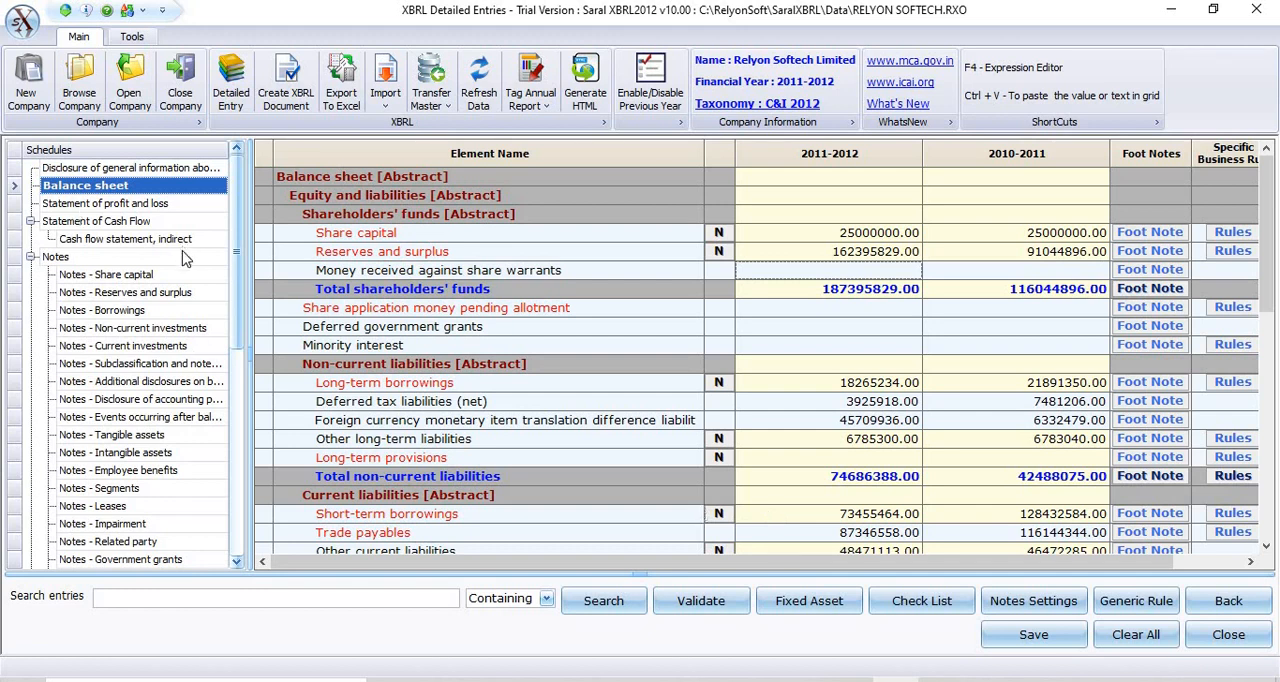
click(137, 273)
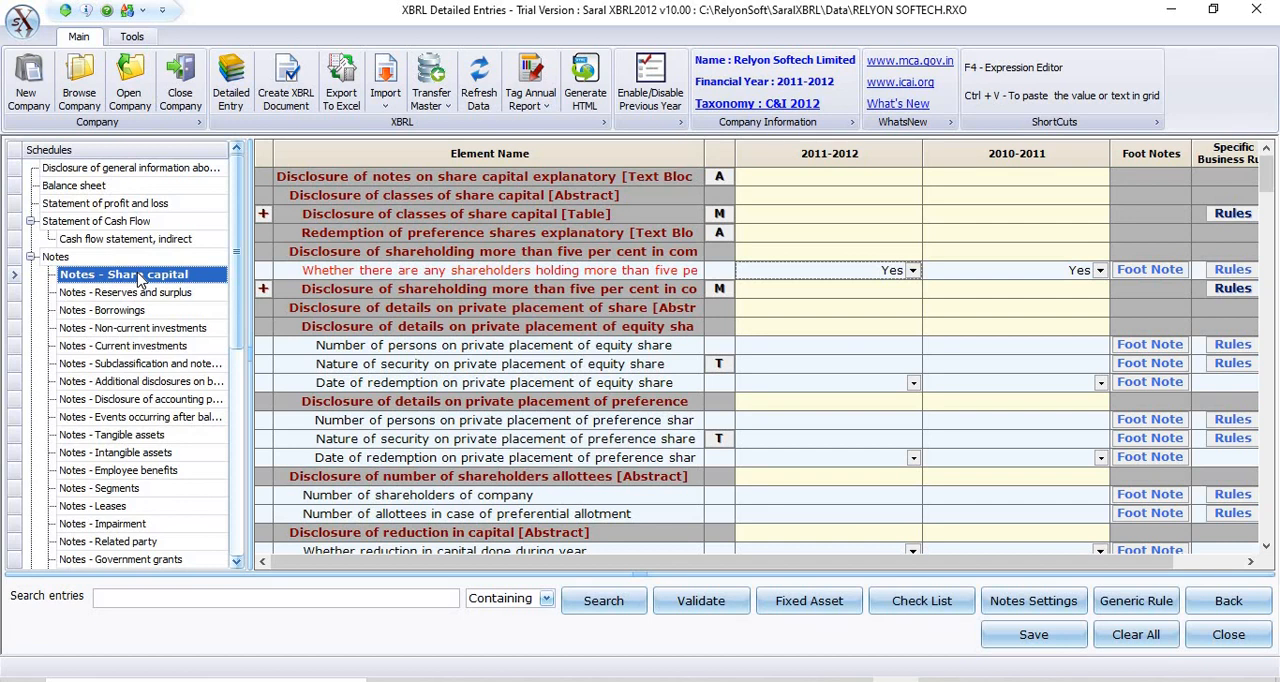
click(718, 184)
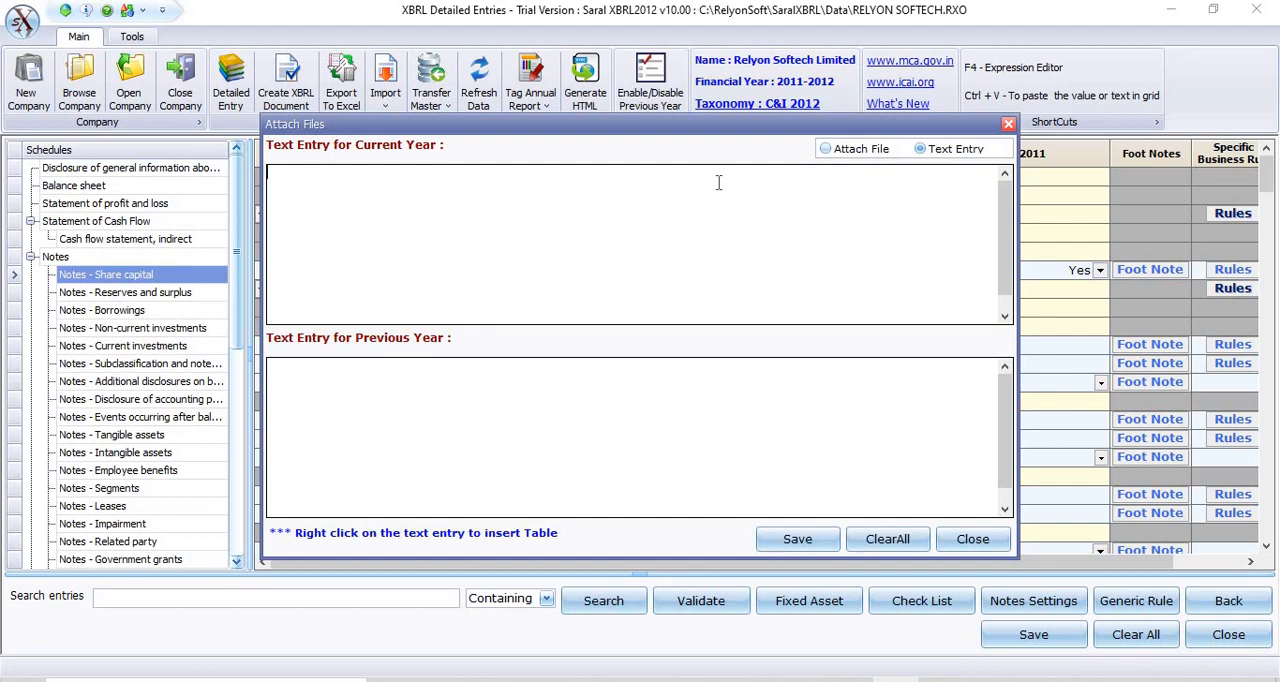
Switch the entry to file attachment, browse for a current-year HTML file, cancel the selection and close without saving.
click(830, 154)
click(826, 149)
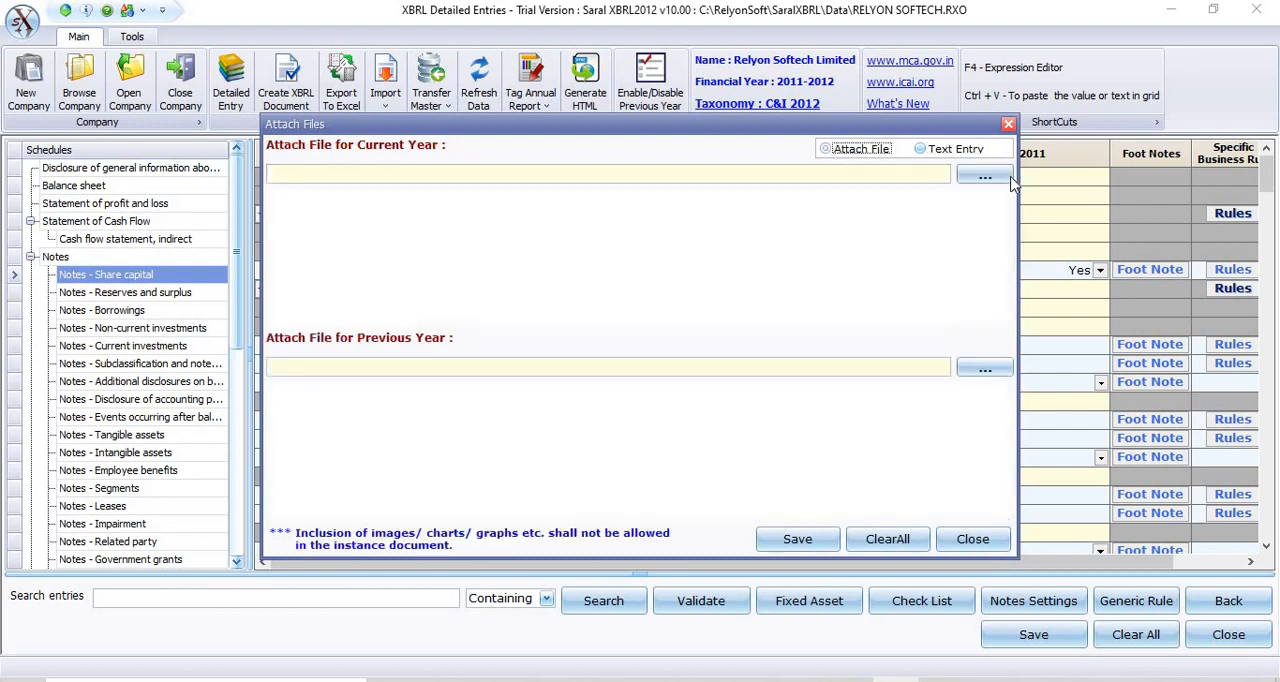
click(1010, 180)
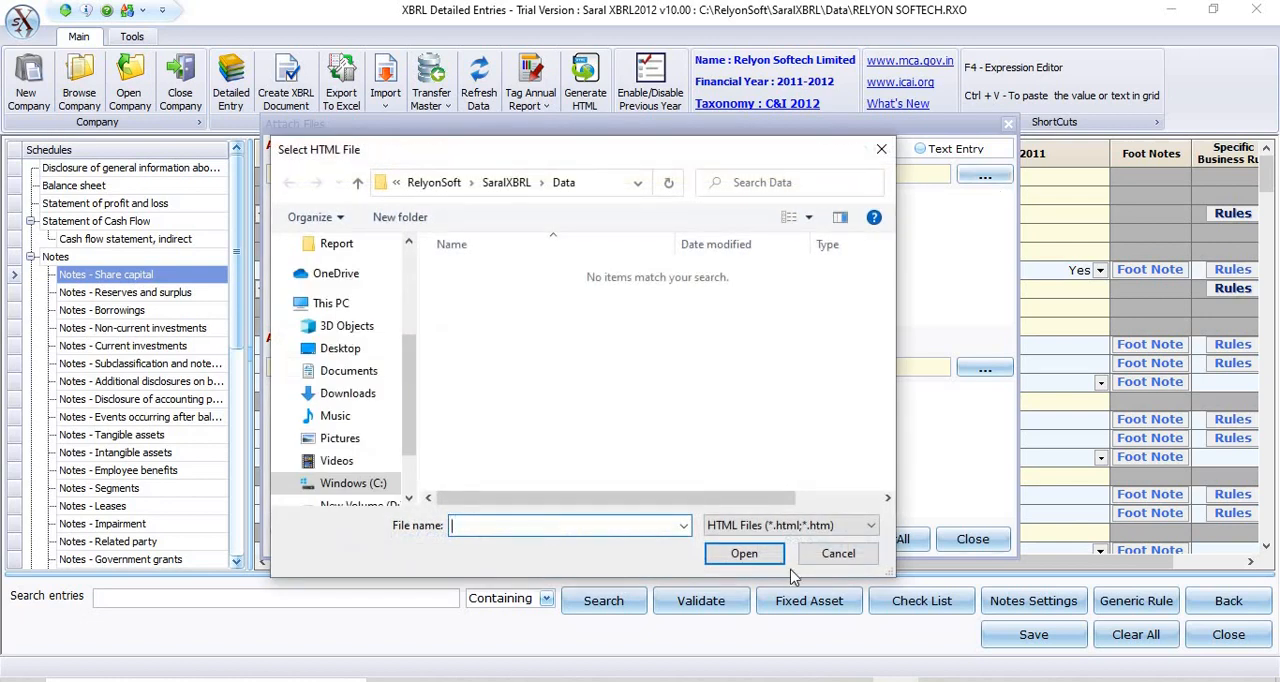
click(836, 556)
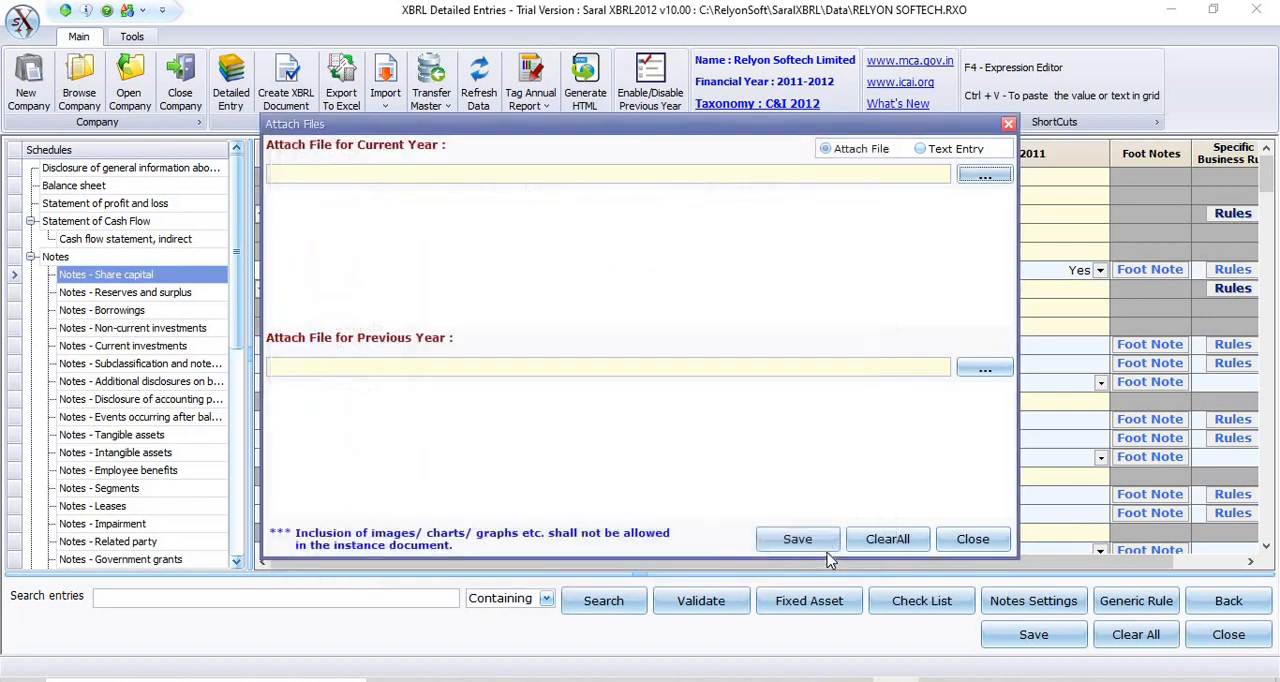
click(980, 542)
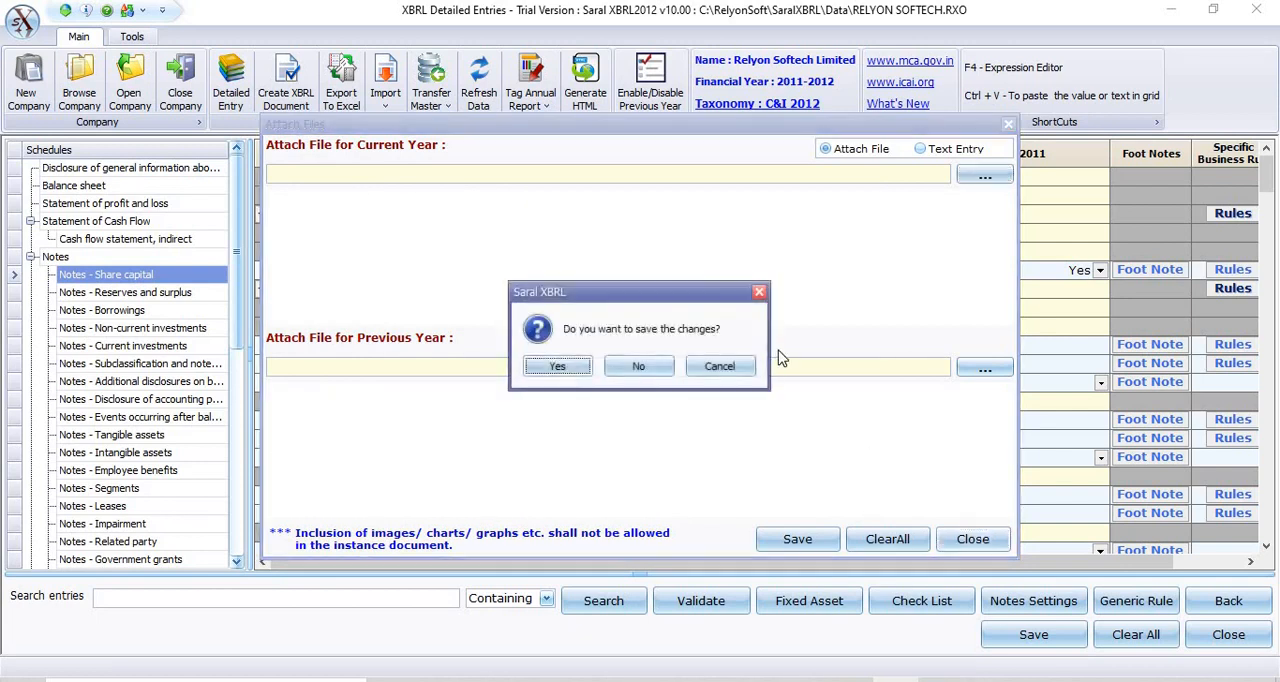
click(640, 365)
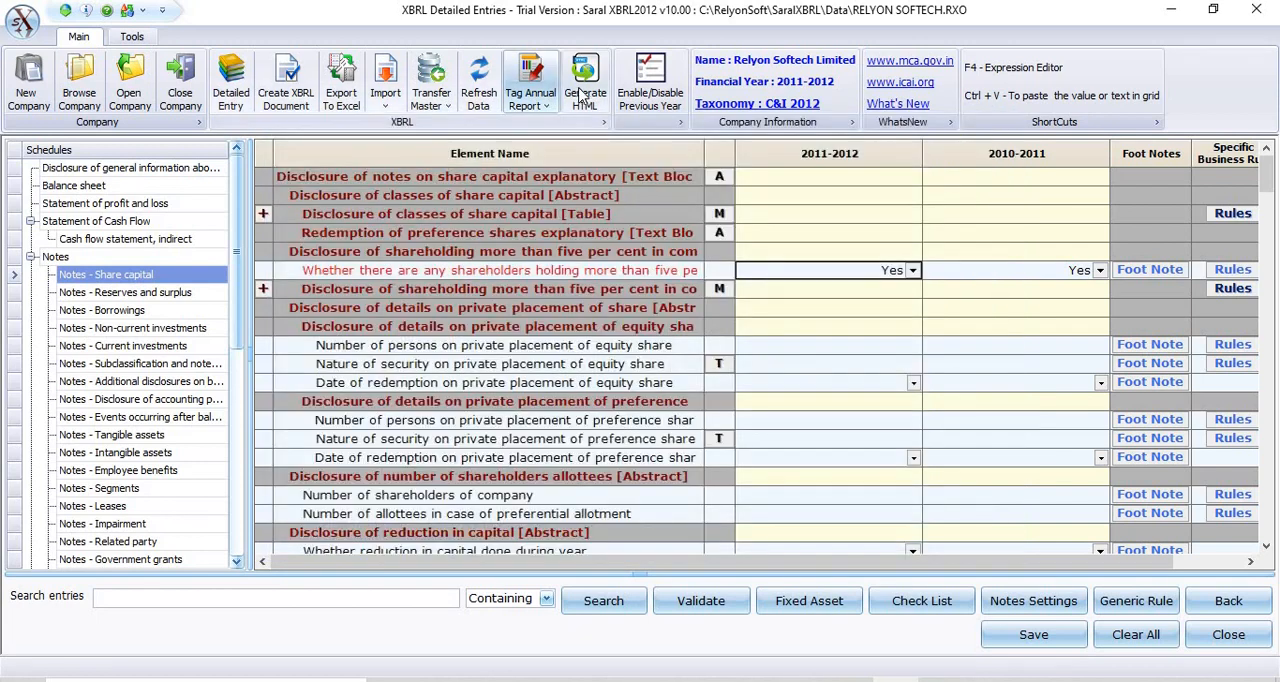
Open Generate HTML and enter the sample lines "jnkfhmvsdmncb", "jdjdjdjdj" and "hfjfjfj" as the content.
click(585, 95)
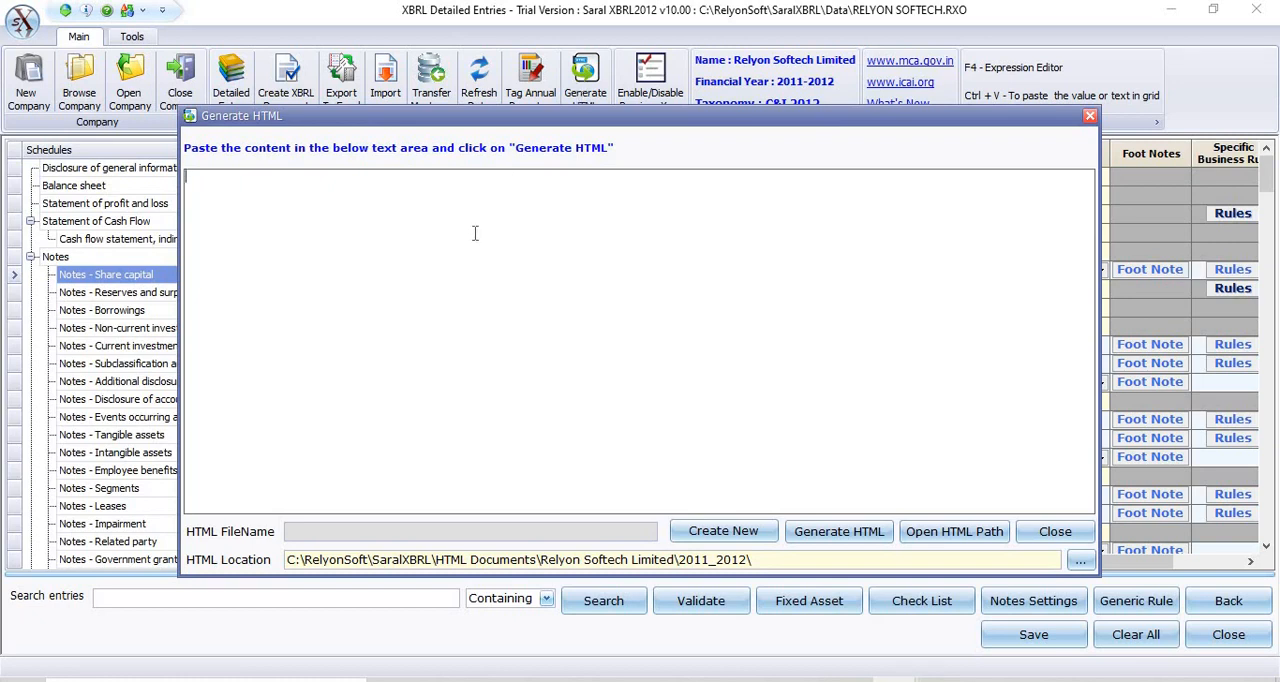
text(jnkfhmvsdmncb)
key(Return)
text(jdjdjdjdj)
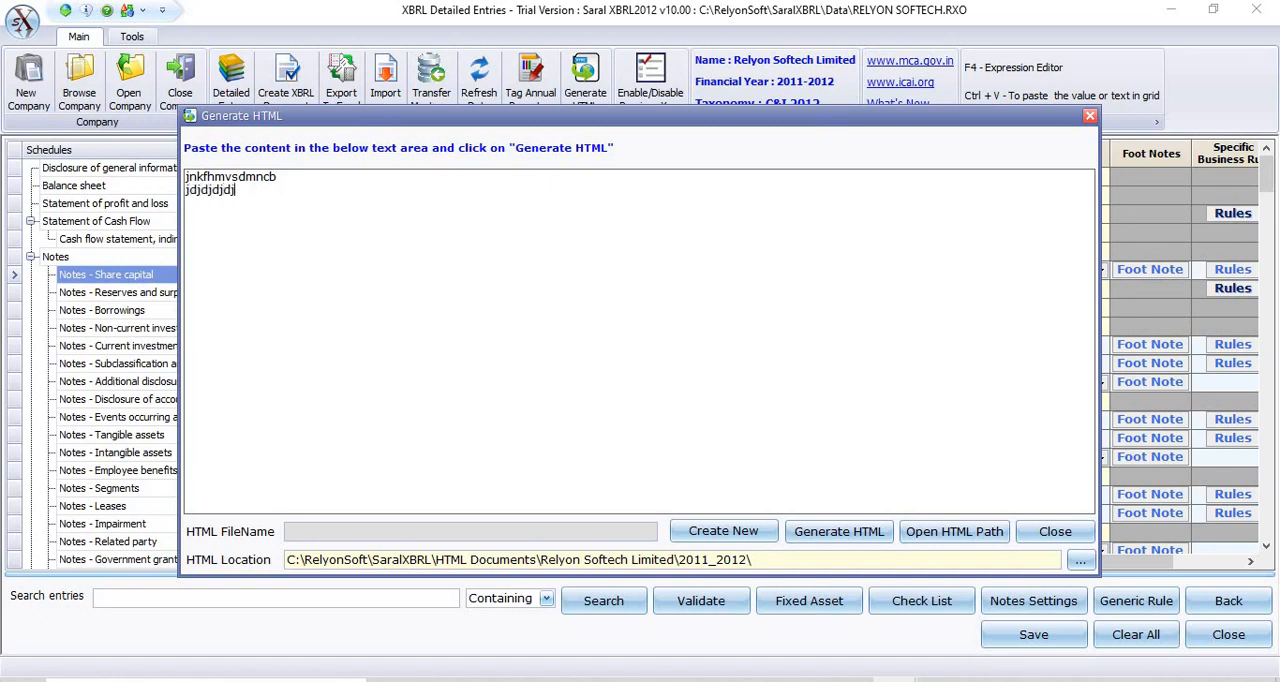
key(Return)
text(hfjfjfj)
Name the HTML file demo999, generate it and close the Generate HTML window.
click(565, 533)
text(demo999)
click(836, 533)
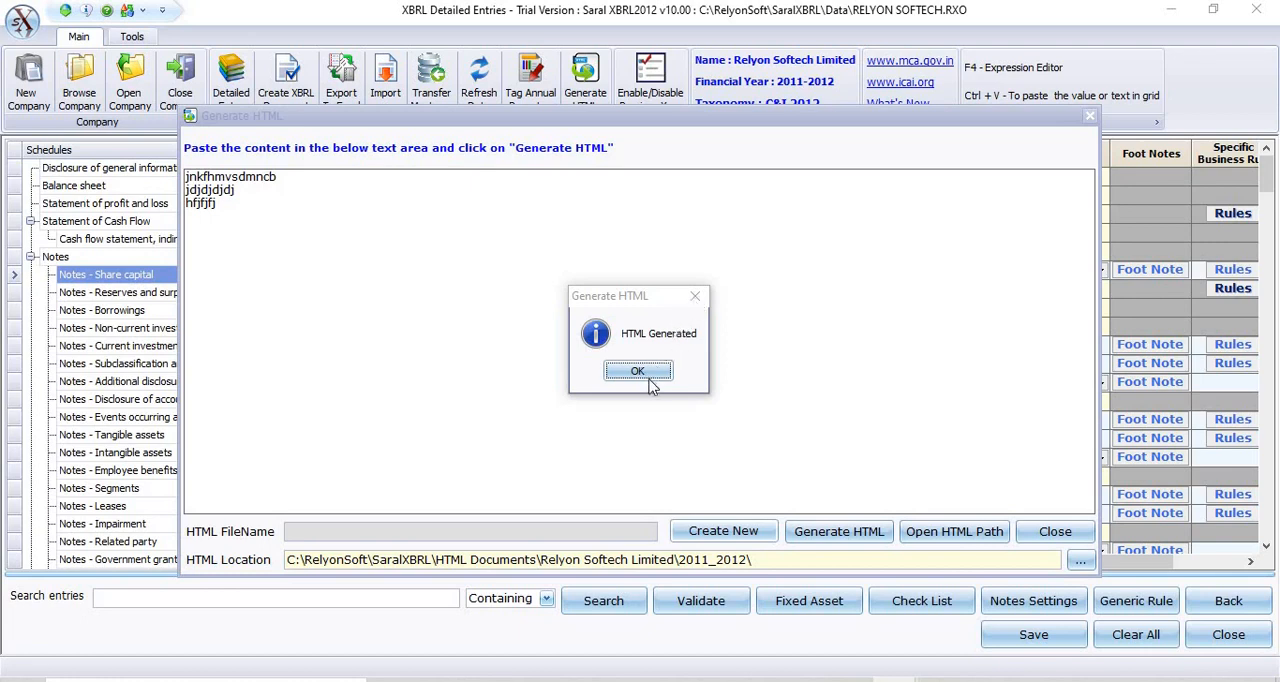
key(Return)
click(1055, 531)
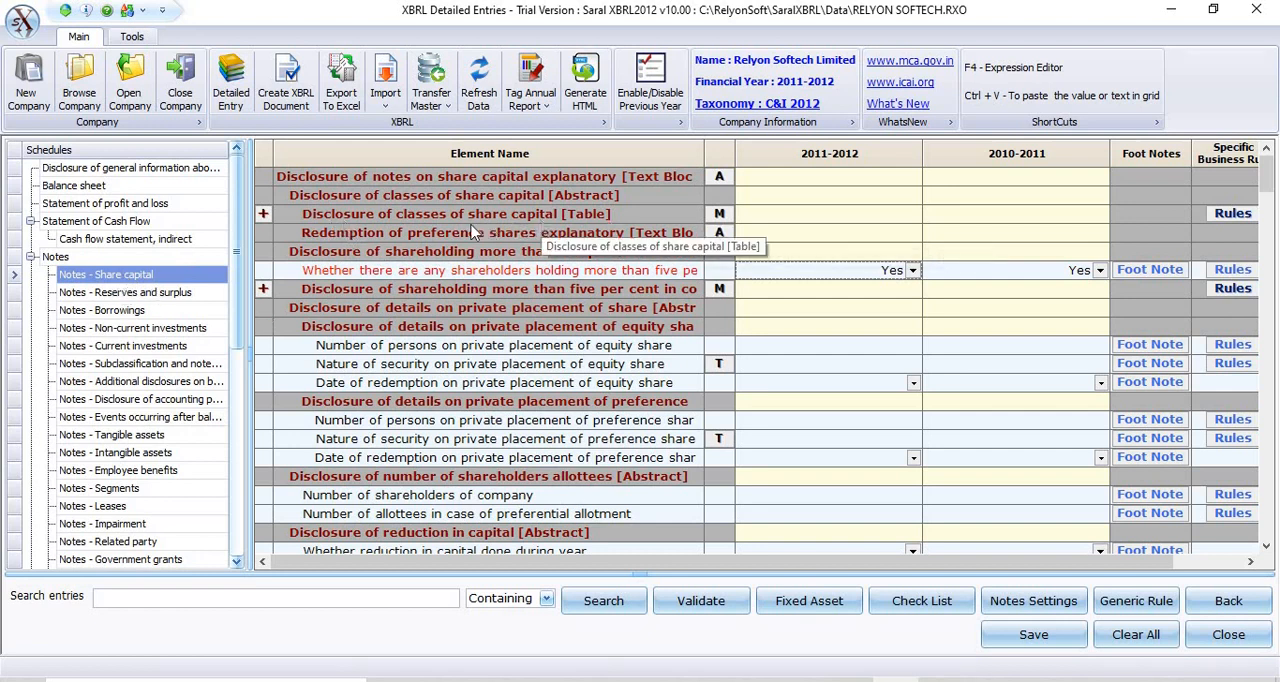
Expand and collapse the Disclosure of classes of share capital table, and open its multi-column entry at Type of share in column 3.
click(262, 214)
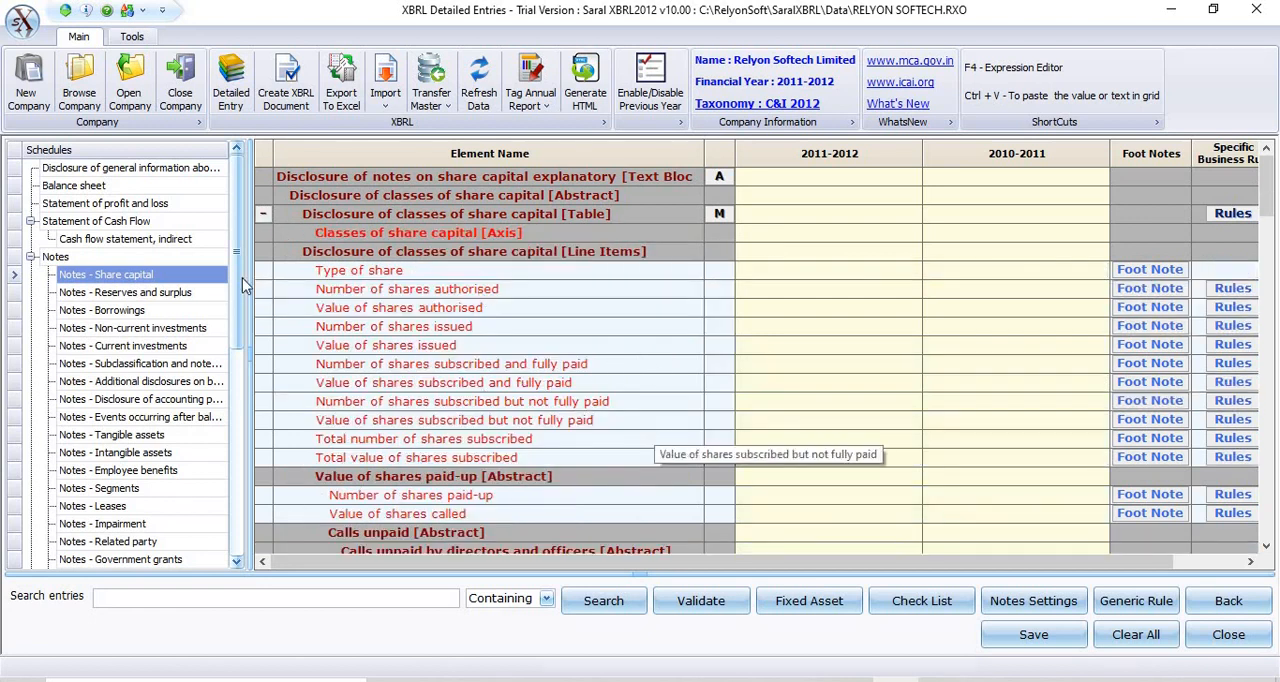
click(262, 214)
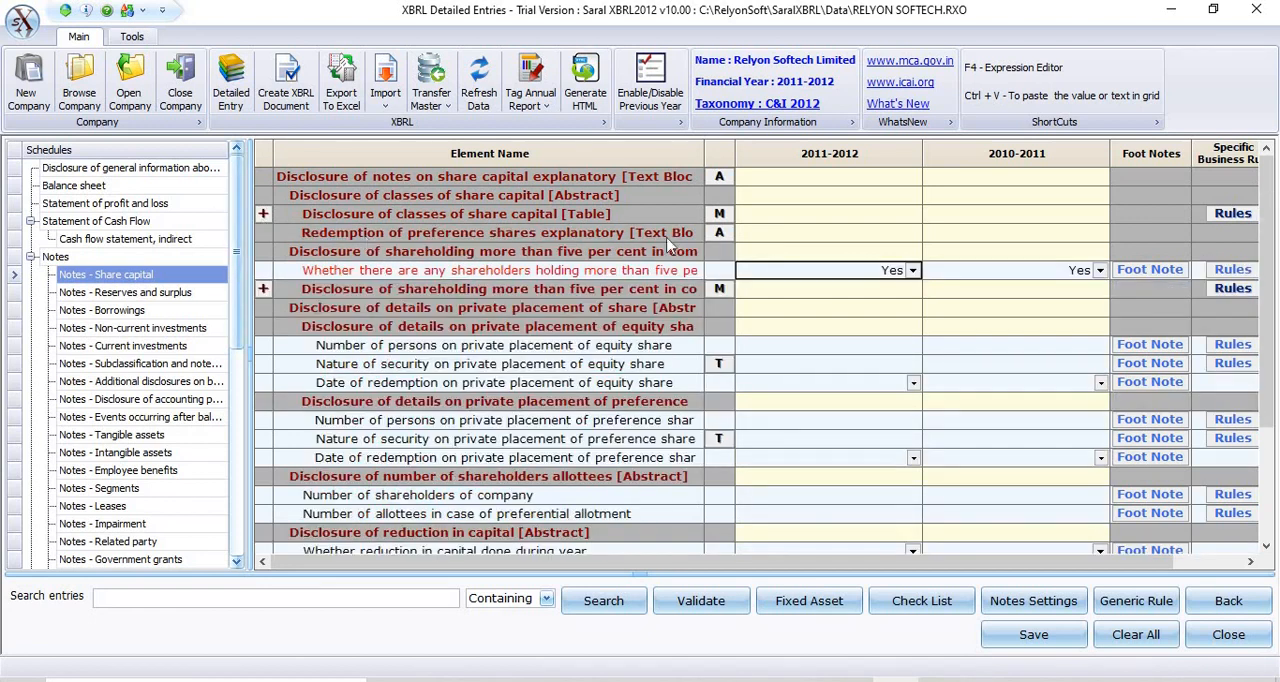
click(720, 214)
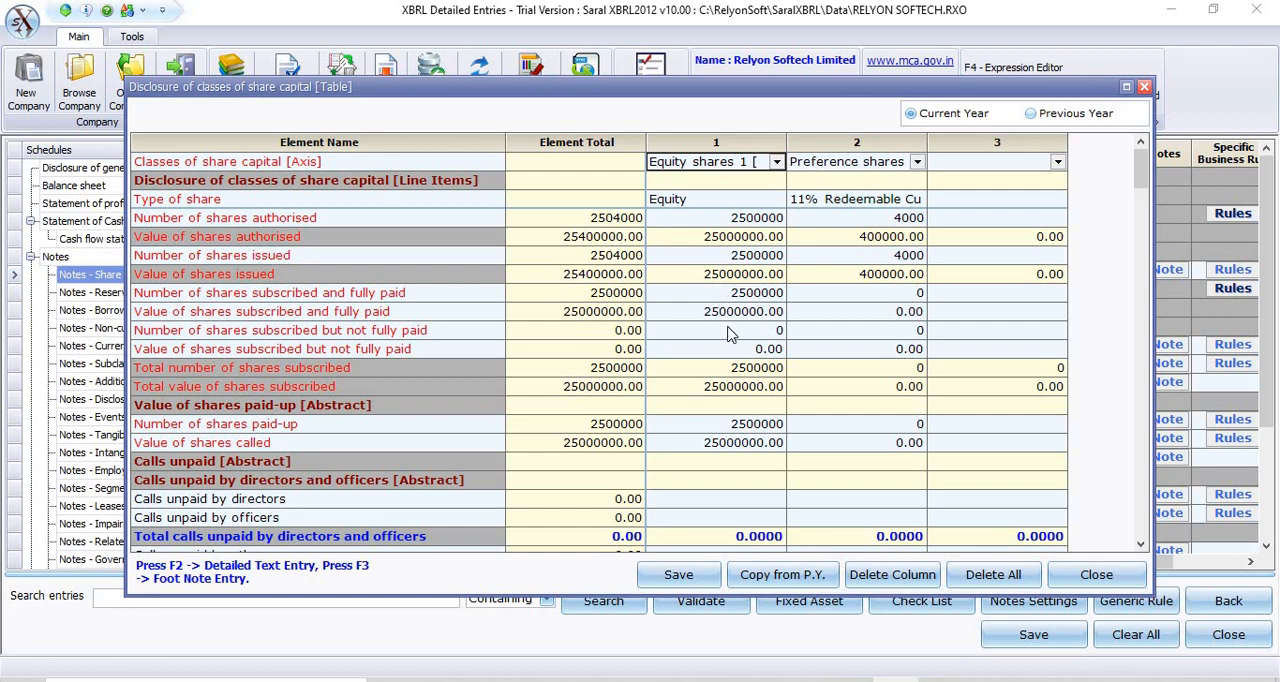
click(1005, 204)
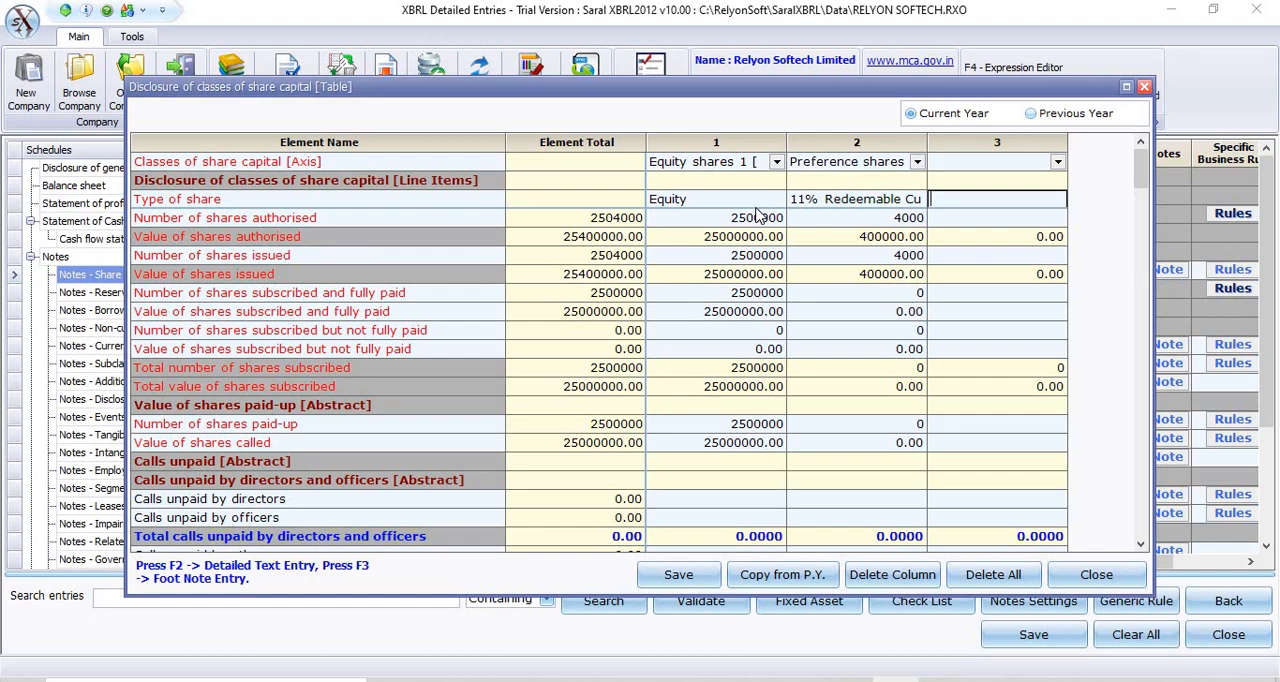
Browse the share capital members available for column 1, and view the table's previous-year entries before closing it.
click(776, 162)
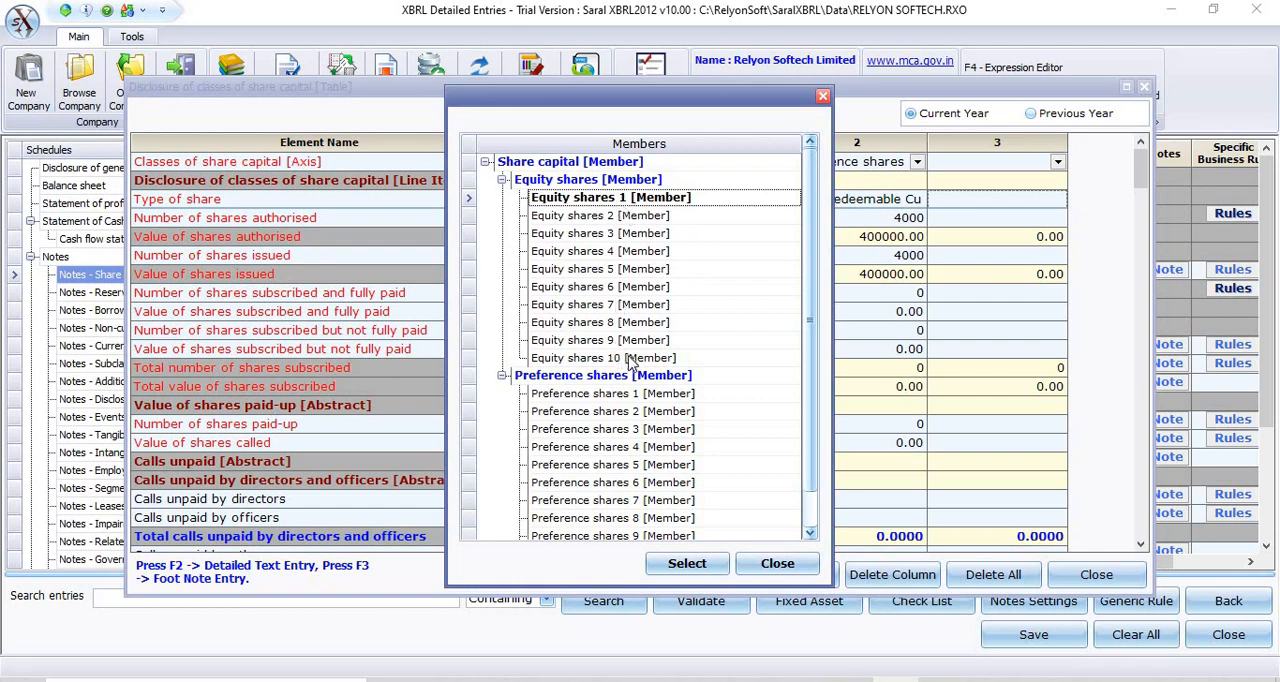
click(811, 530)
click(777, 563)
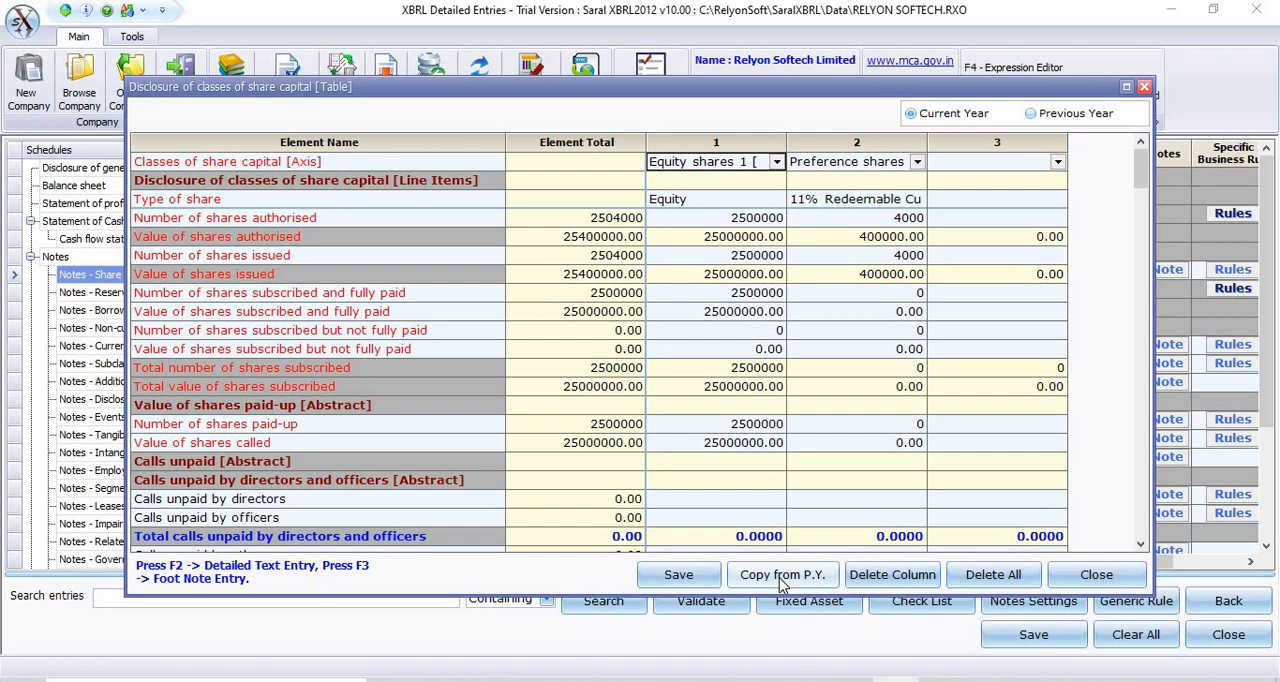
click(1031, 114)
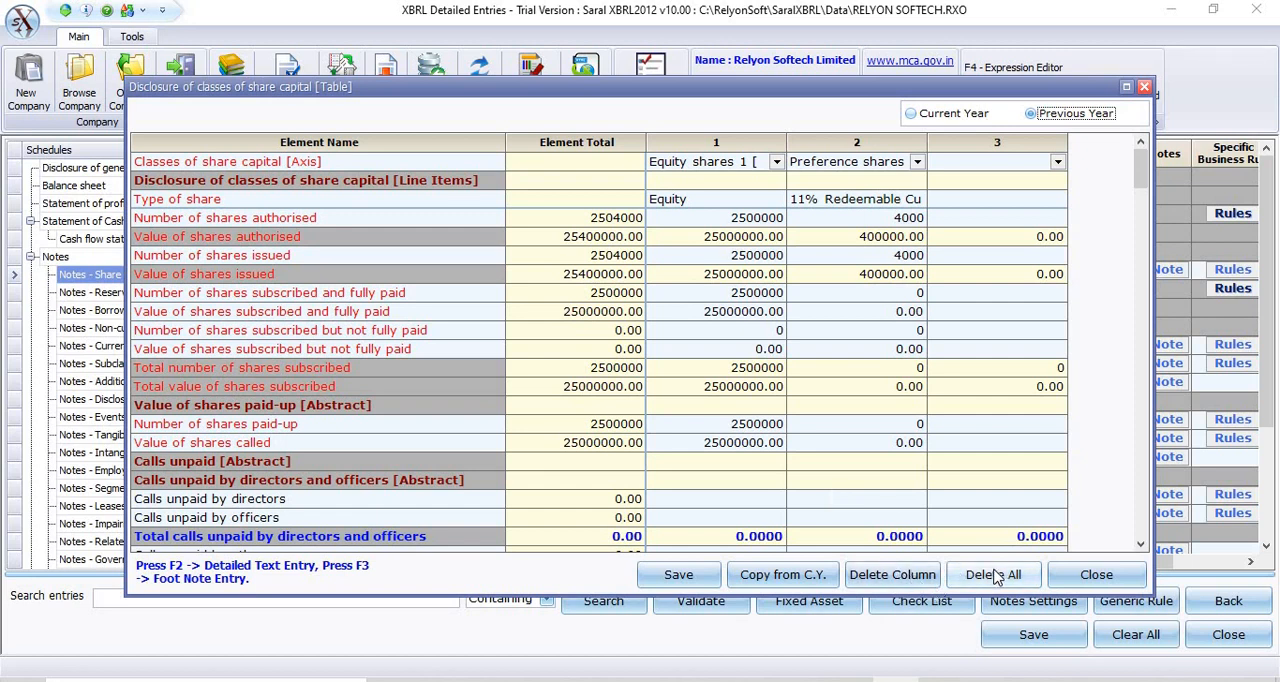
click(1120, 586)
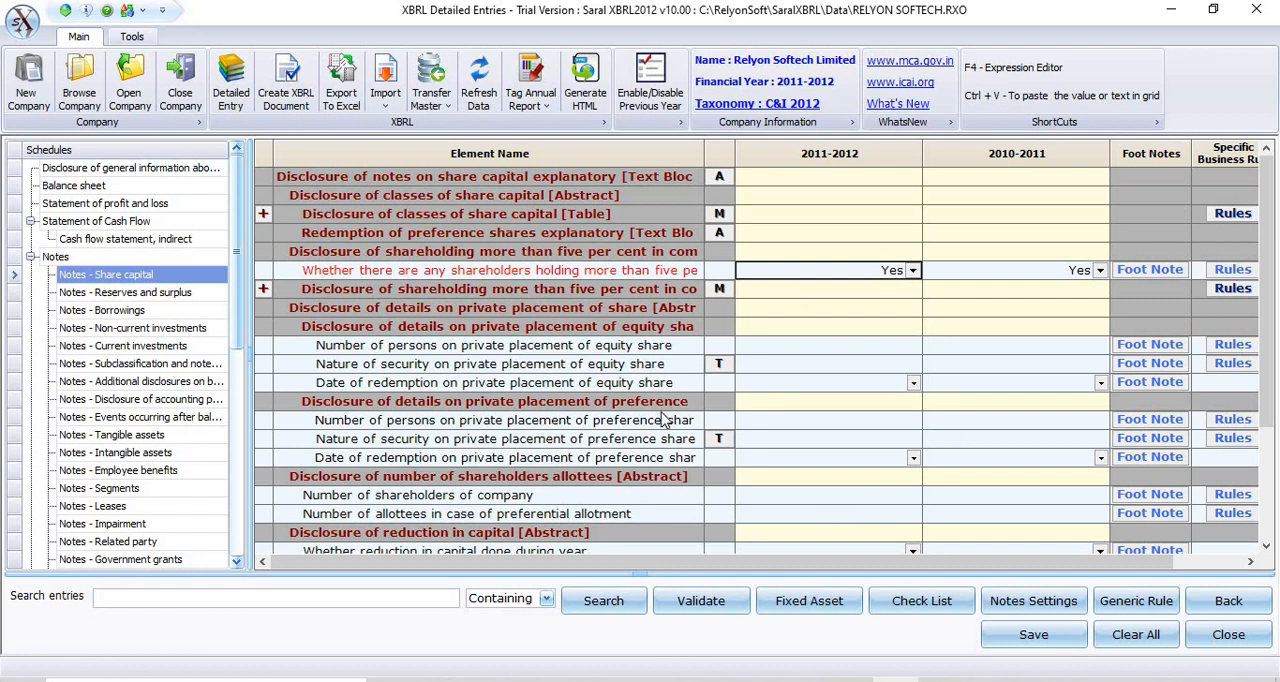
View the notes schedules for Reserves and surplus, Current investments, Tangible assets and Intangible assets.
click(116, 282)
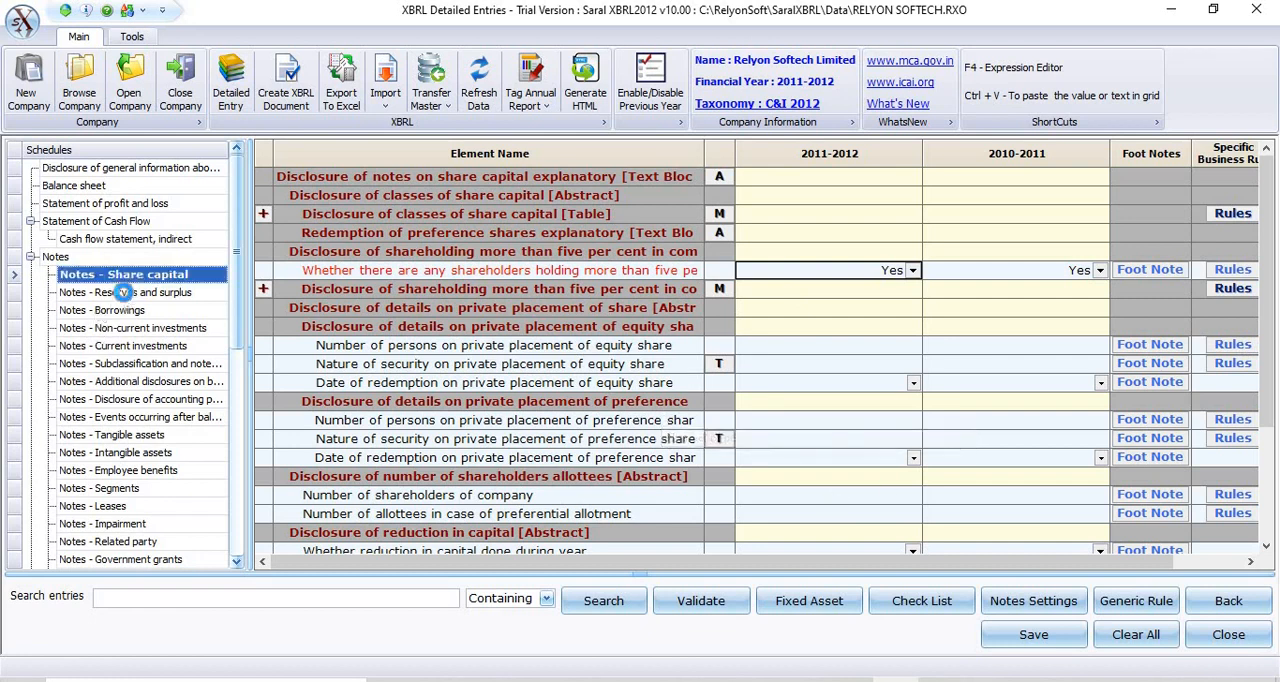
click(122, 292)
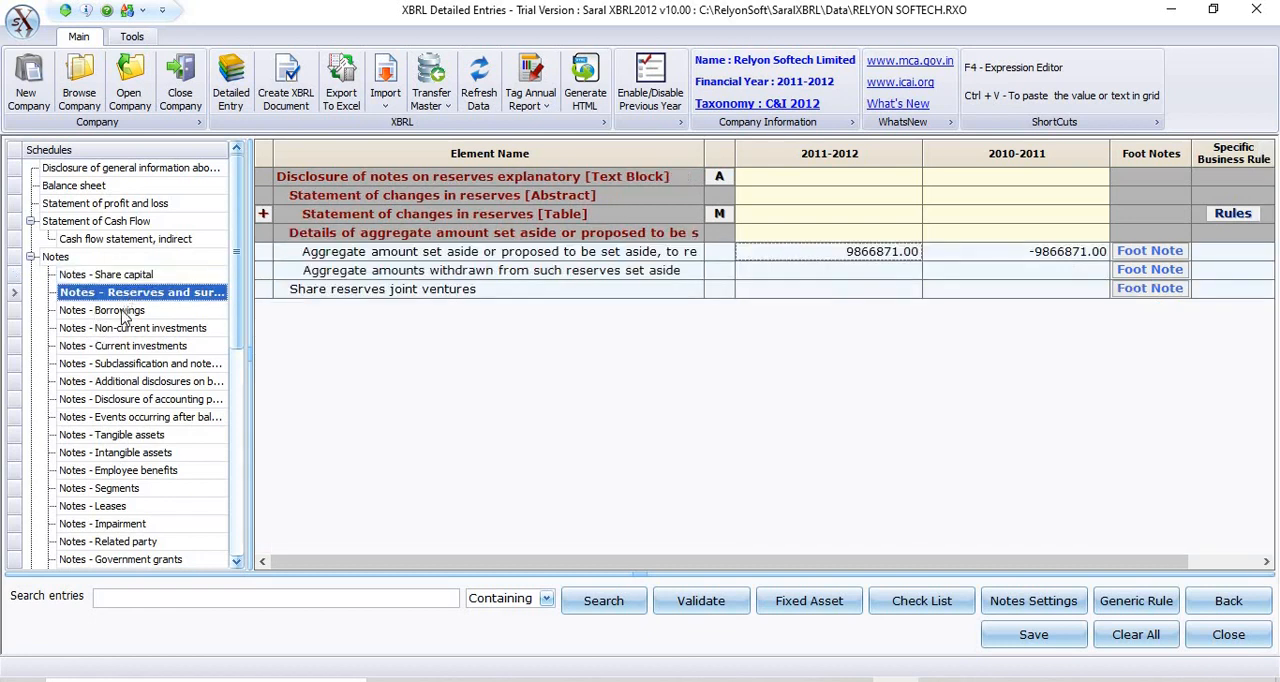
click(116, 345)
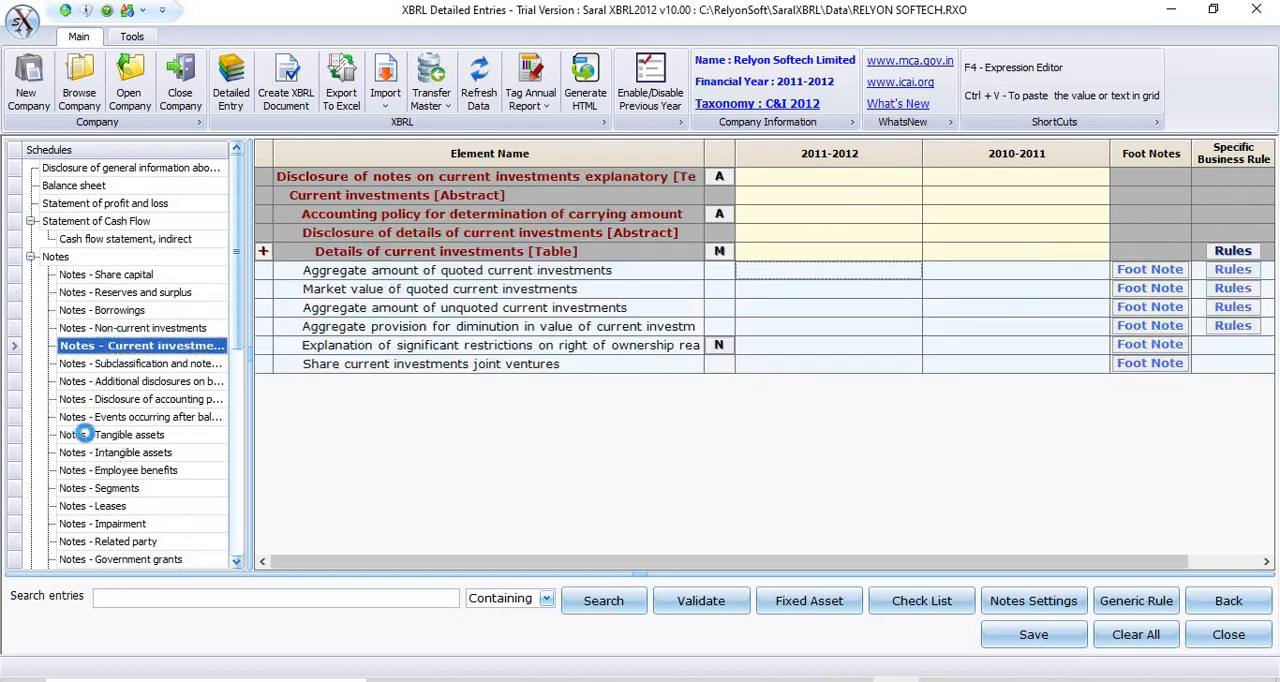
click(86, 436)
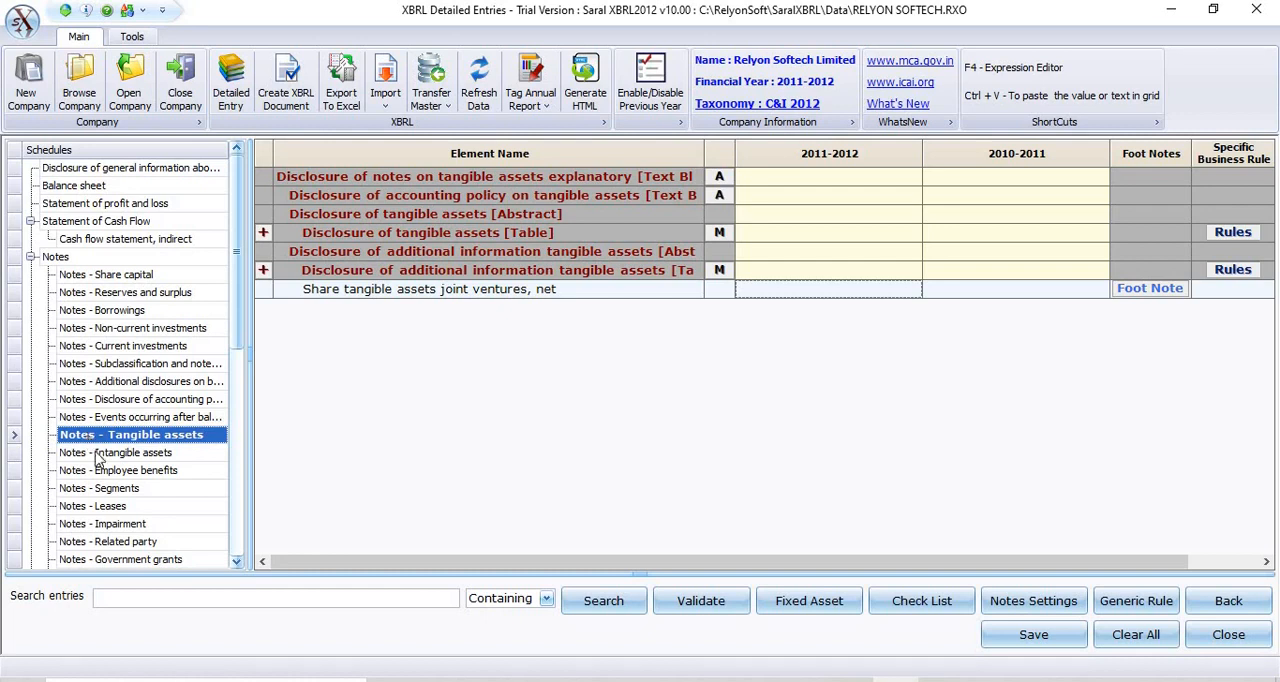
click(95, 453)
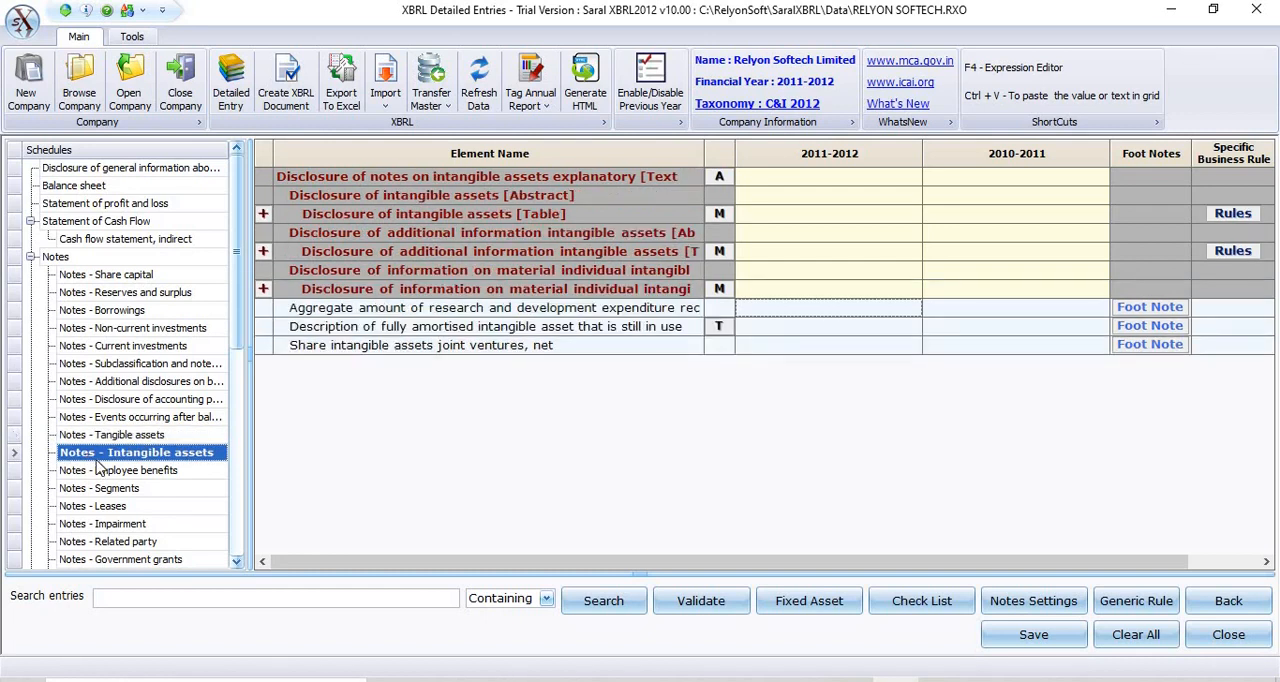
Open the Fixed Asset entry, review the current-year tangible asset columns through Impairment, then save and close it.
click(797, 605)
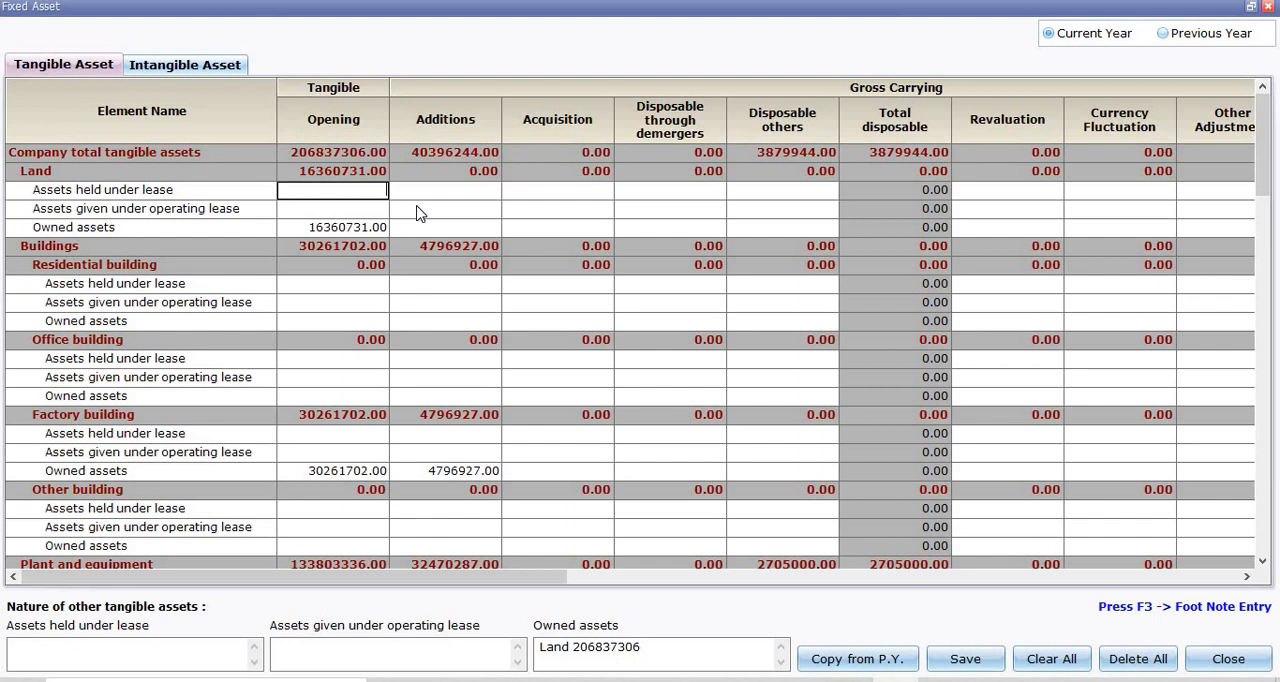
key(Right)
key(Right)
key(Right)
key(Right)
key(Right)
key(Right)
key(Right)
key(Right)
key(Right)
key(Right)
key(Right)
key(Right)
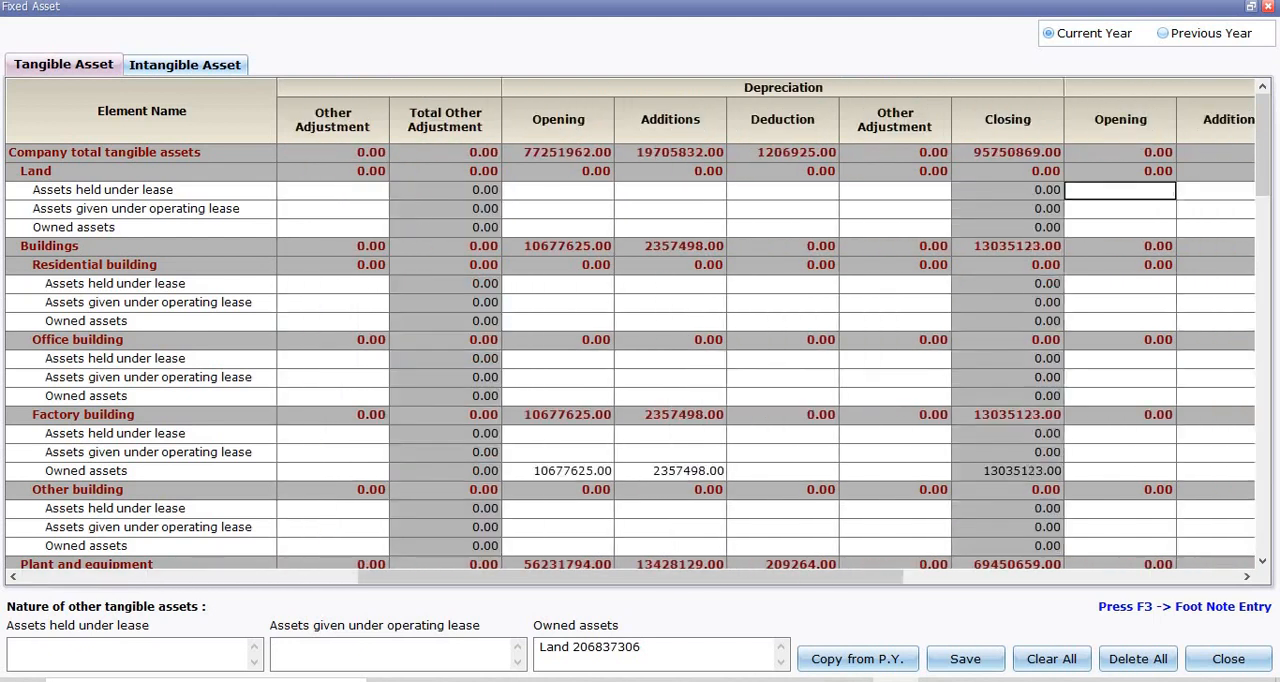
key(Right)
key(Right)
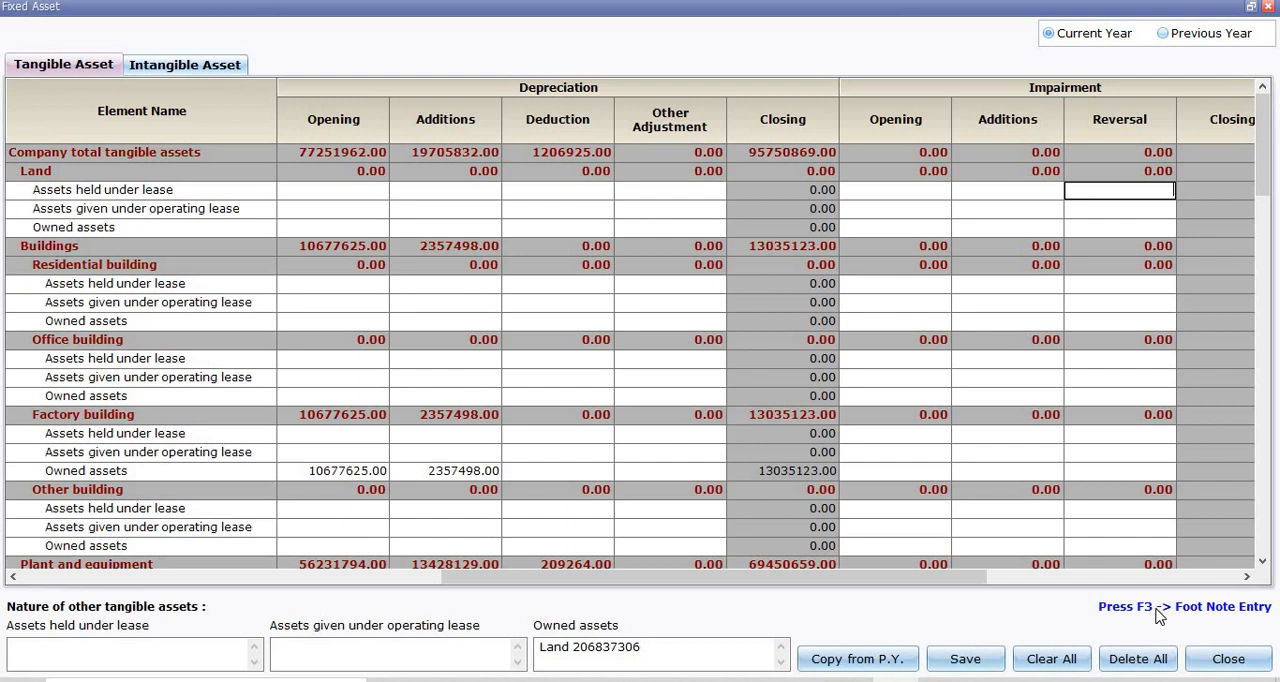
click(949, 668)
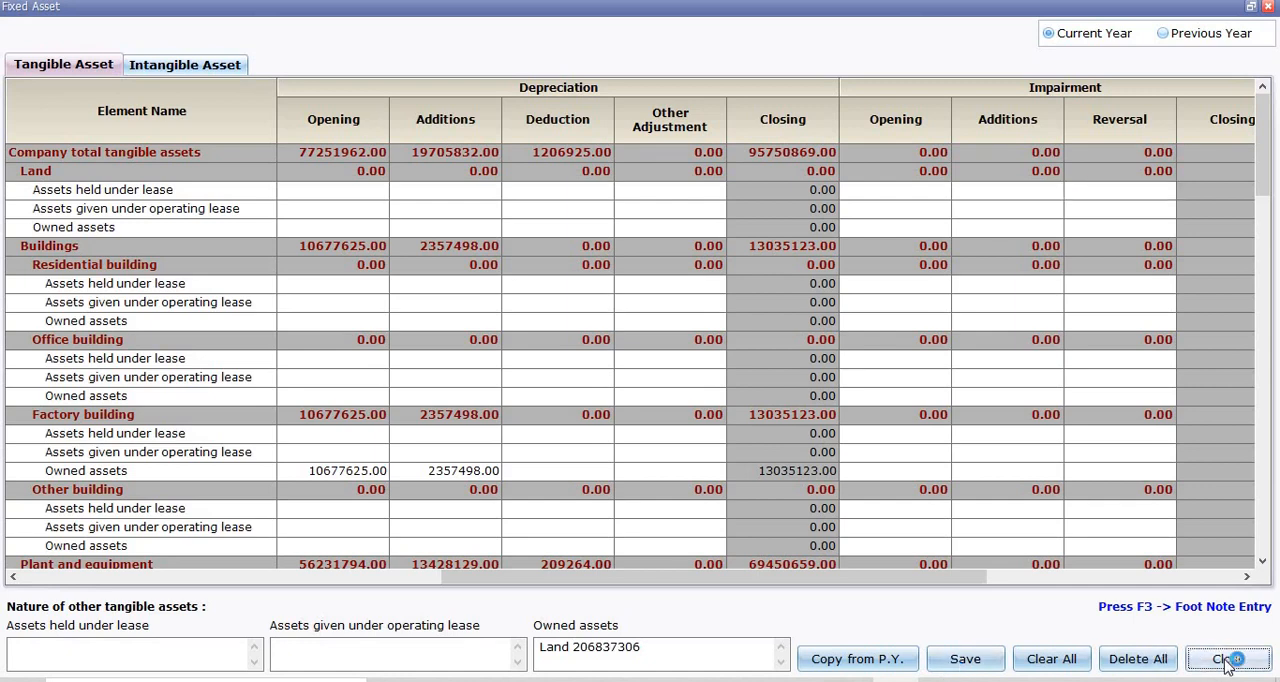
click(1228, 659)
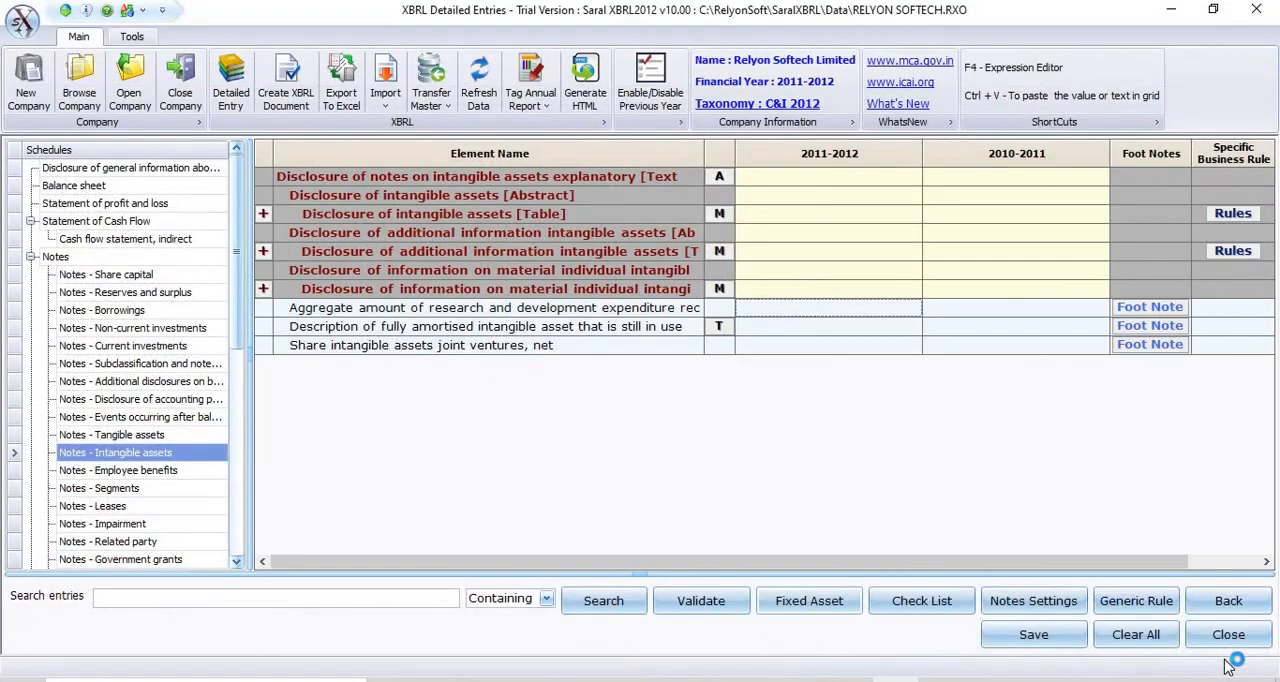
Open the Disclosure of tangible assets table from Notes - Tangible assets, view the intangible asset entries and close it.
click(805, 603)
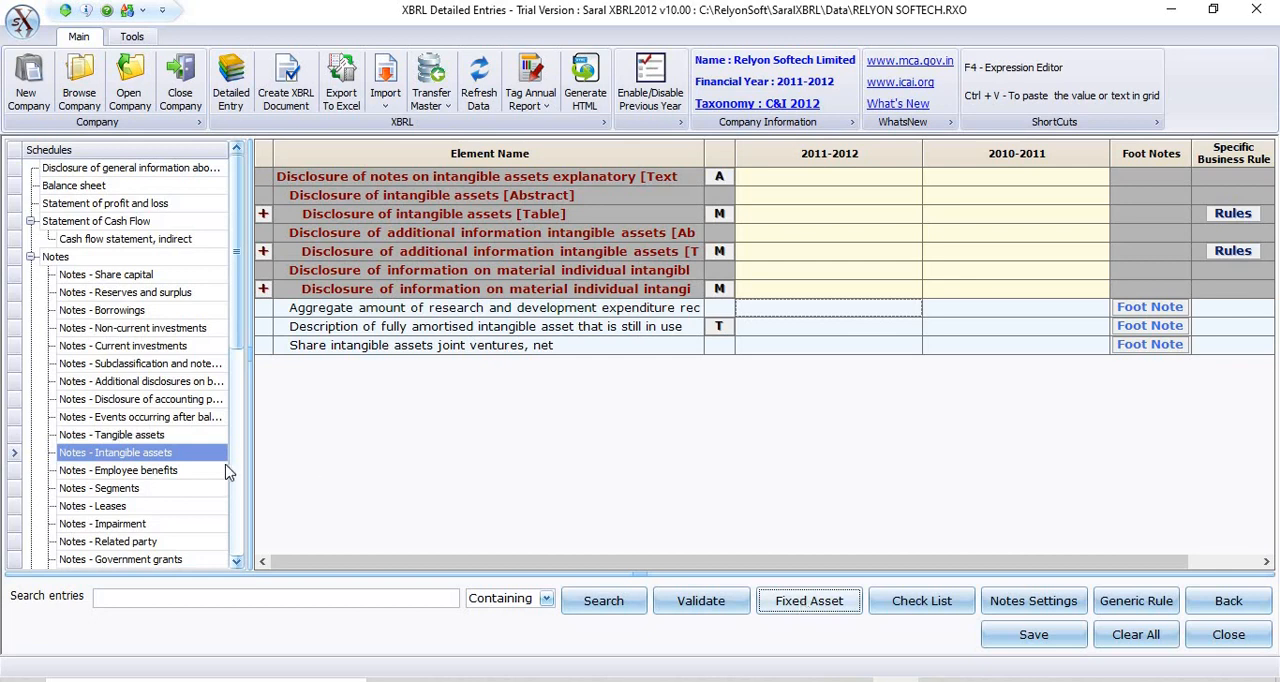
click(159, 438)
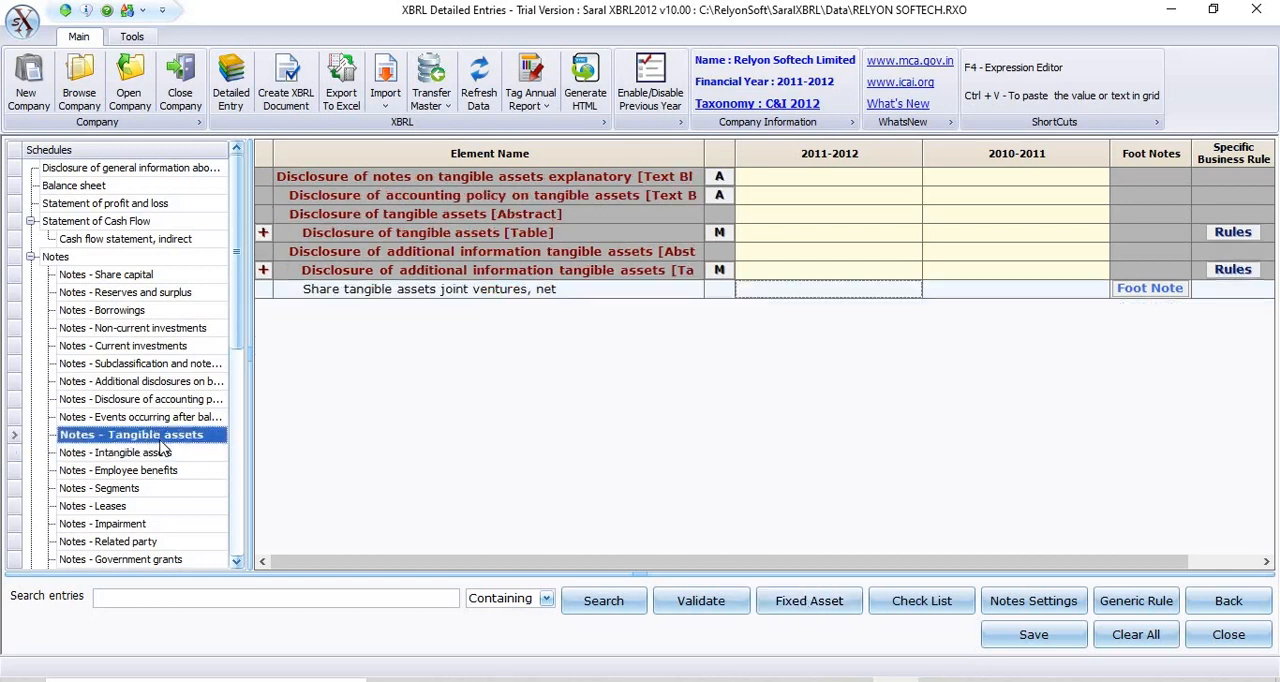
click(720, 234)
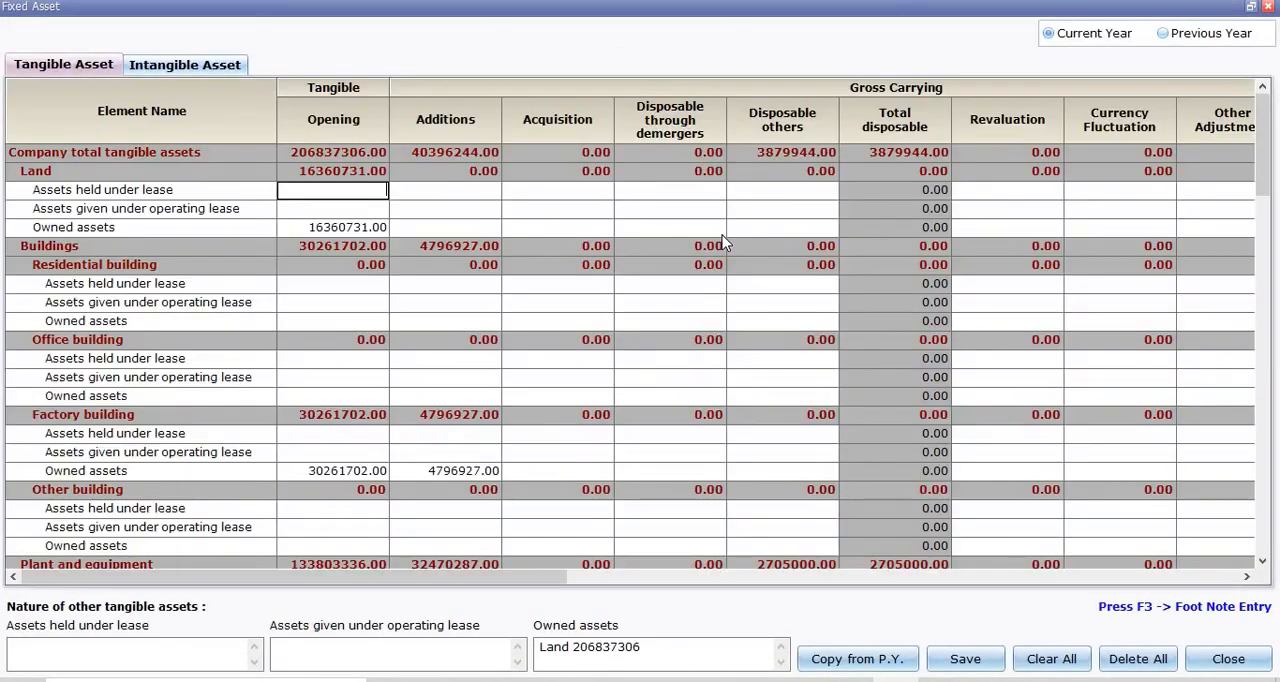
click(205, 67)
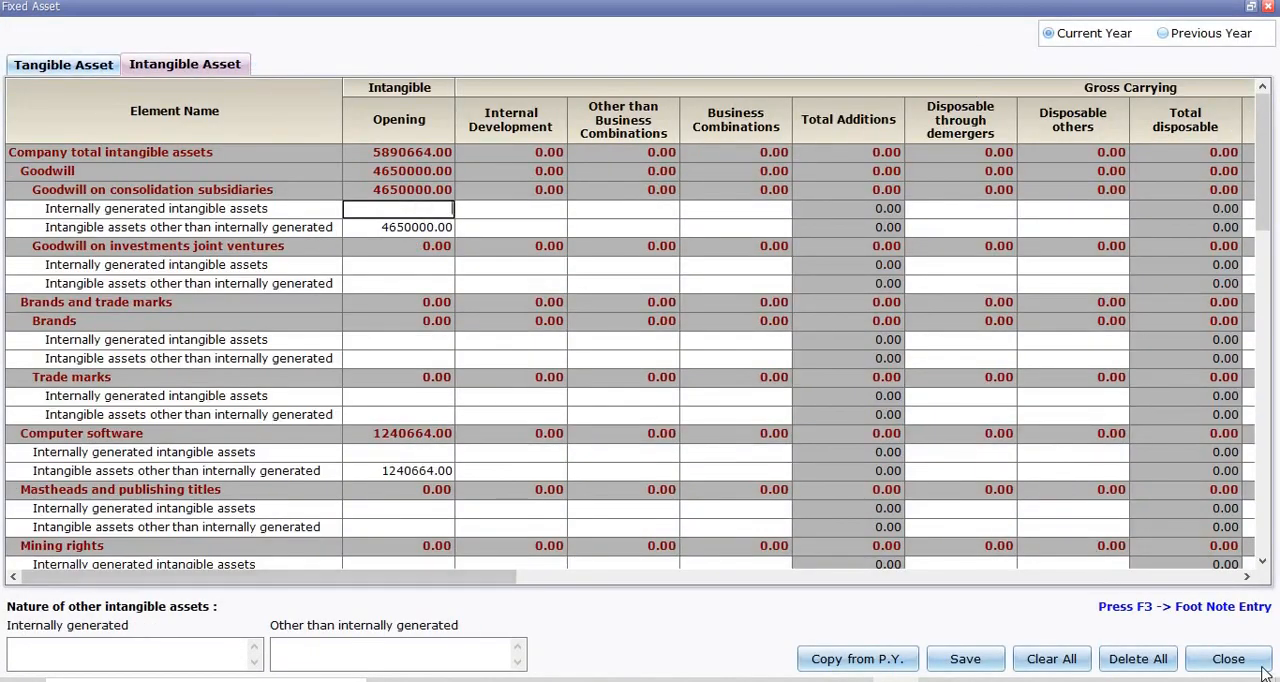
click(1228, 660)
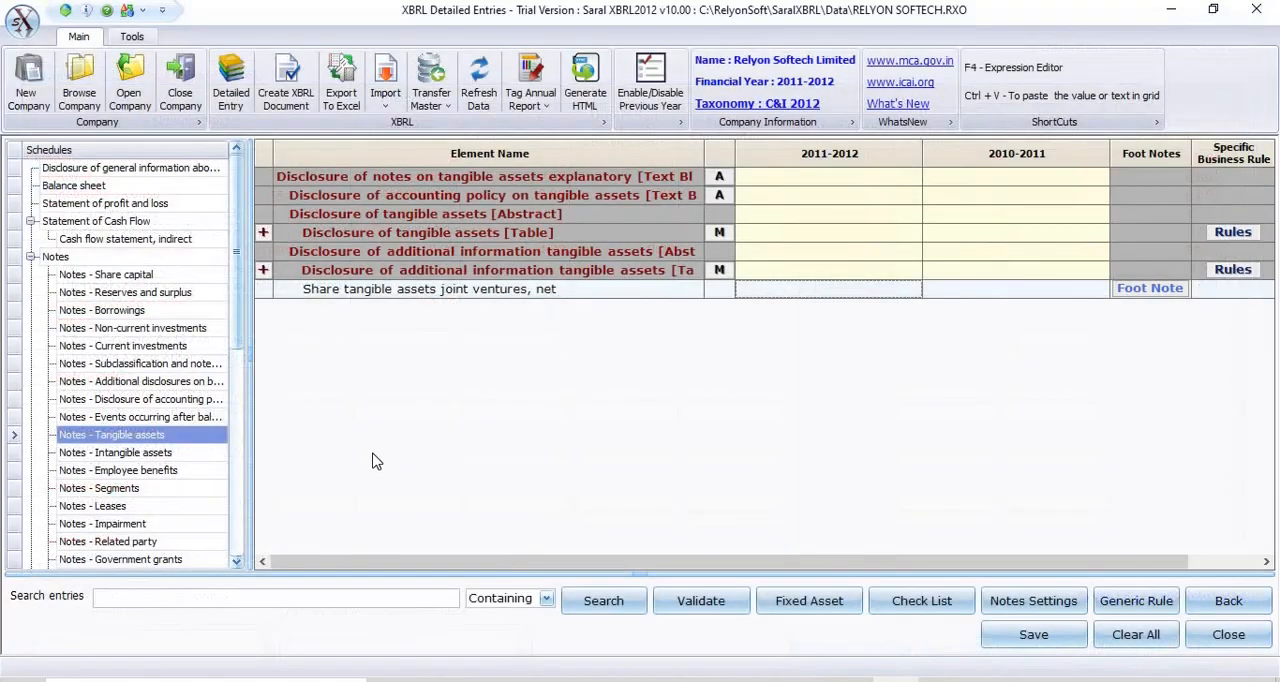
Open the Auditors report schedule under Disclosures.
click(240, 450)
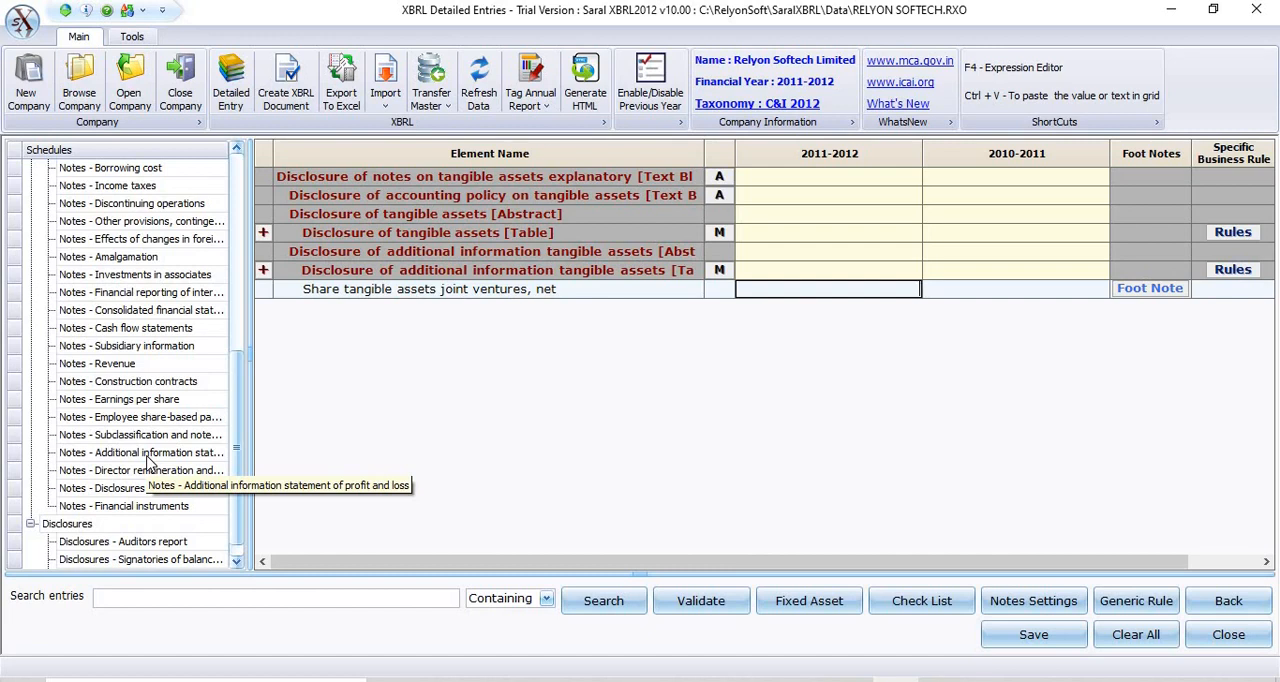
click(150, 524)
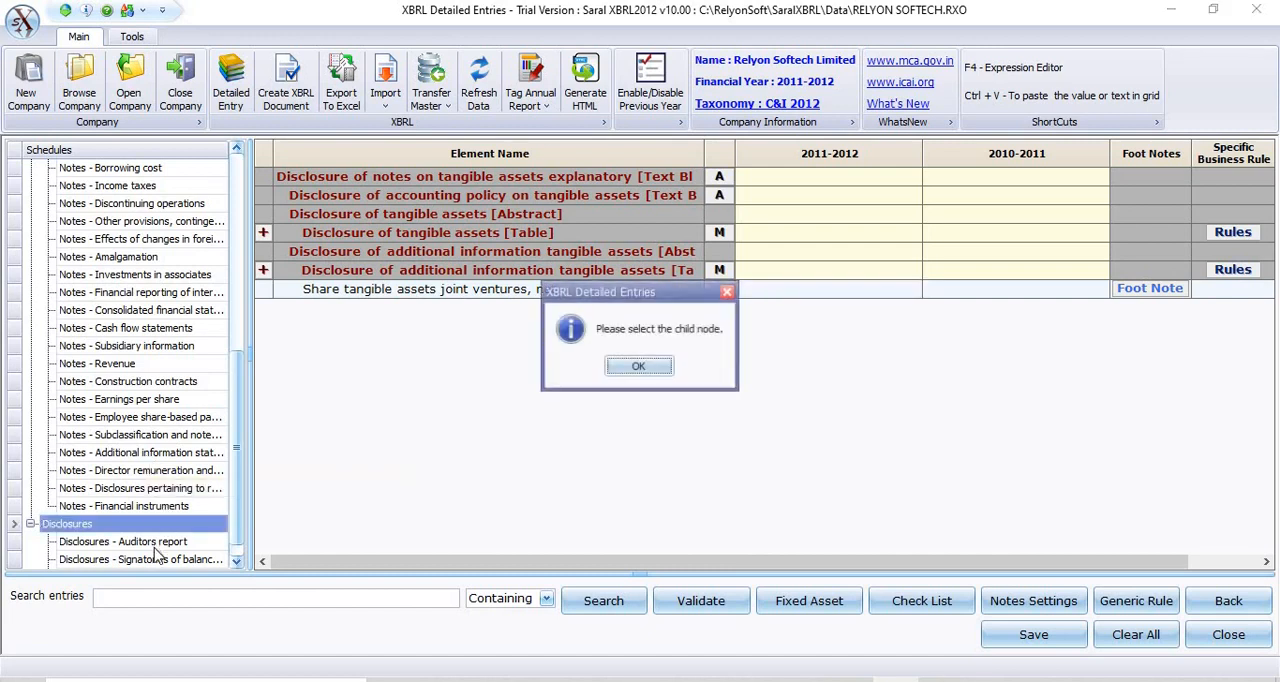
click(638, 366)
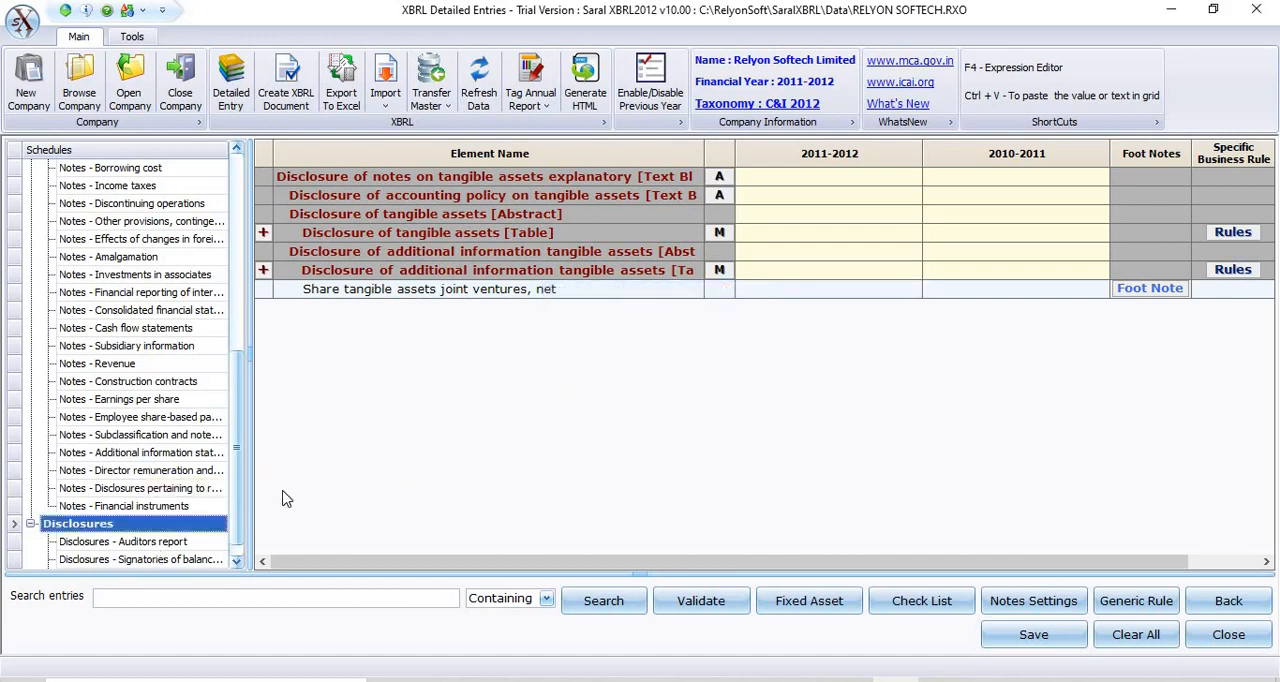
click(172, 541)
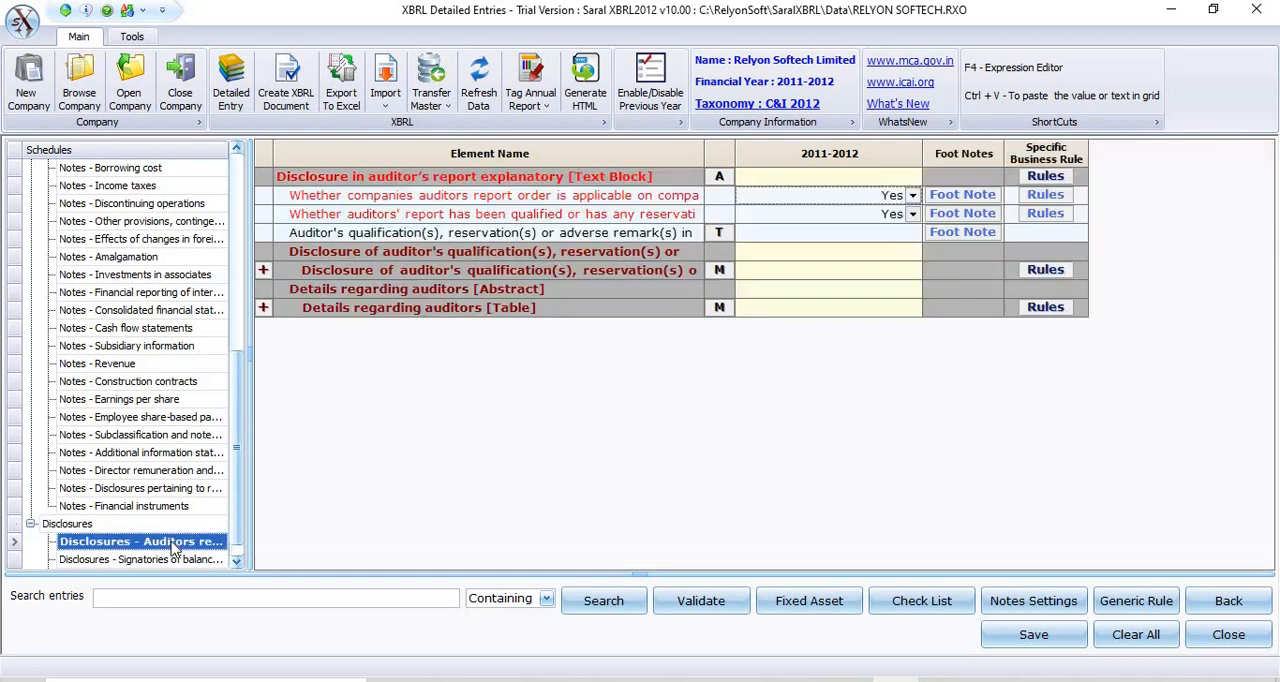
View the attached auditors' report and its Text Entry mode, and close the attachment without saving.
click(719, 177)
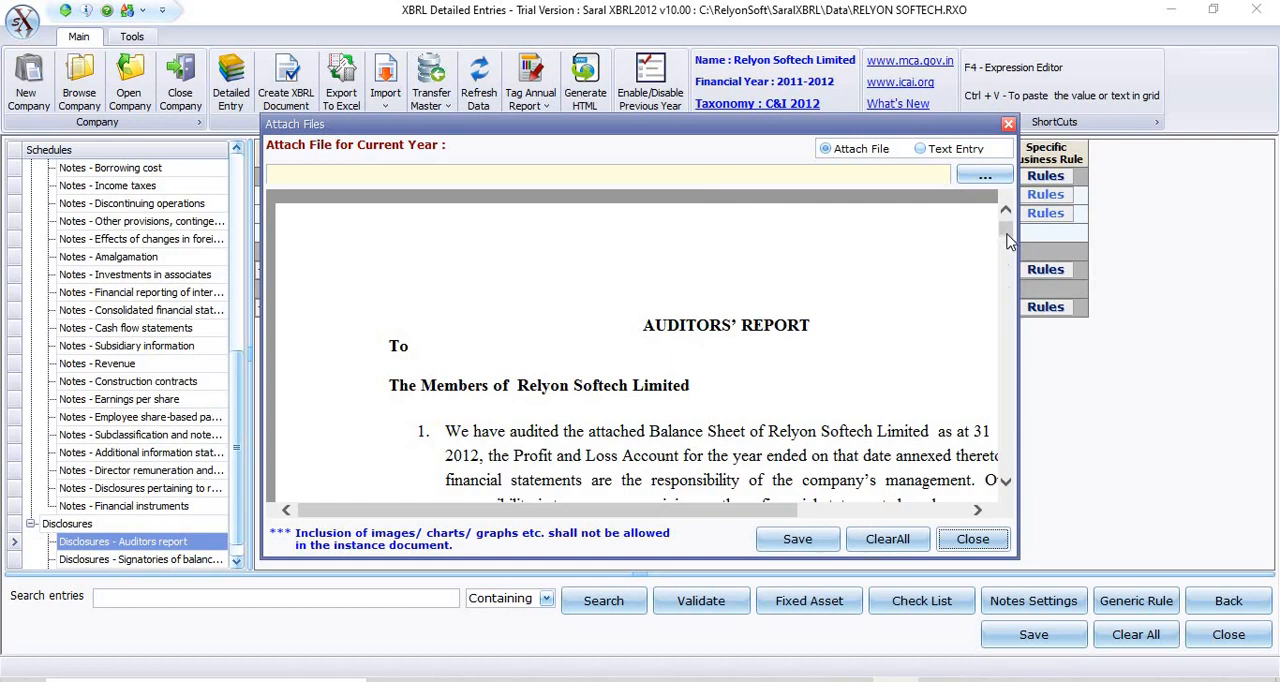
drag(1008, 241, 980, 202)
click(920, 149)
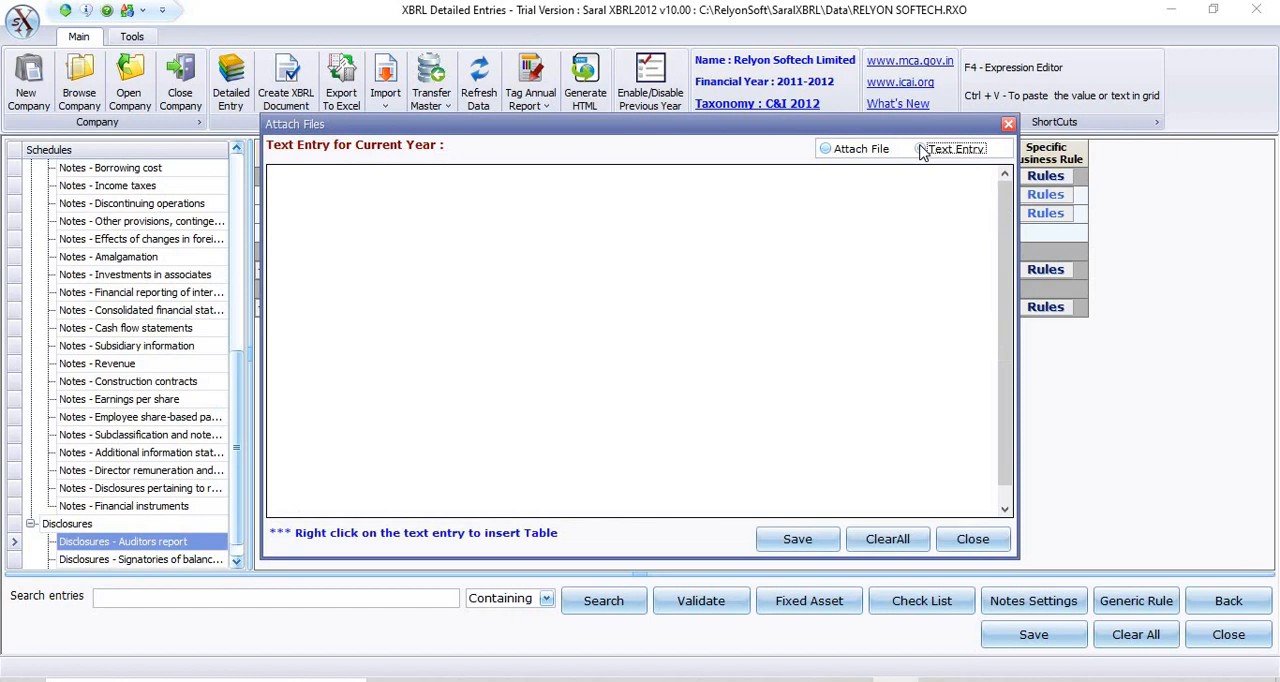
click(625, 214)
click(972, 539)
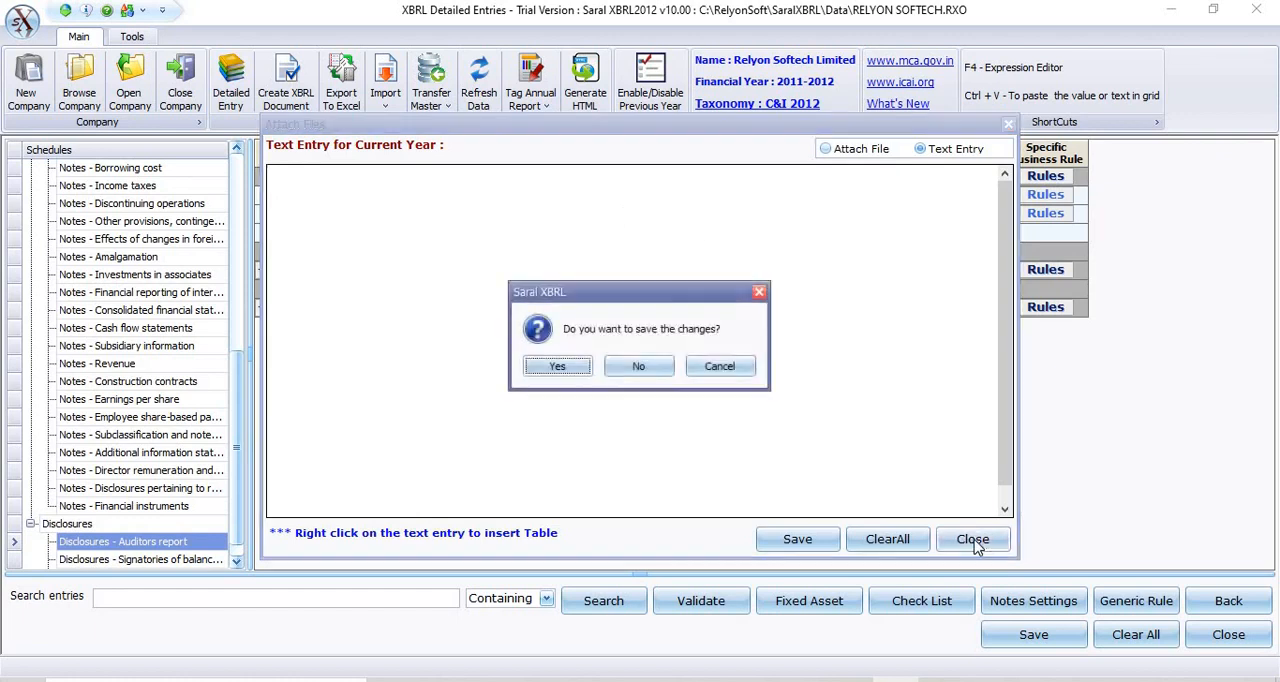
click(631, 370)
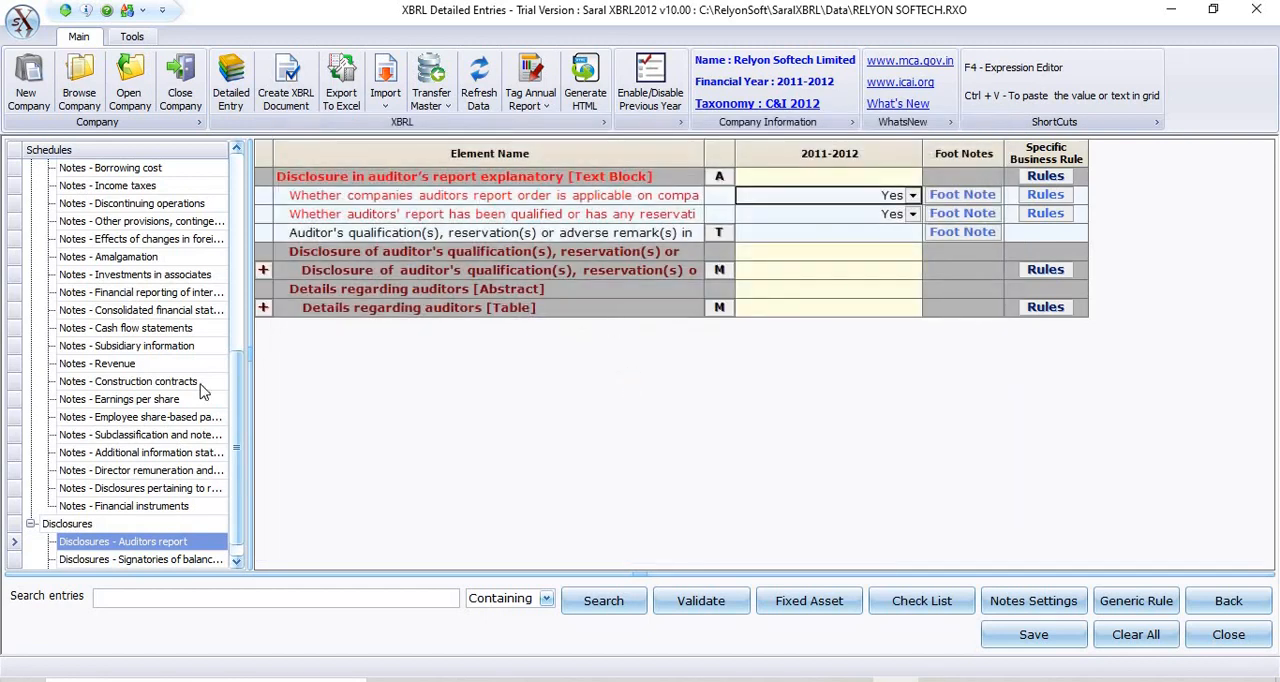
Open the Signatories of balance sheet disclosure, view the fields of the manager signing table and close the table.
click(166, 563)
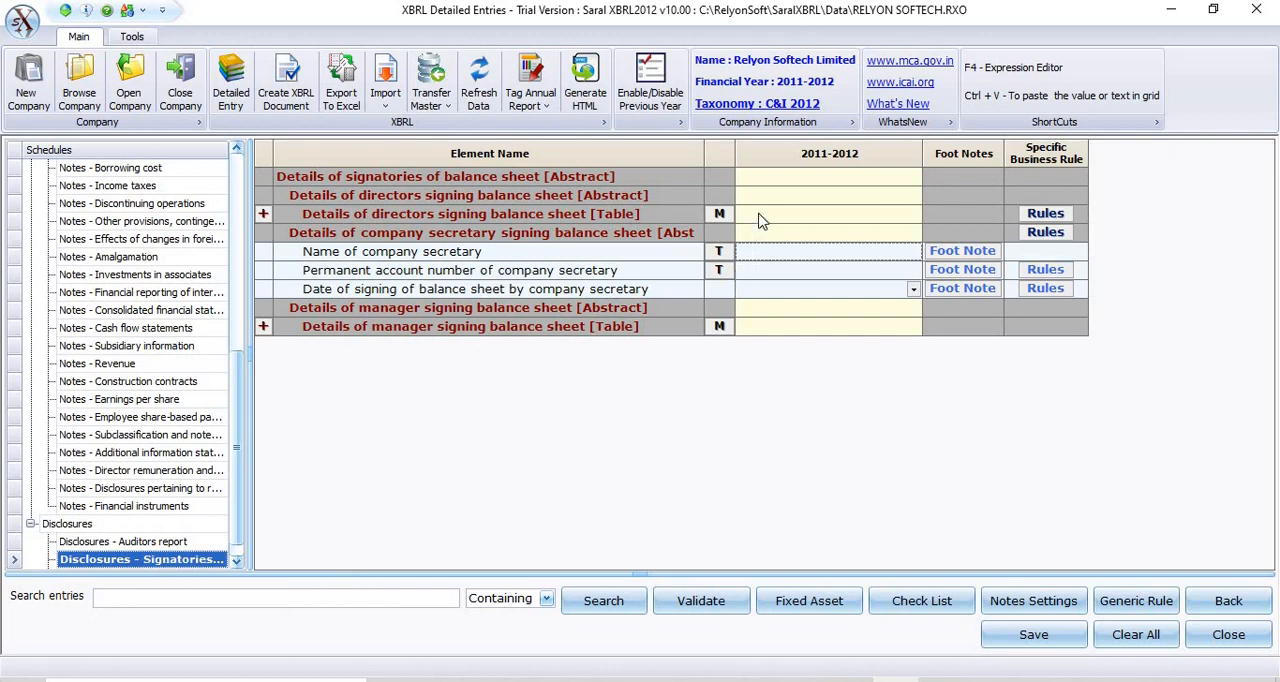
click(716, 326)
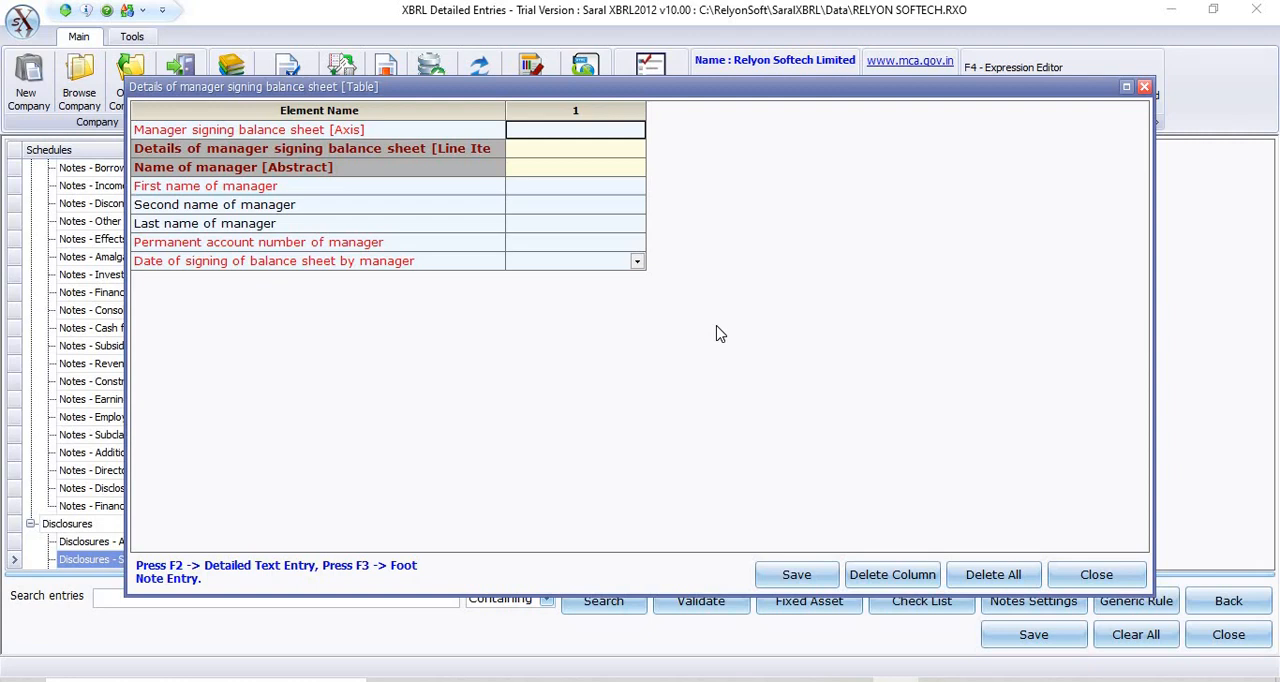
click(607, 244)
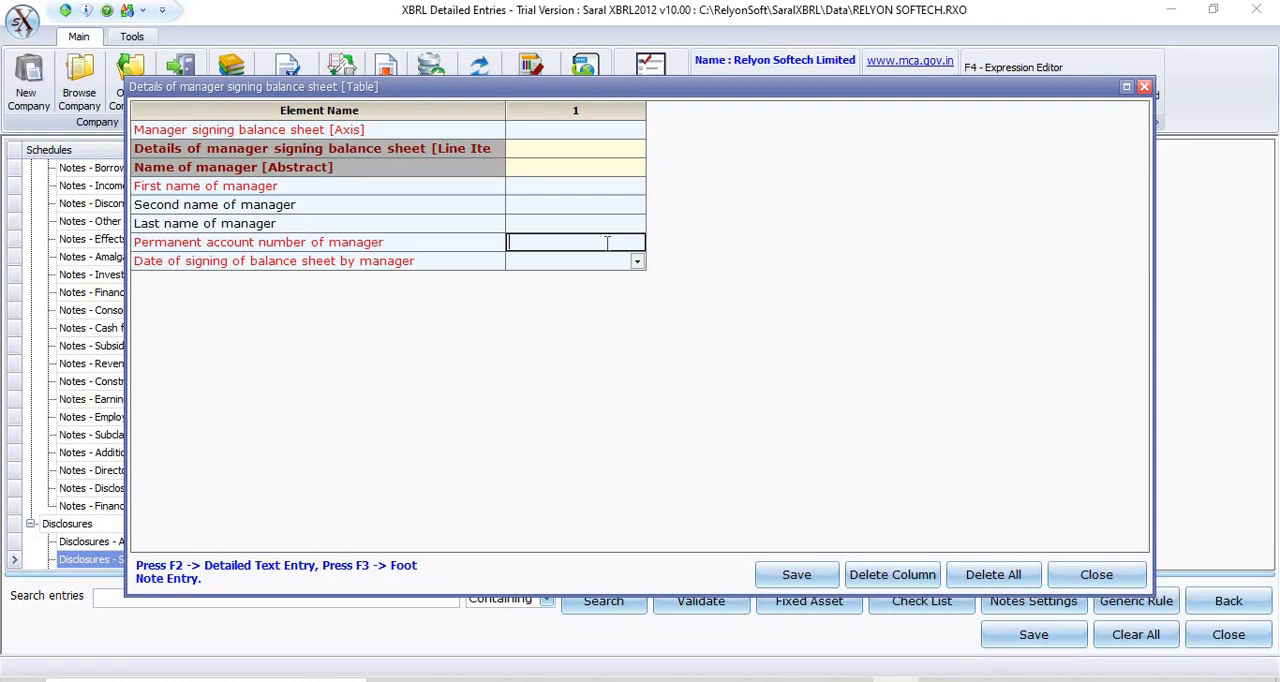
click(1110, 578)
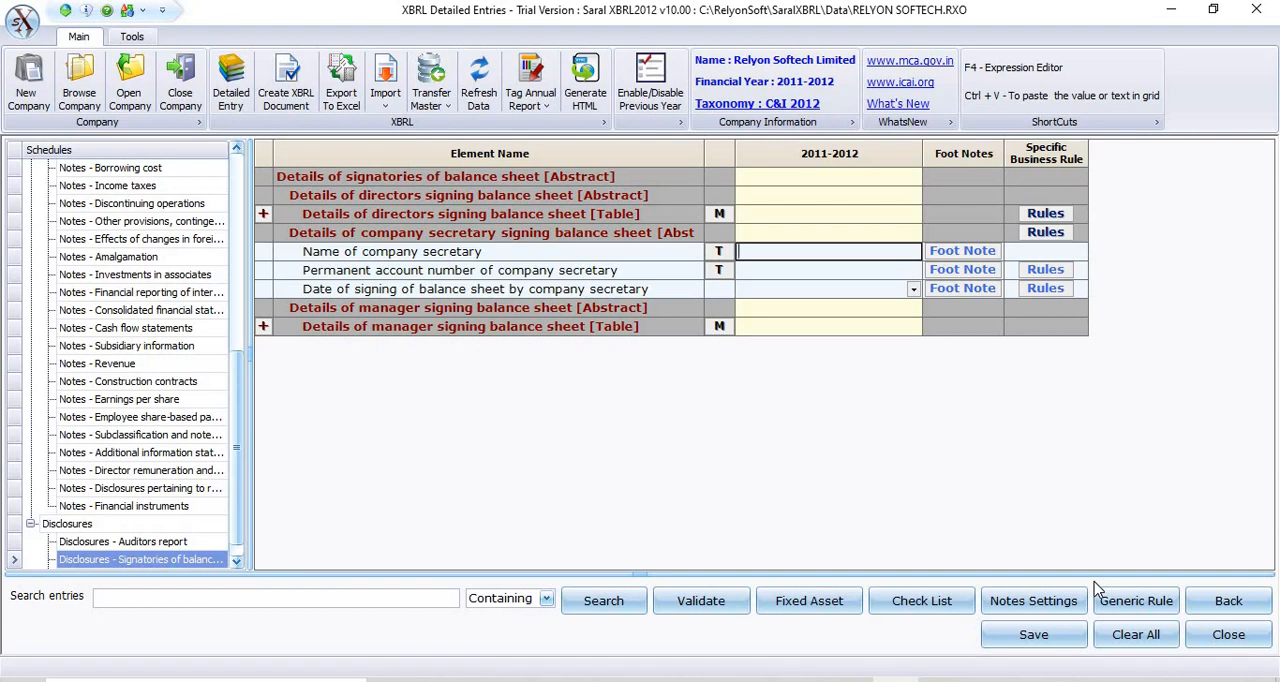
Export the structure only of all schedules to an Excel file named demo123, and dismiss the Excel start-up window.
click(340, 100)
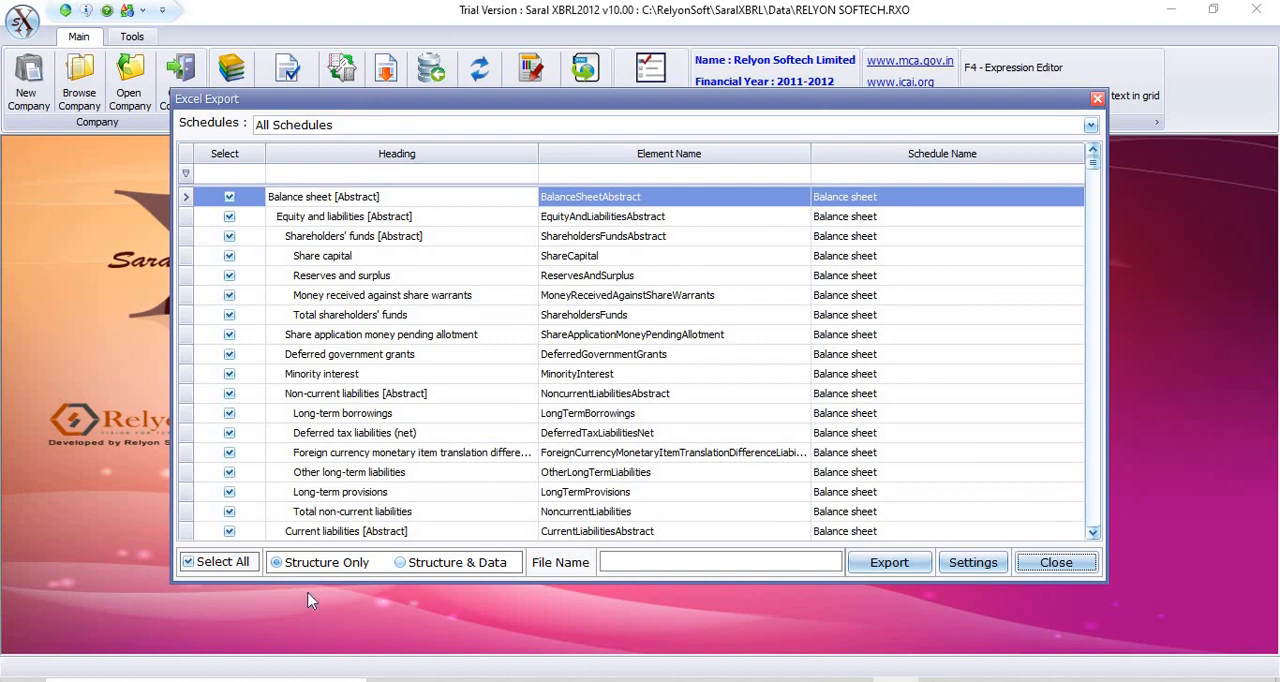
click(903, 566)
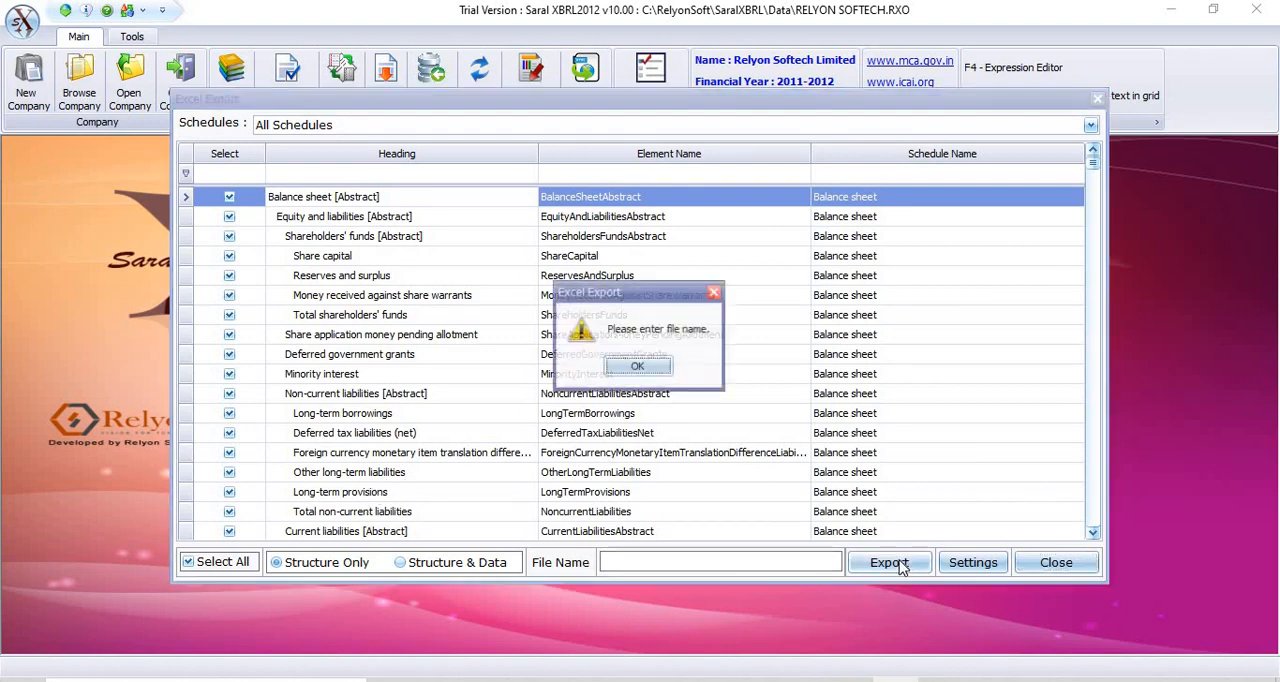
click(657, 367)
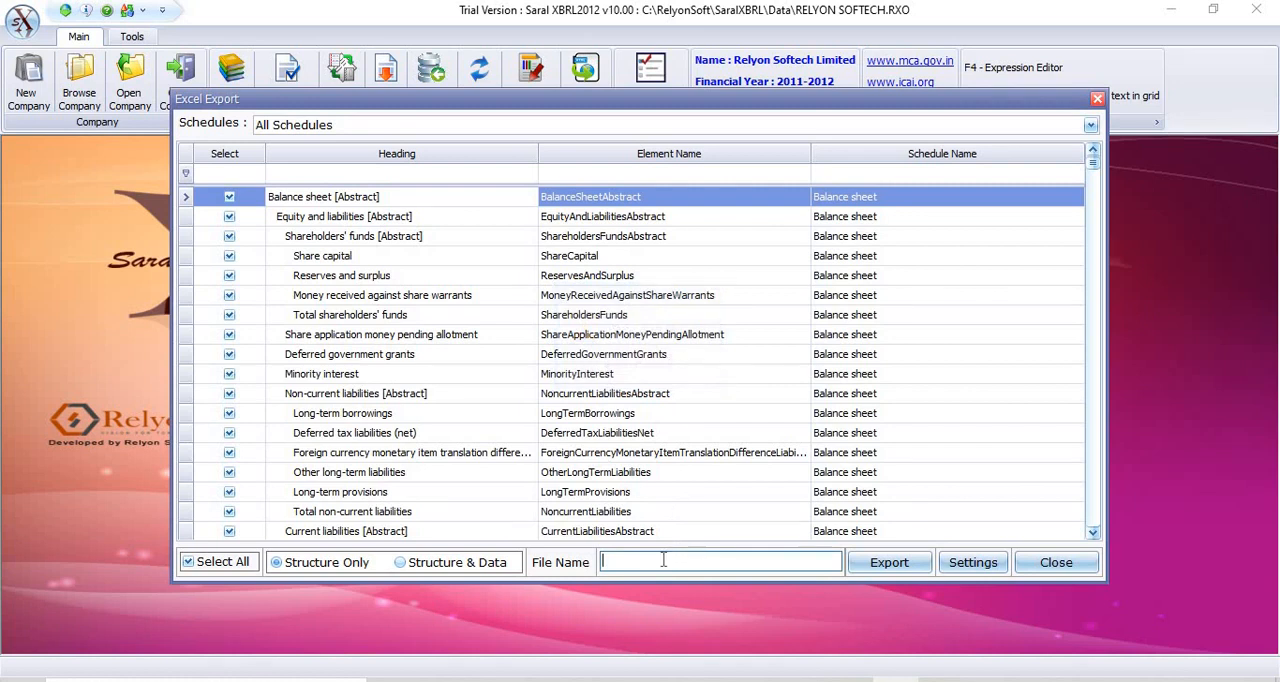
text(demo123)
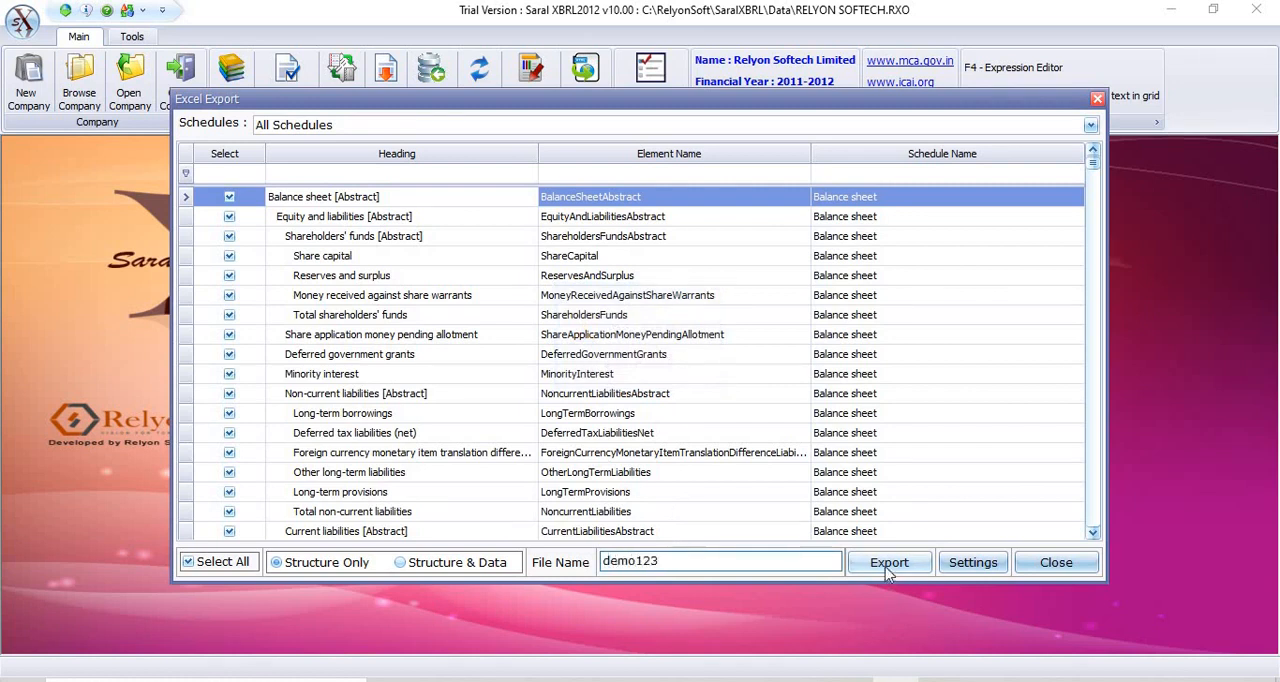
click(888, 563)
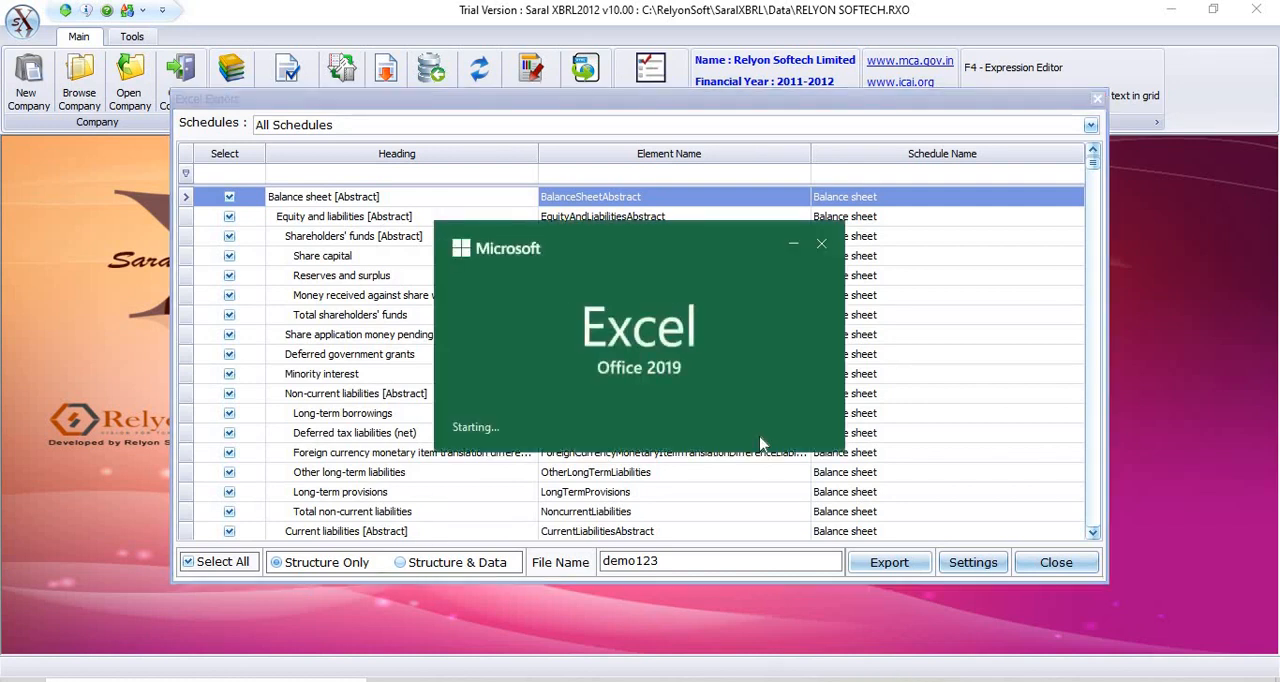
click(821, 246)
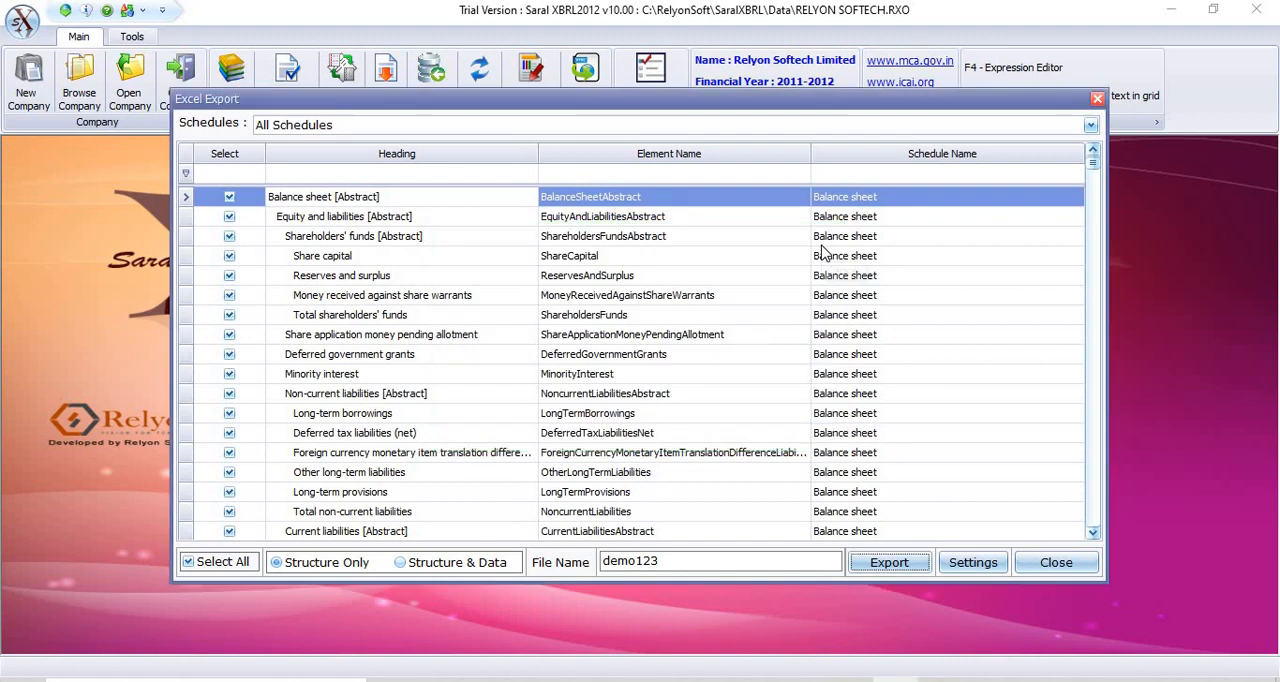
View the destination directory setting of the Excel export without changing it, and close the export window.
click(1028, 570)
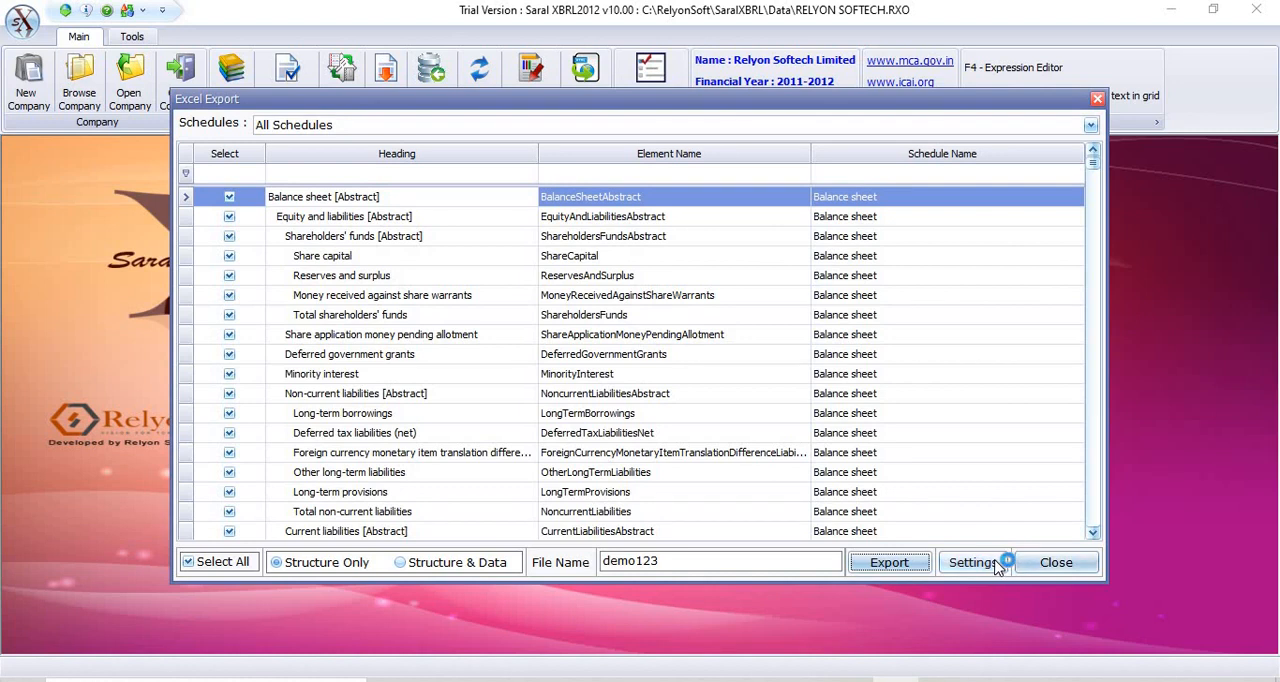
click(1000, 566)
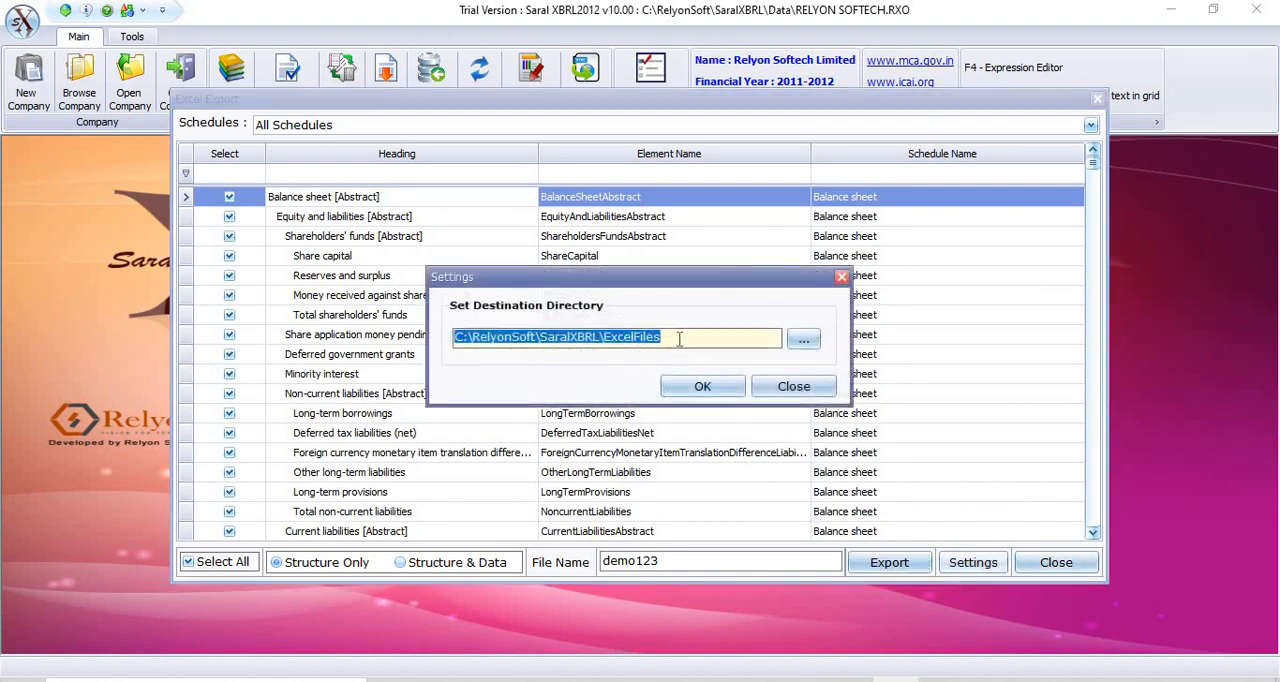
click(794, 386)
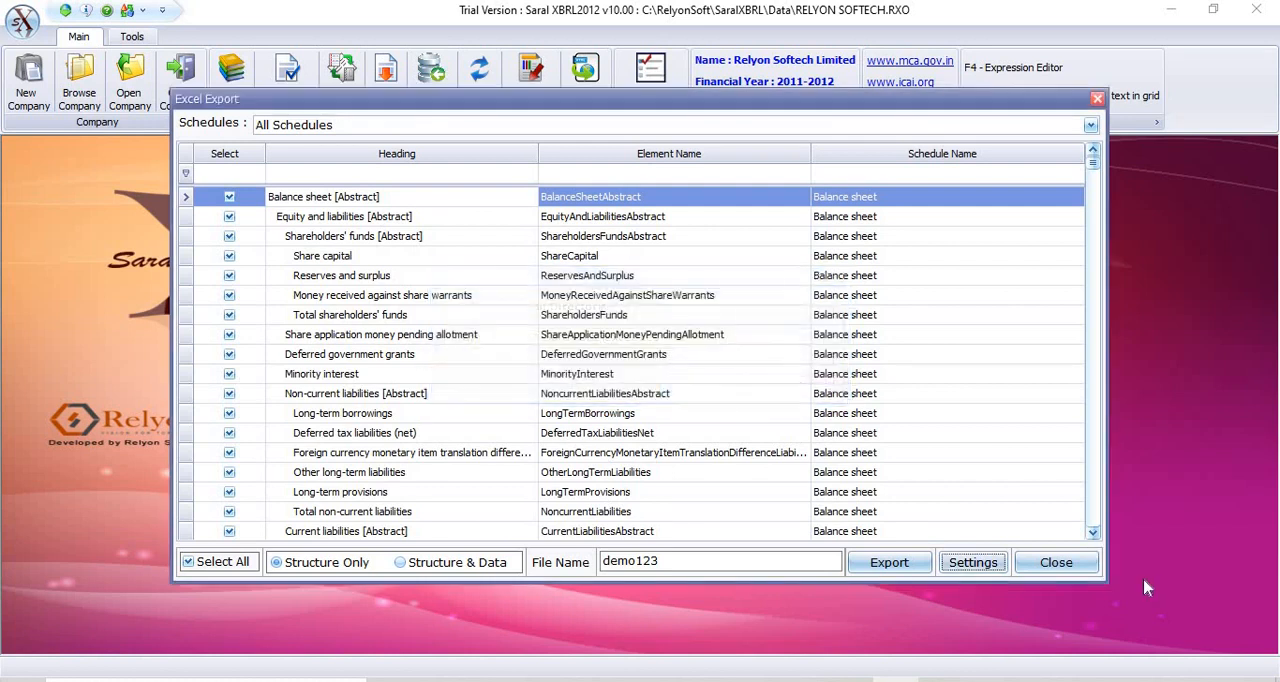
click(1055, 565)
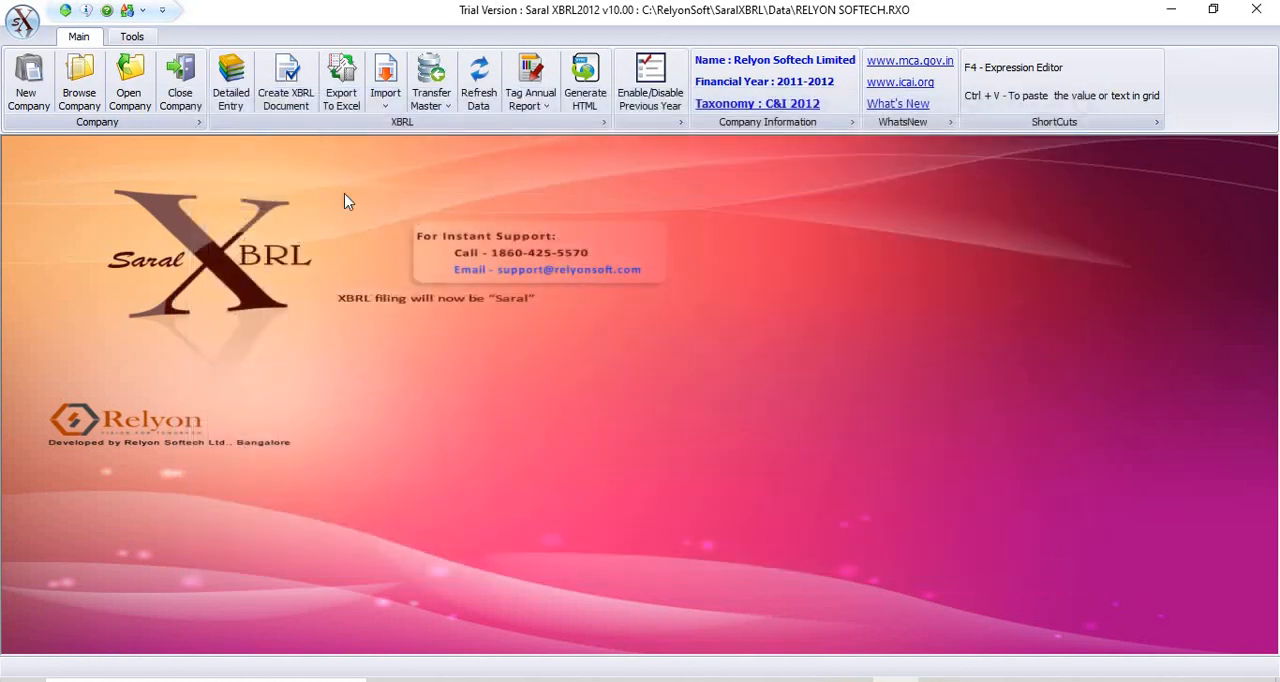
View the available import sources and the Transfer Master sources without choosing any of them.
click(386, 100)
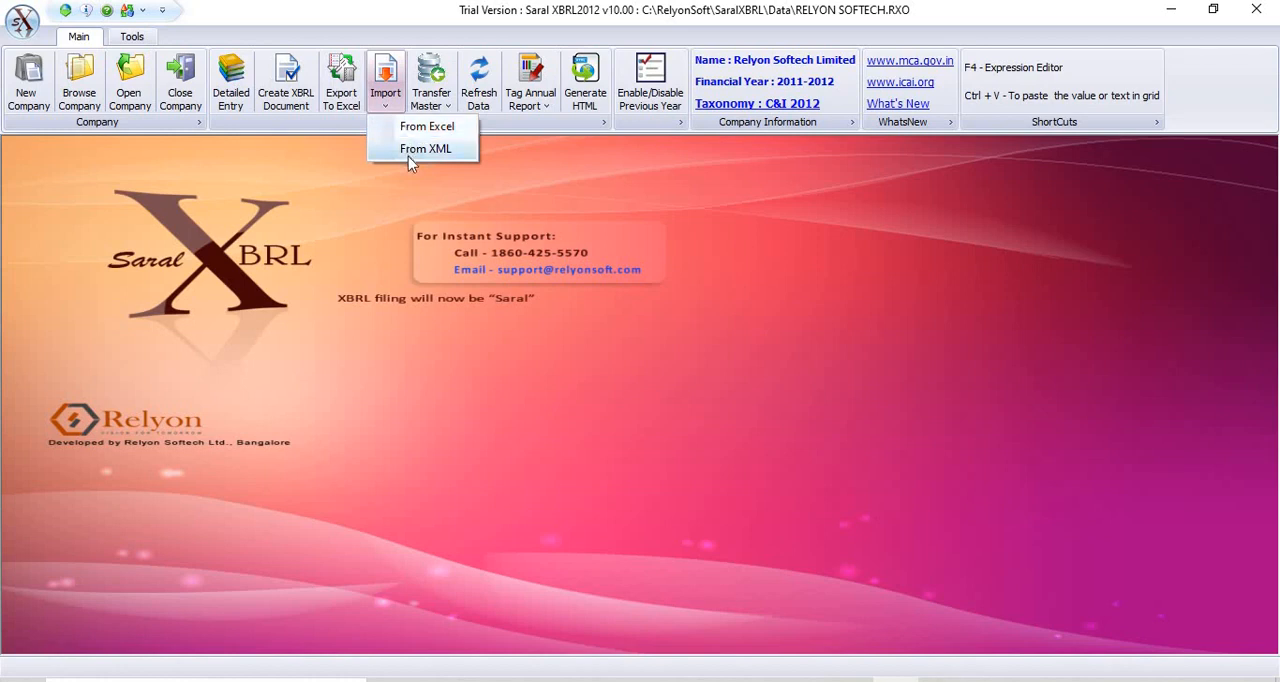
click(376, 196)
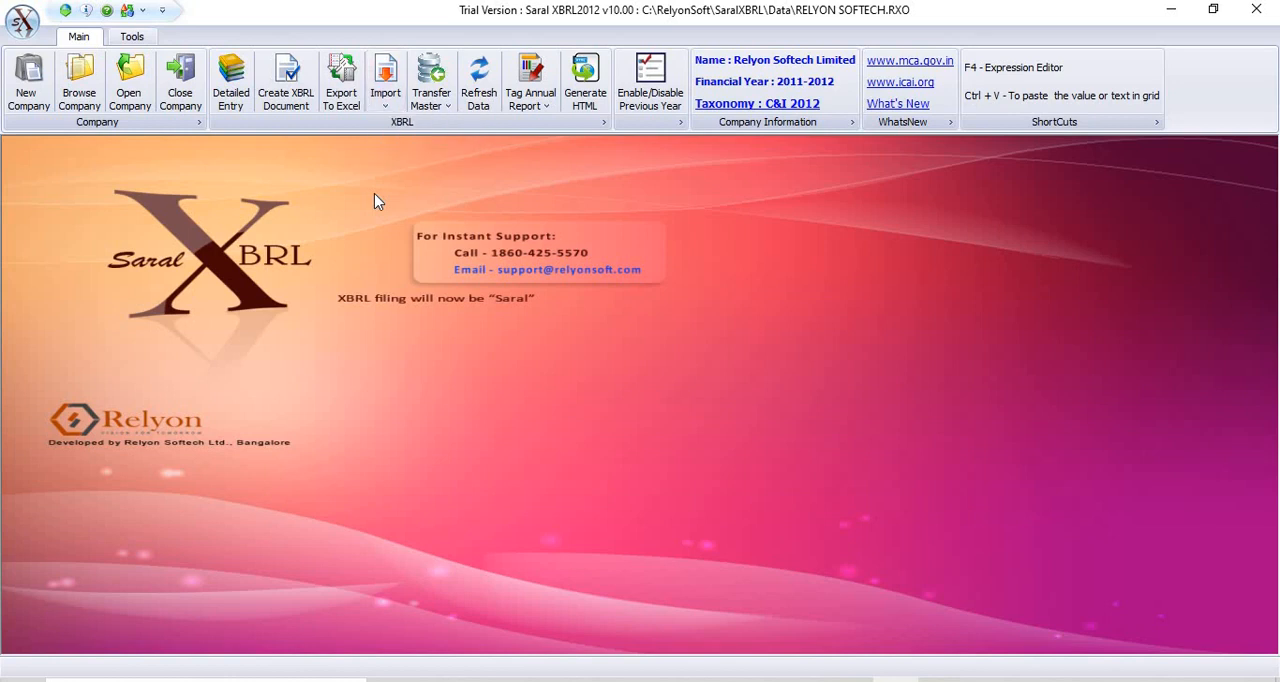
click(429, 106)
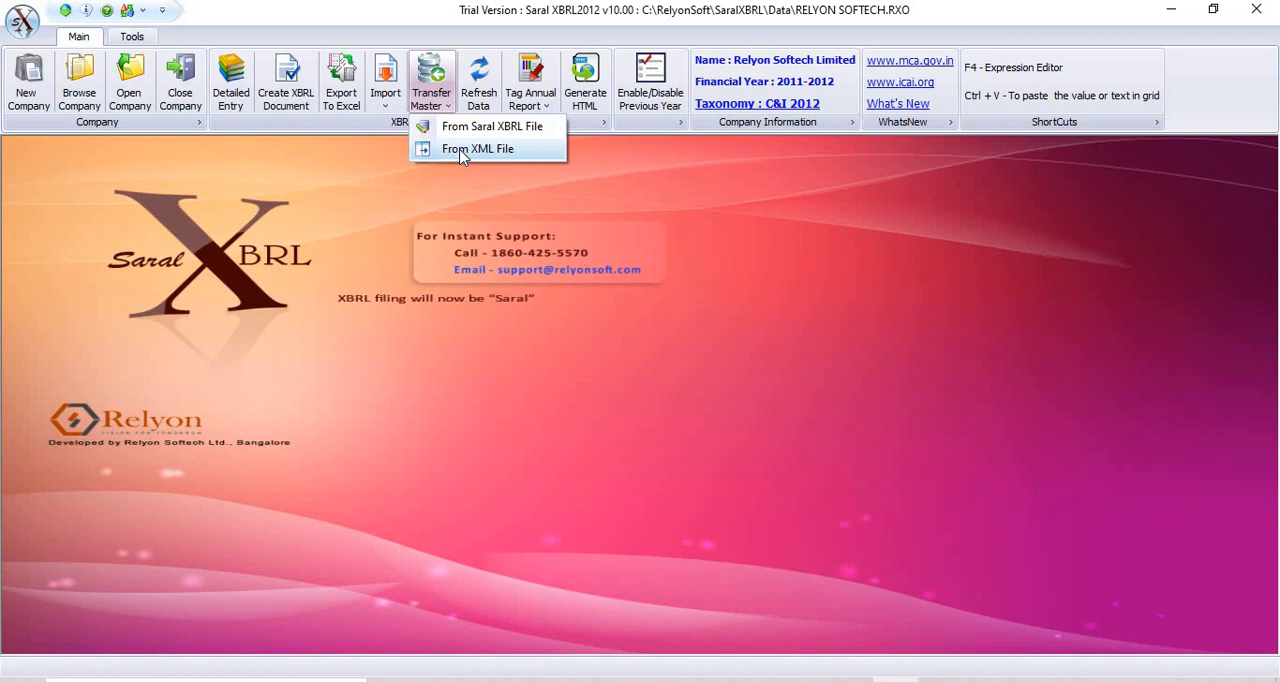
click(494, 218)
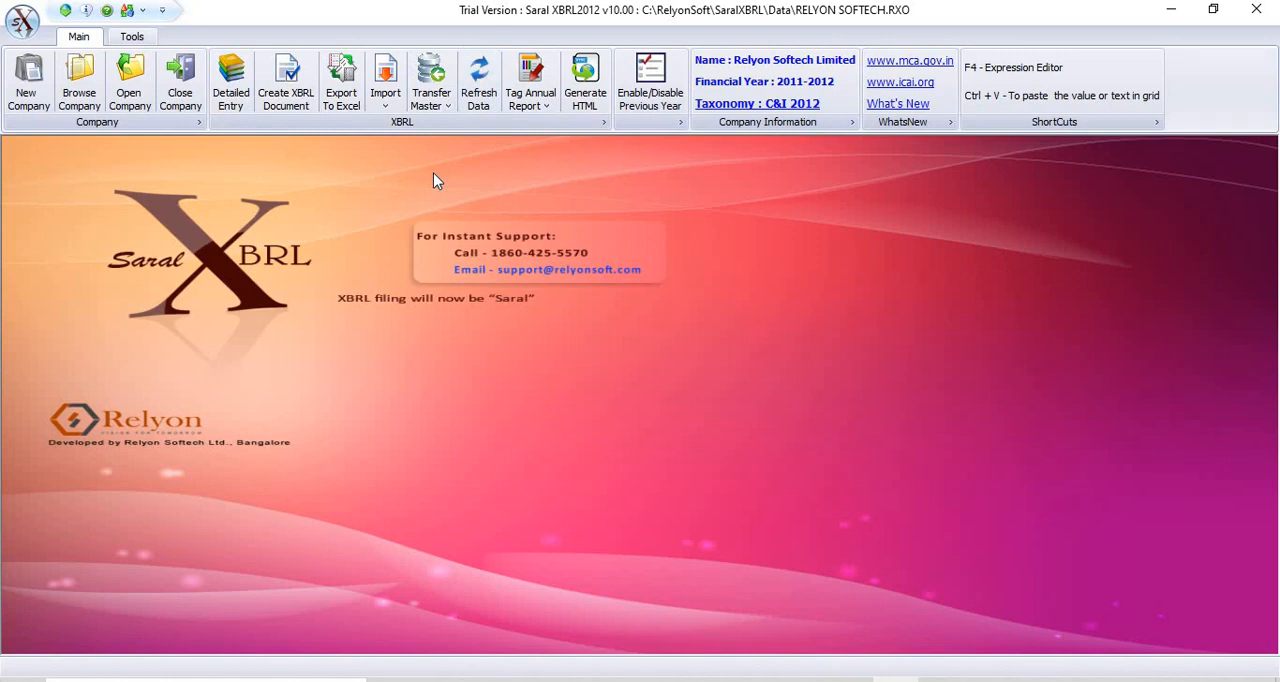
Open the detailed entries, view the XBRL instance document creation options and close that window.
click(231, 98)
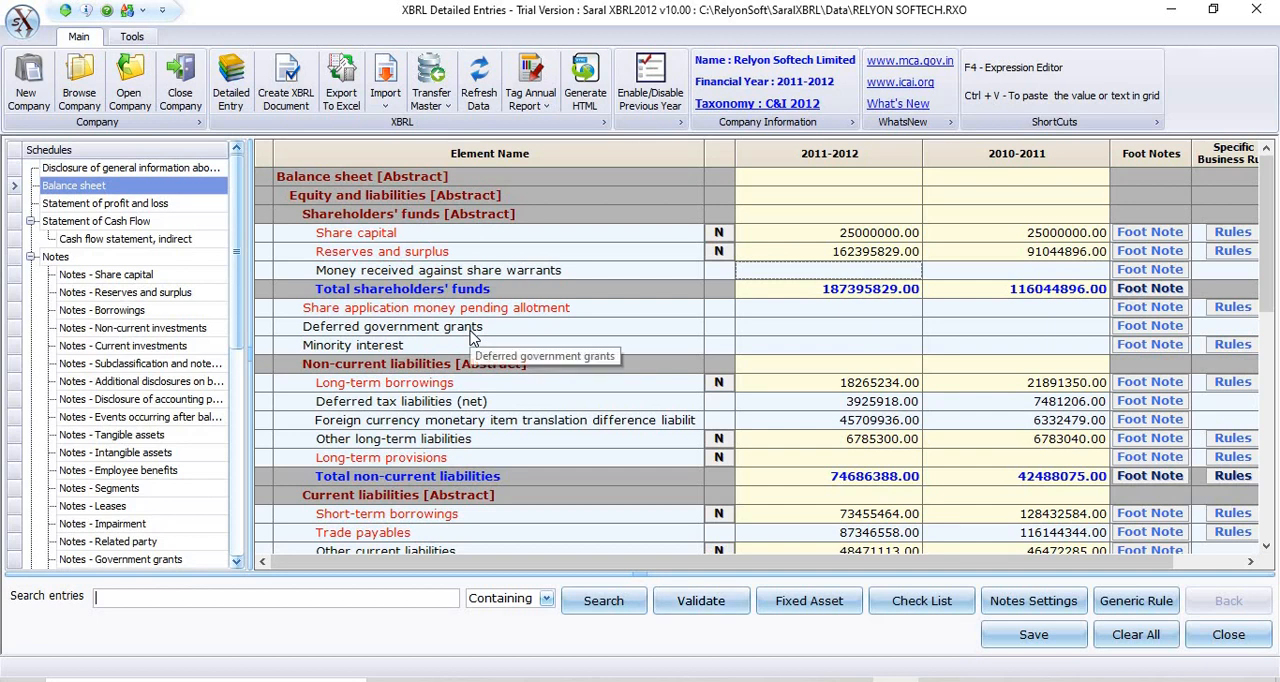
click(290, 96)
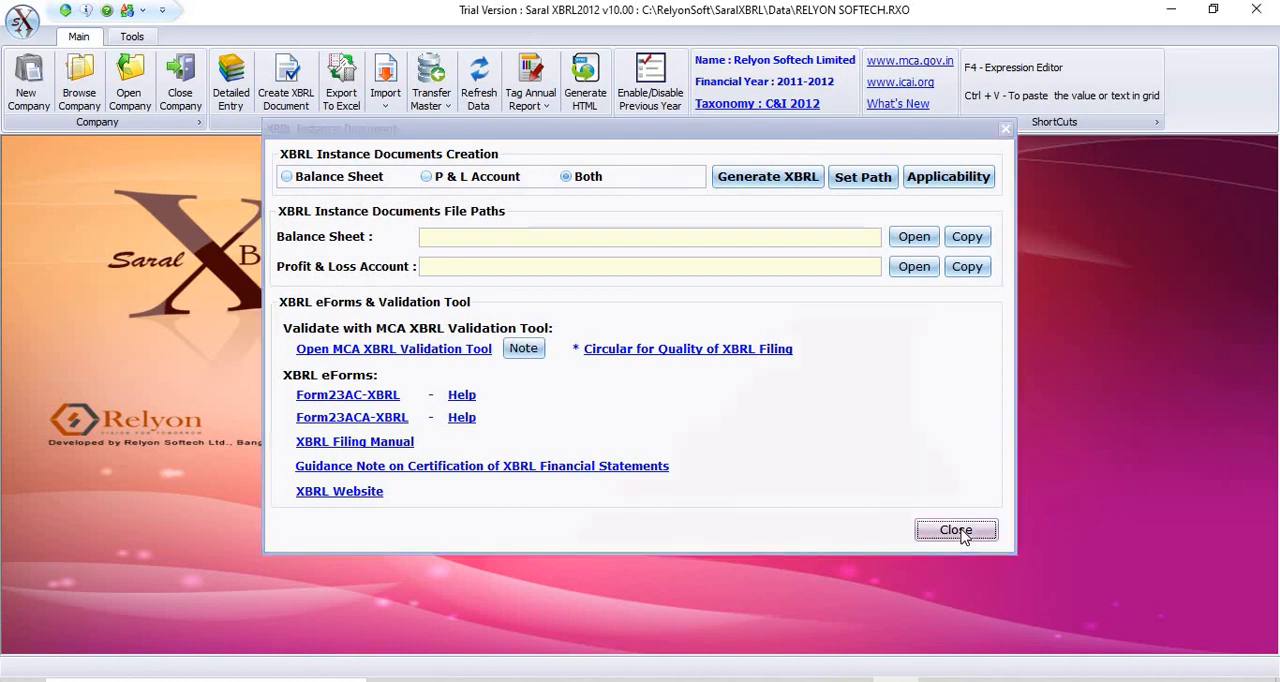
click(956, 531)
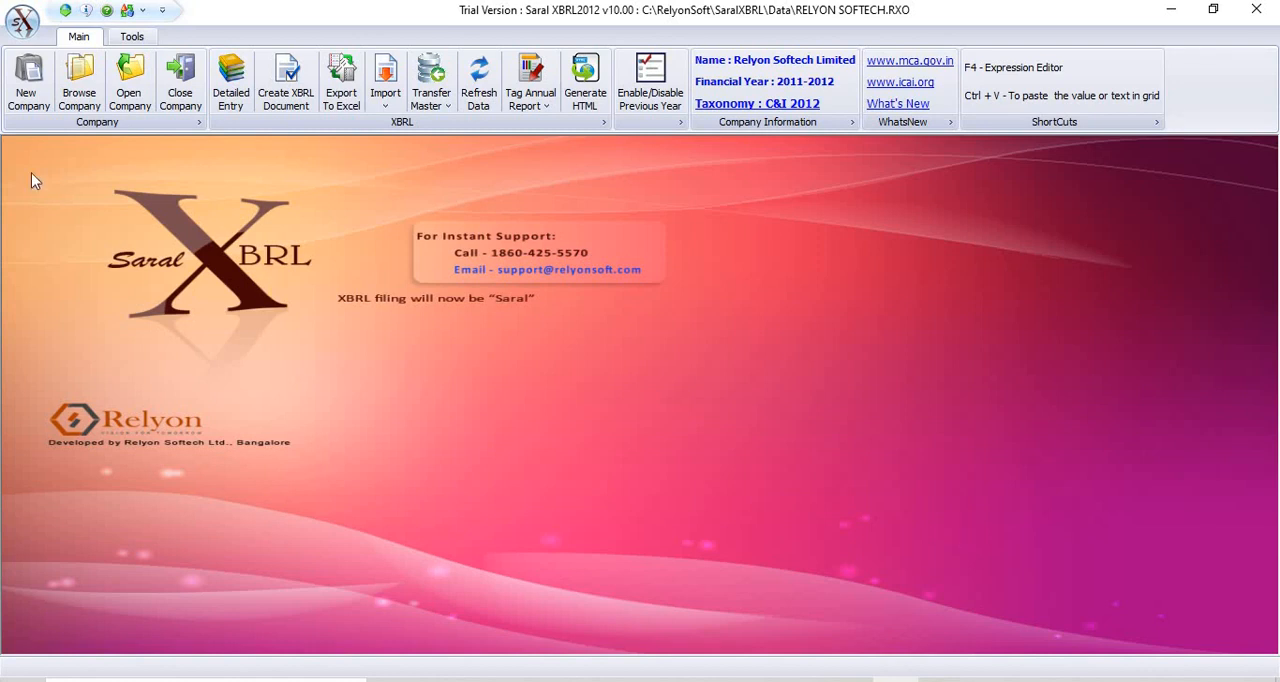
View the backup, restore, compact and delete utilities of Bulk Backup/Restore and close them.
click(130, 41)
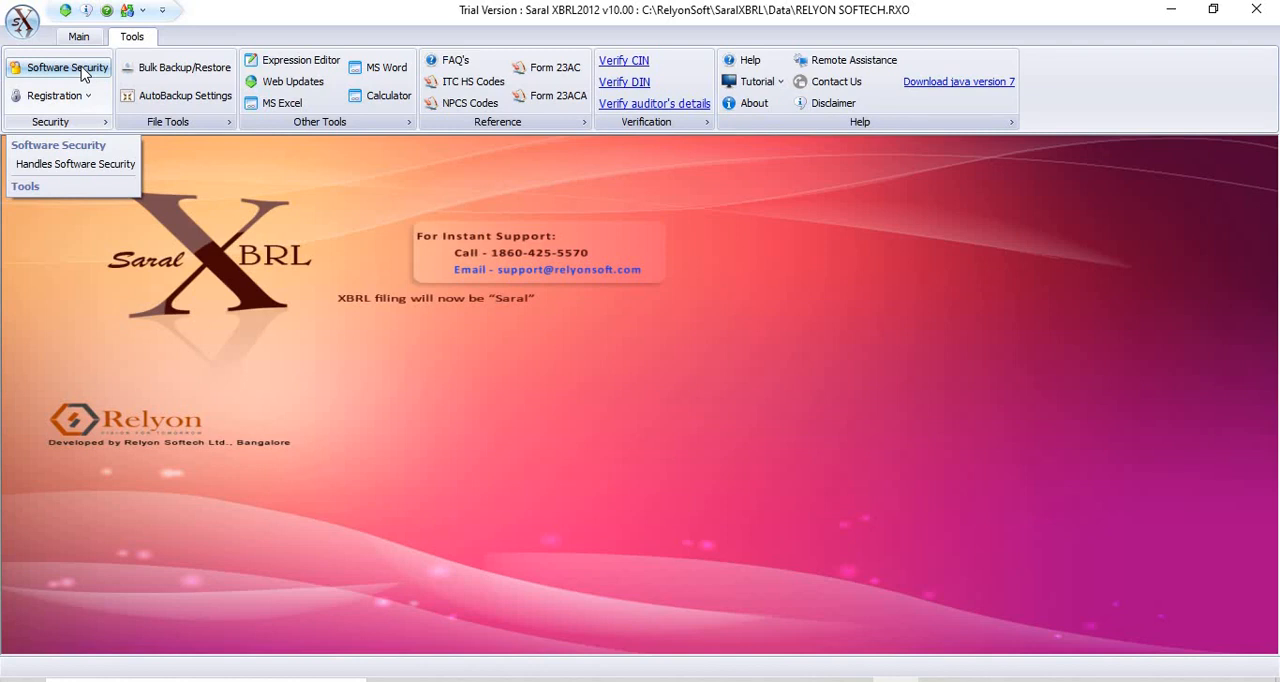
right_click(176, 73)
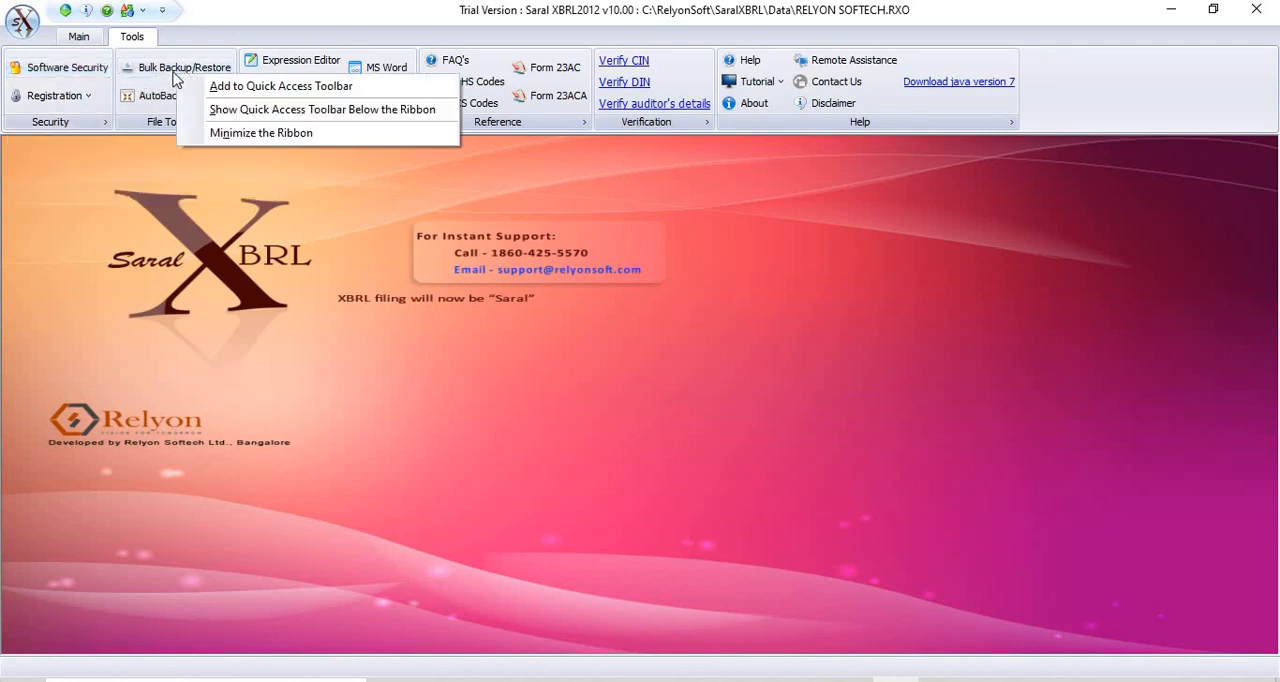
click(171, 73)
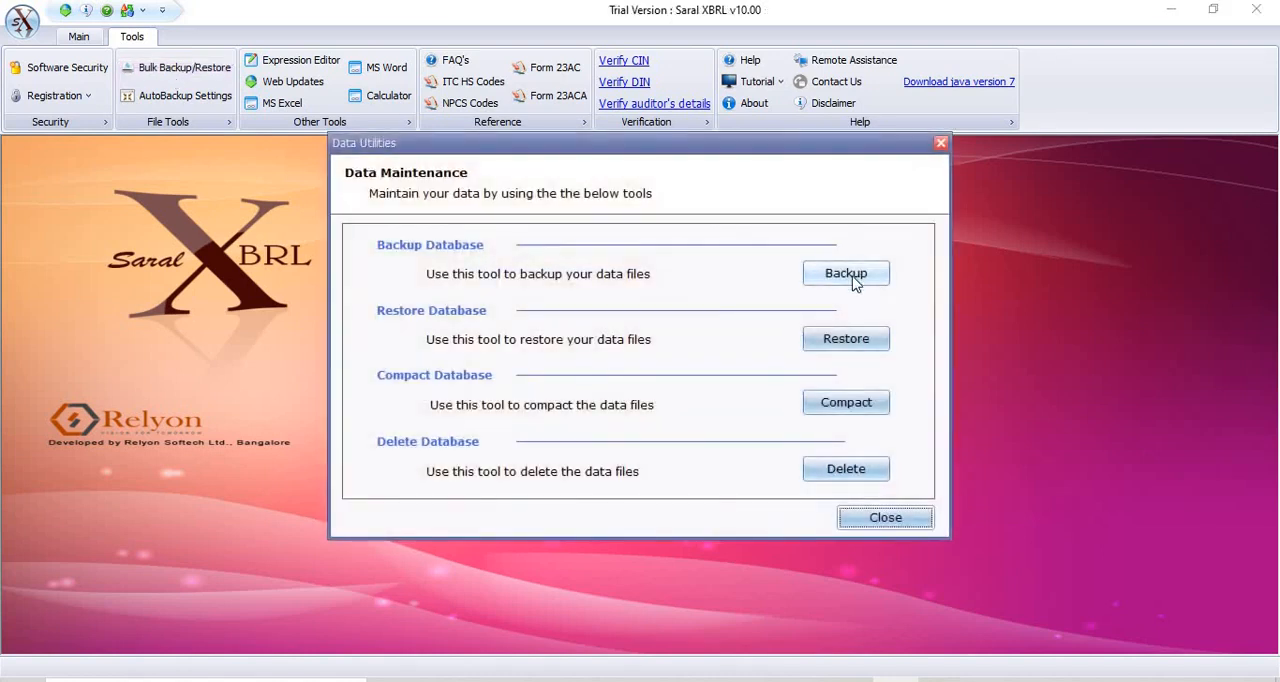
click(860, 517)
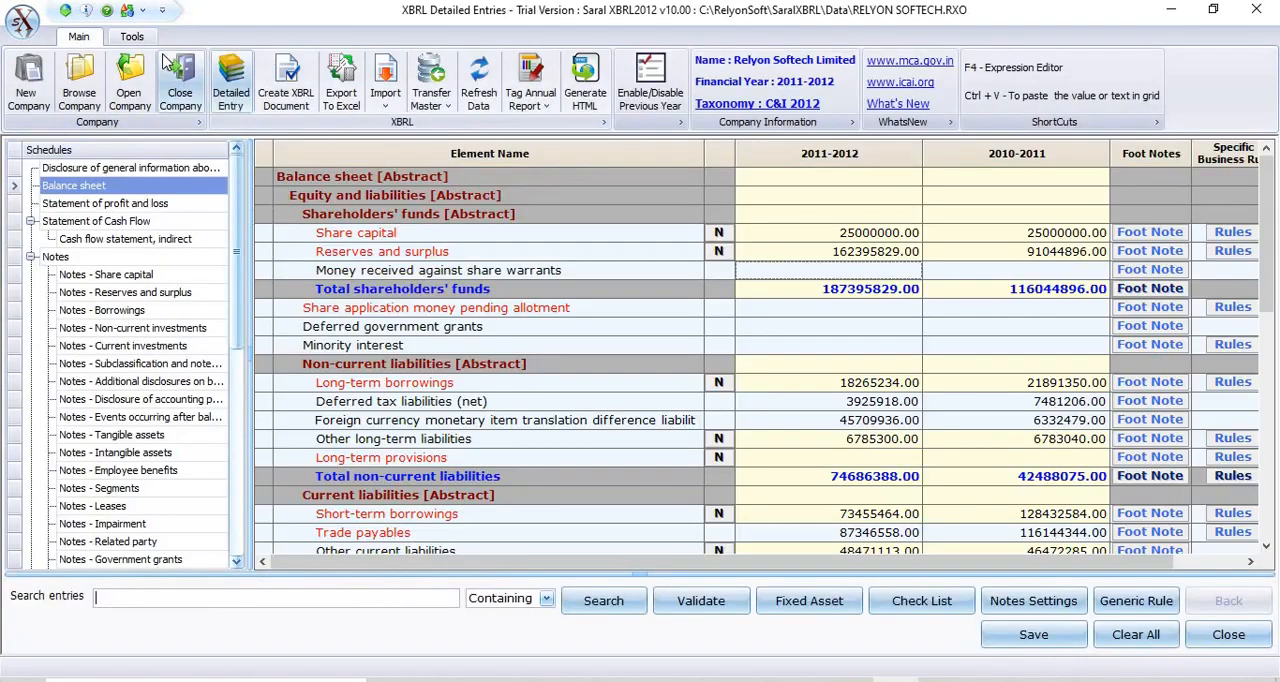
View the AutoBackup settings for backing up on file close and close them without saving.
click(136, 38)
click(178, 95)
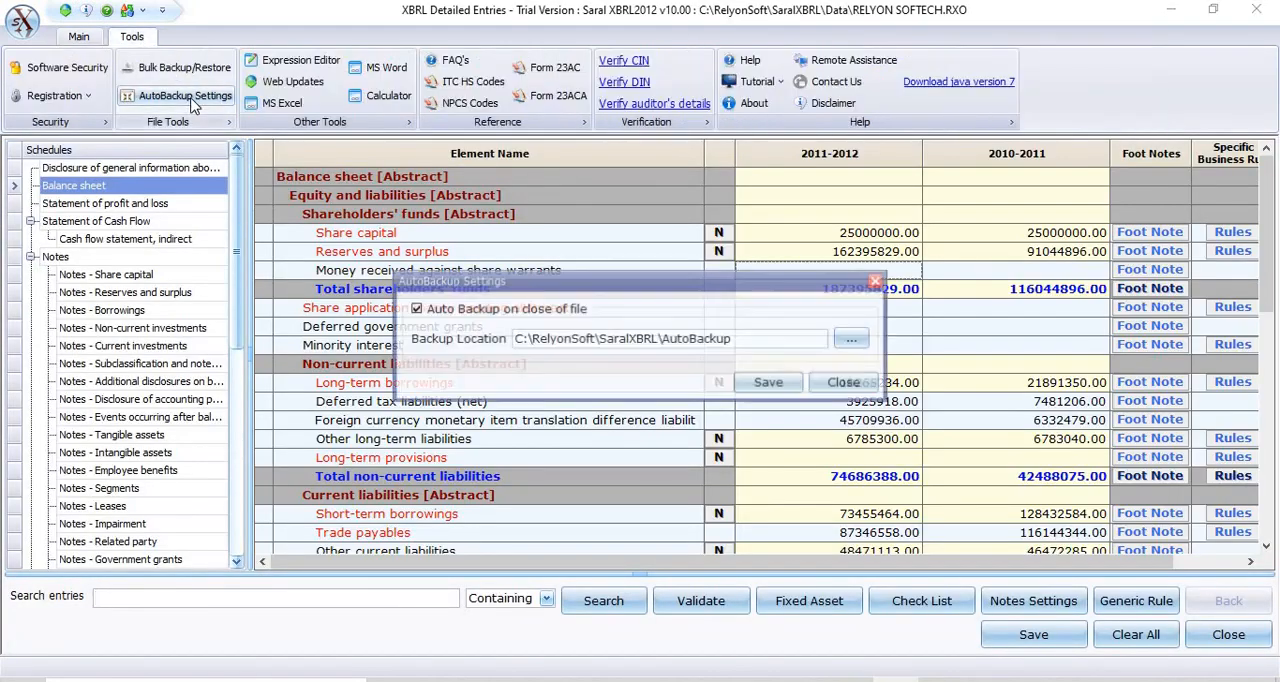
click(845, 383)
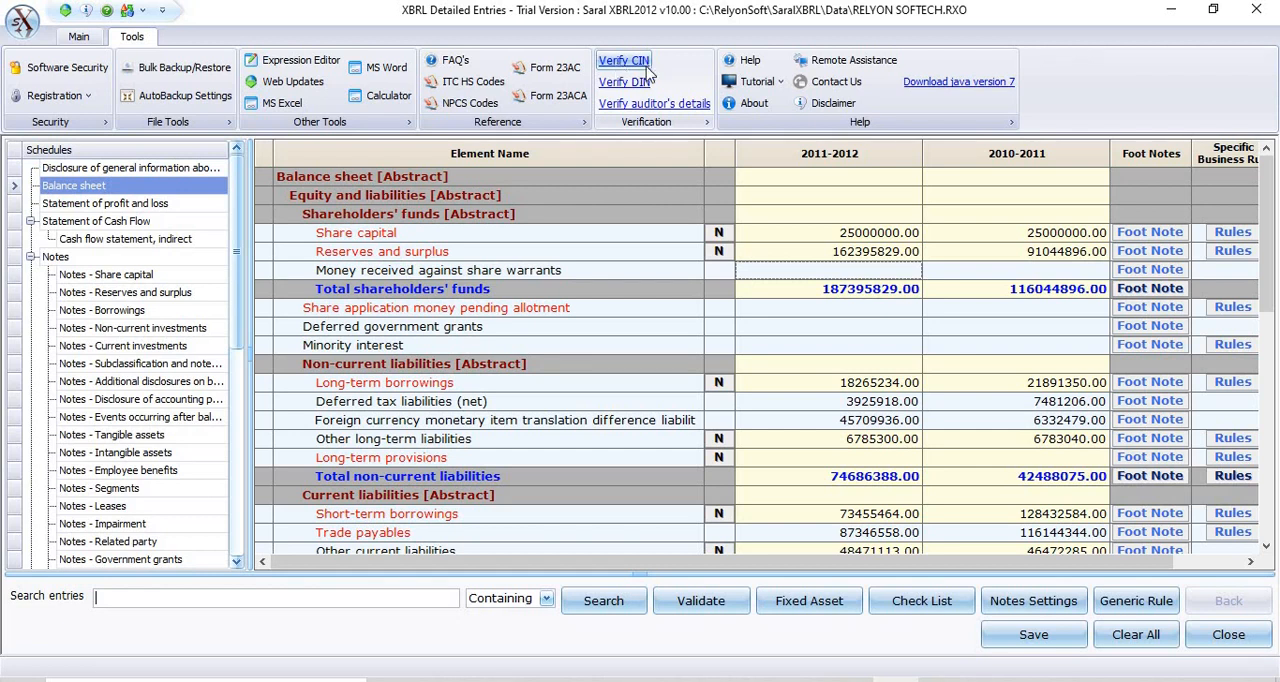
View the Saral XBRL help, and close the help window and the blank browser window.
click(752, 61)
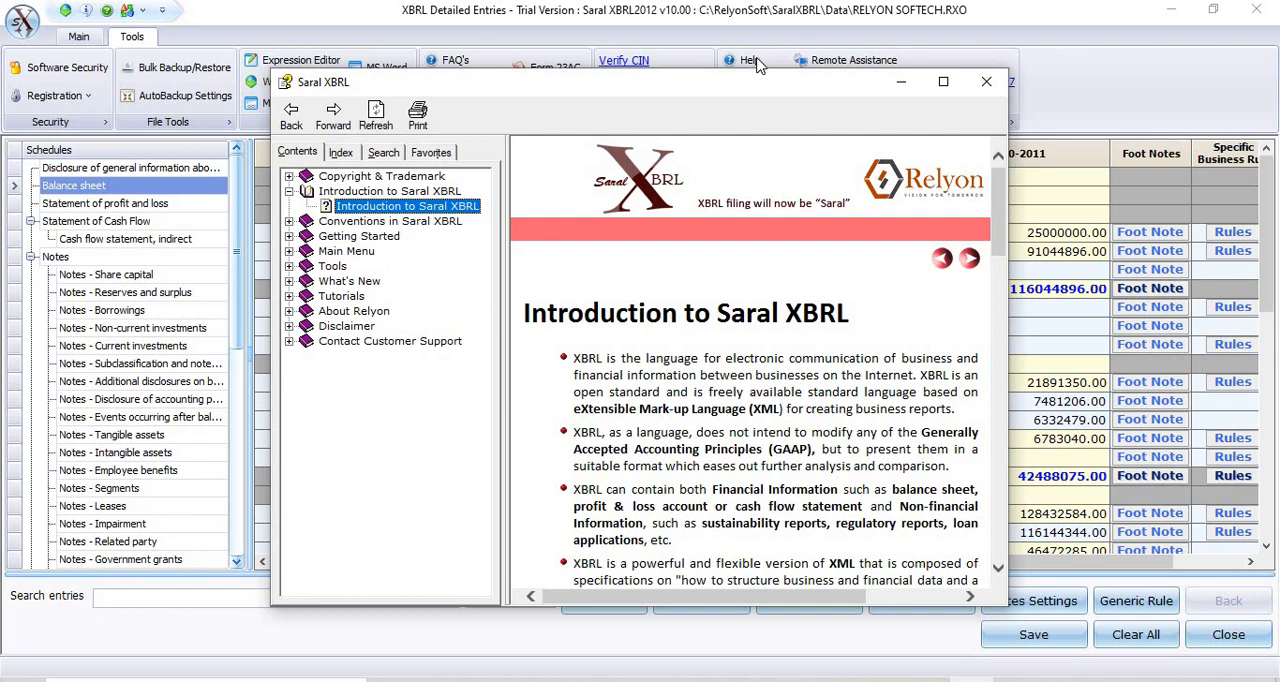
click(987, 84)
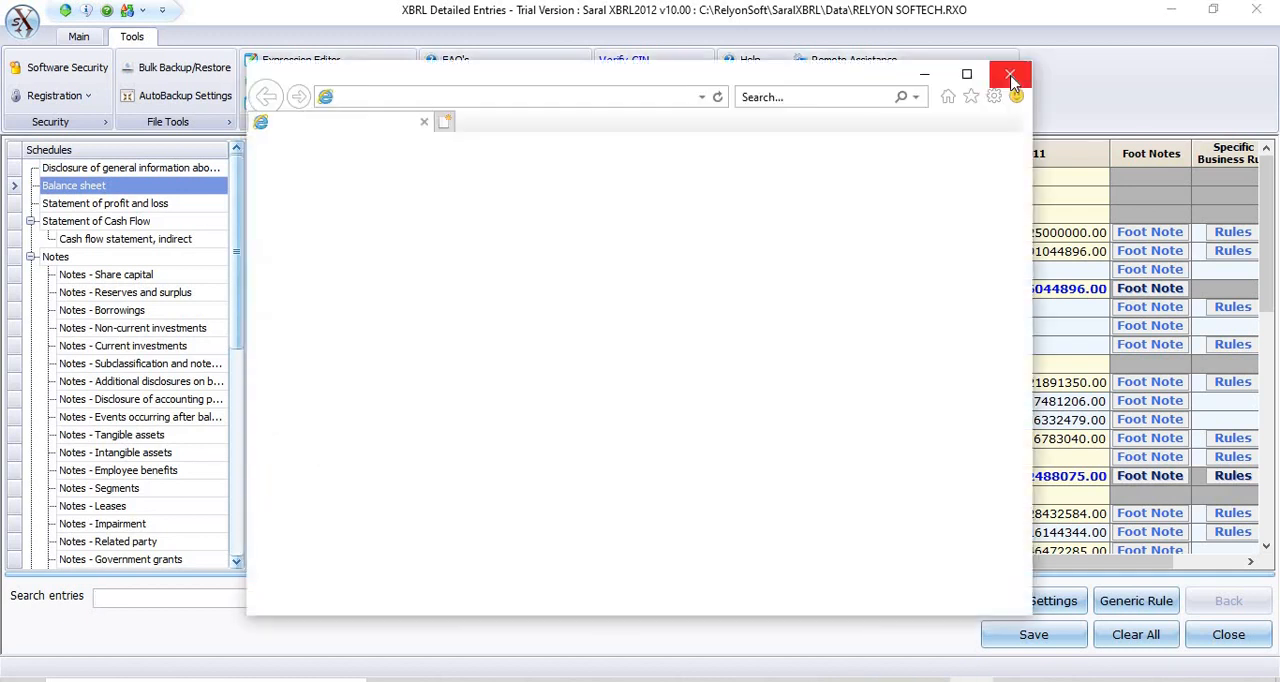
click(1011, 77)
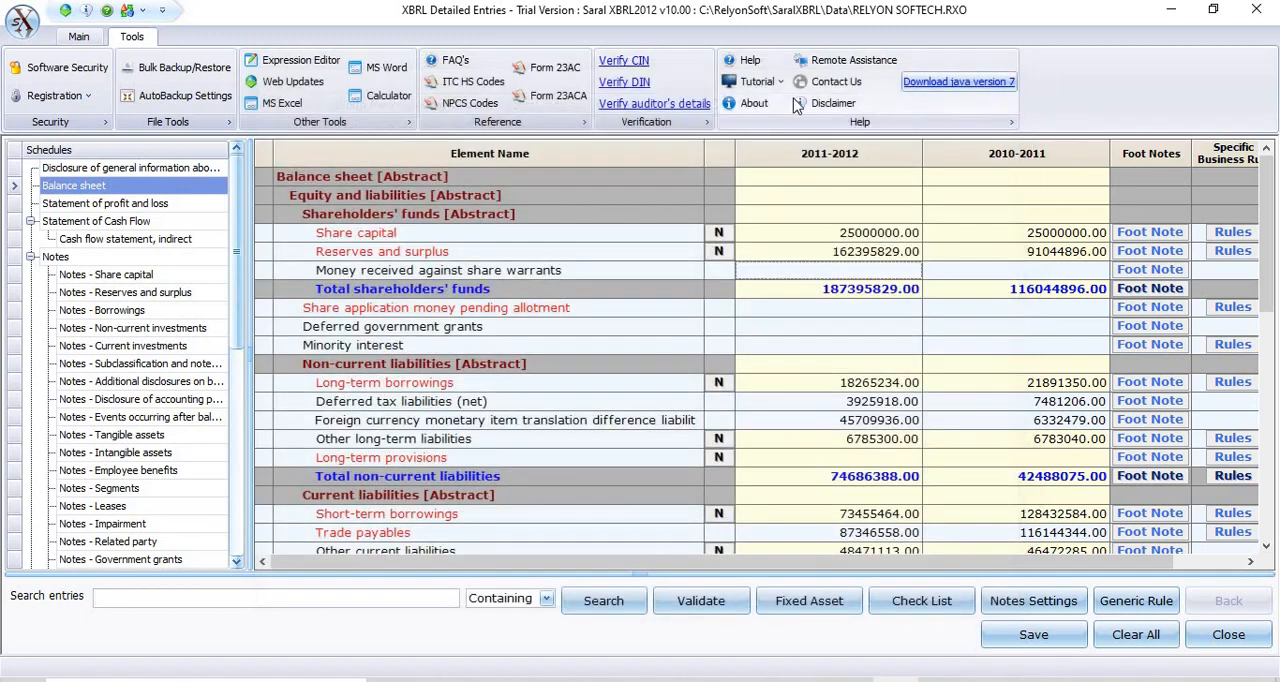
View the list of tutorials, and check the support contact details for STO/SIT/XBRL related queries before closing them.
click(779, 82)
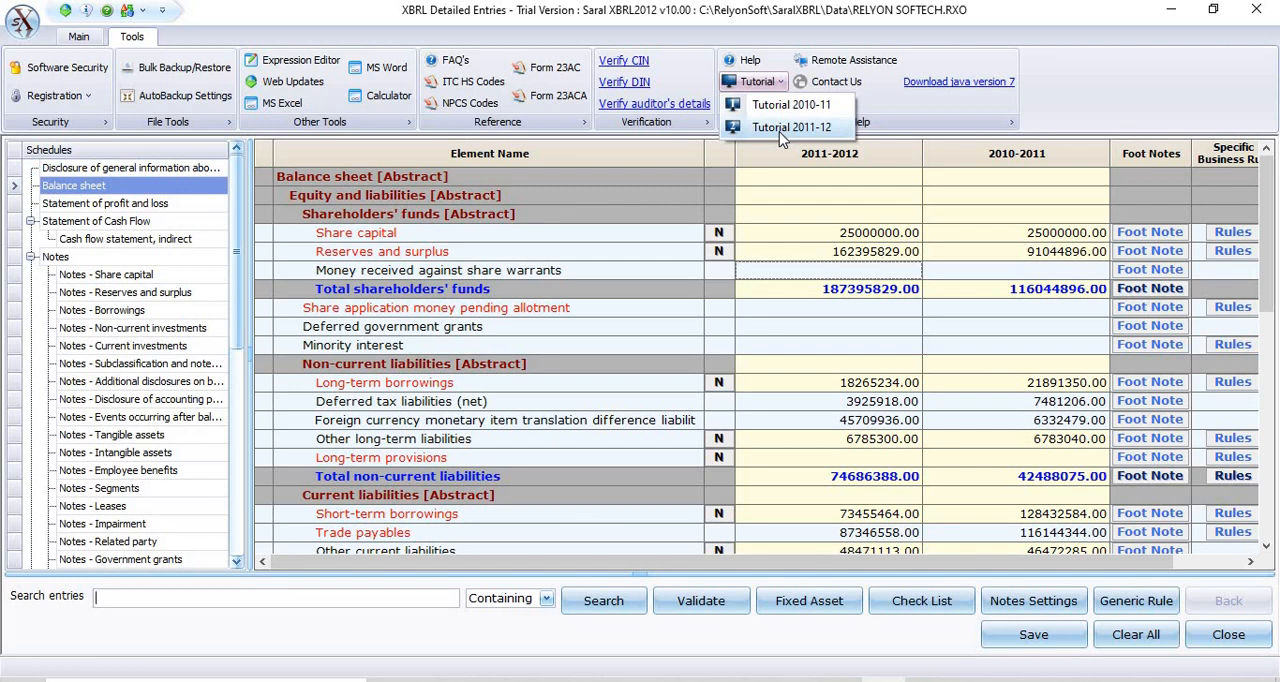
click(887, 116)
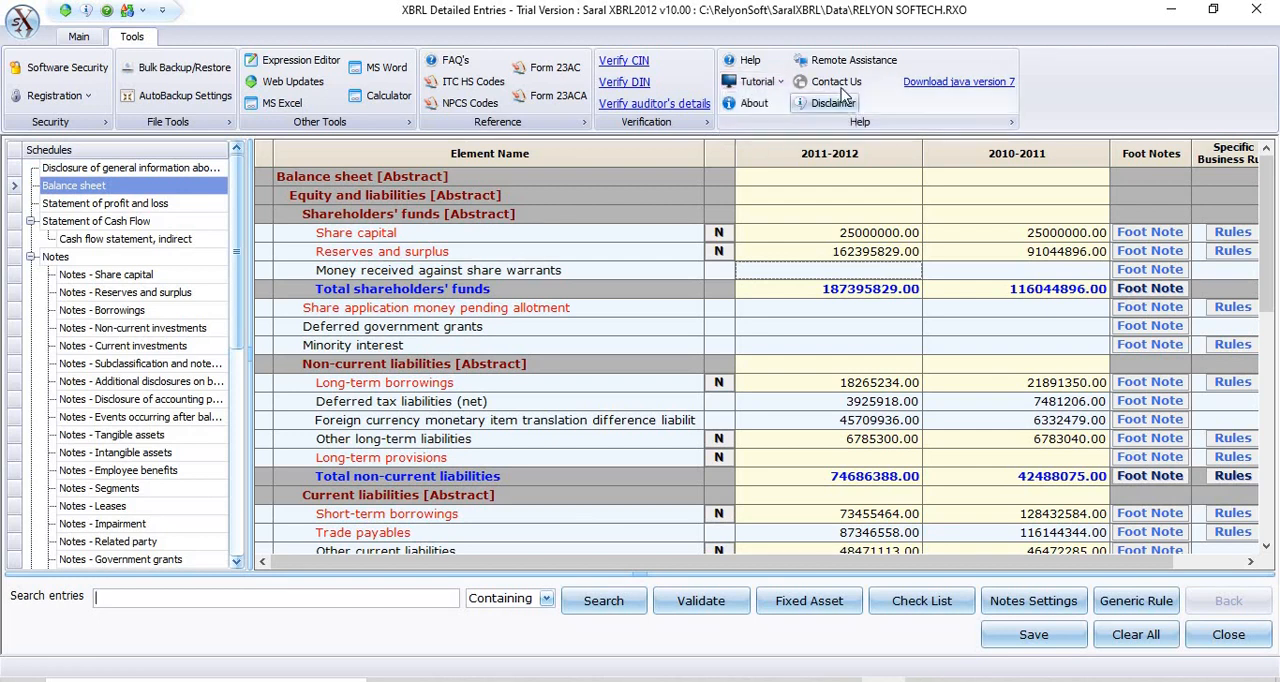
click(838, 86)
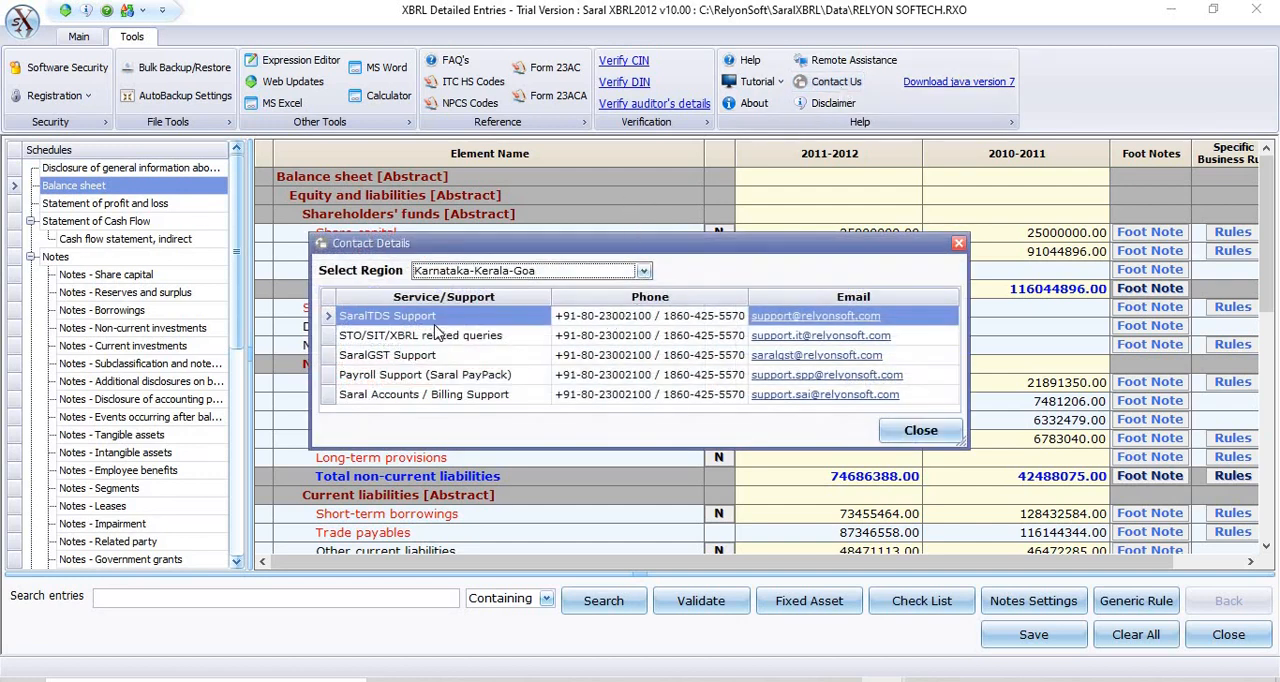
click(615, 337)
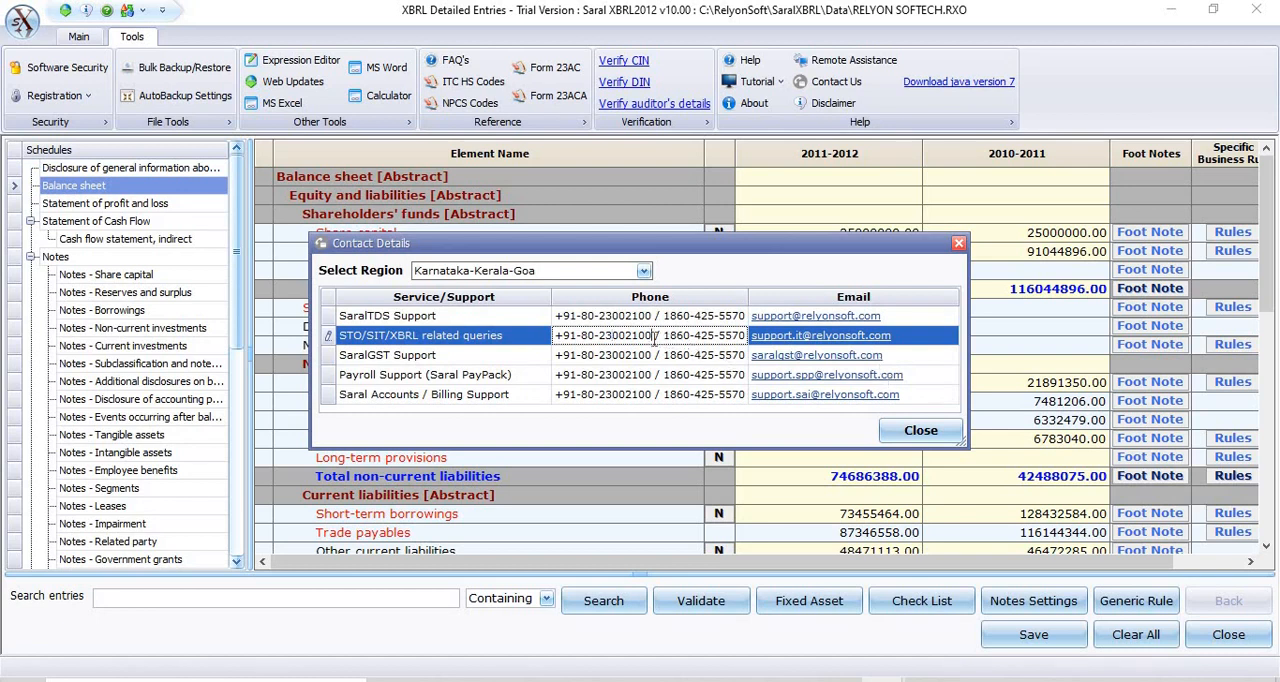
click(920, 432)
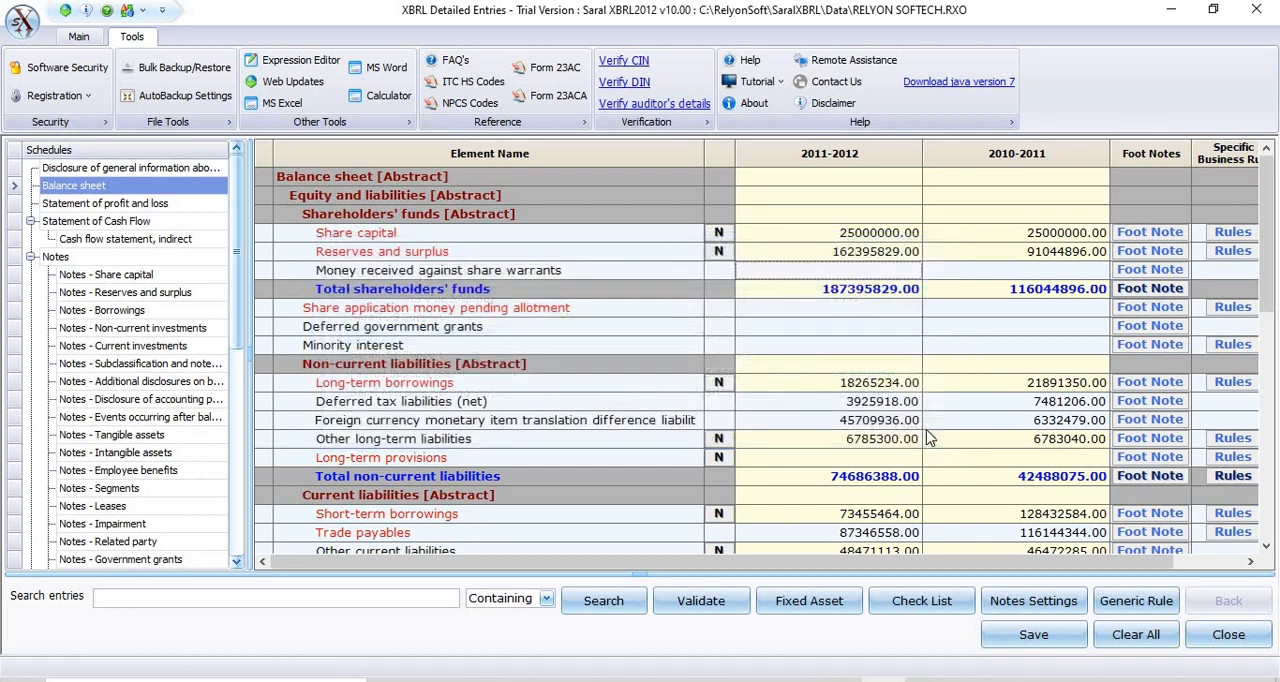